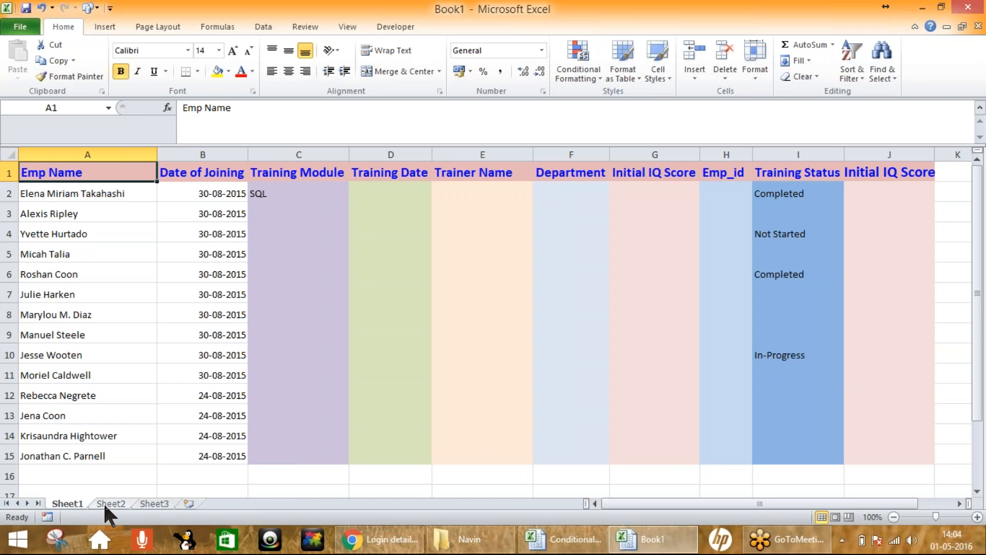
Step: Enter the heading "Conditional formatting" in cell A1 of Sheet2
{"action": "left_click", "coordinate": [109, 503]}
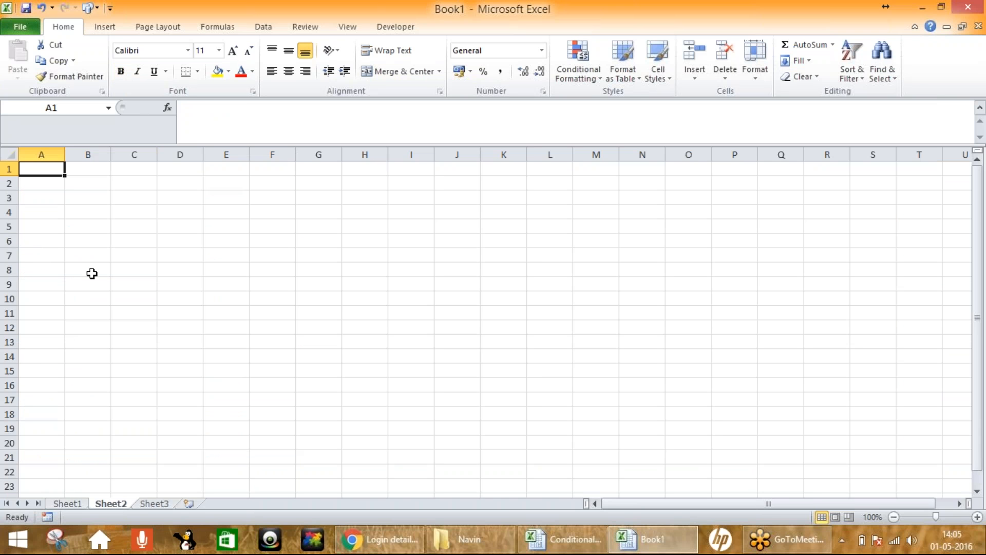
{"action": "type", "text": "Conditiona"}
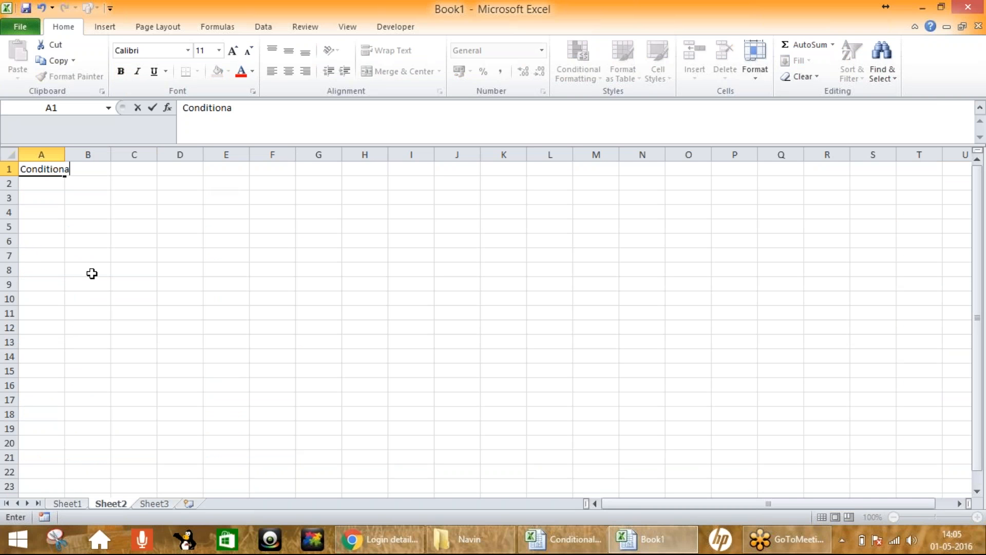
{"action": "type", "text": "l formatting"}
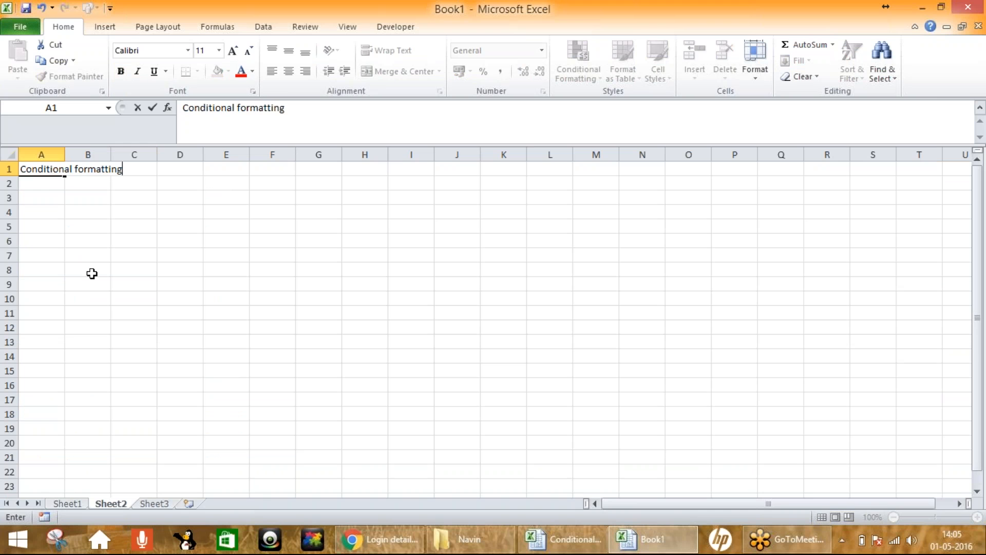
{"action": "key", "text": "Return"}
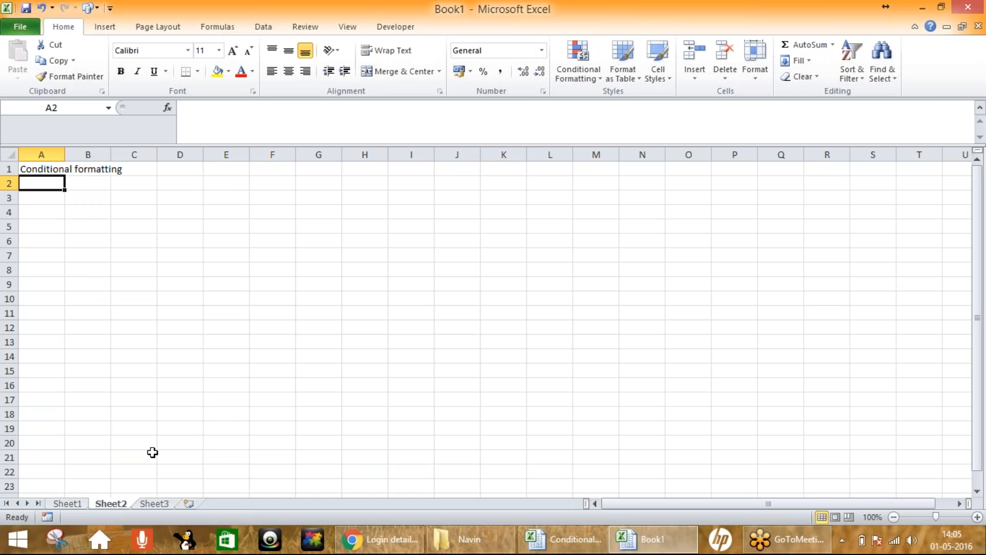
Step: Enter "It means -" in cell A5 of Sheet2
{"action": "left_click", "coordinate": [60, 504]}
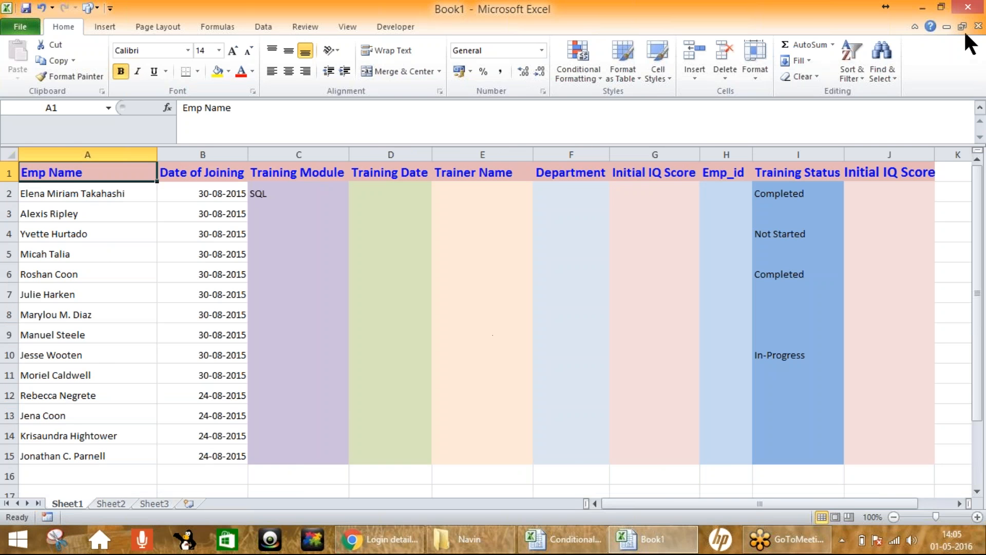
{"action": "left_click", "coordinate": [110, 504]}
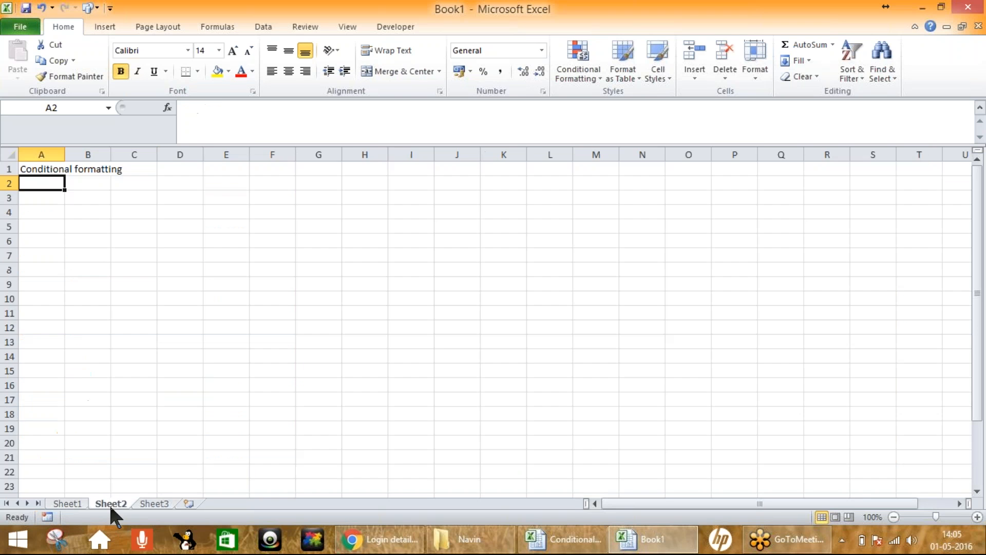
{"action": "left_click", "coordinate": [50, 228]}
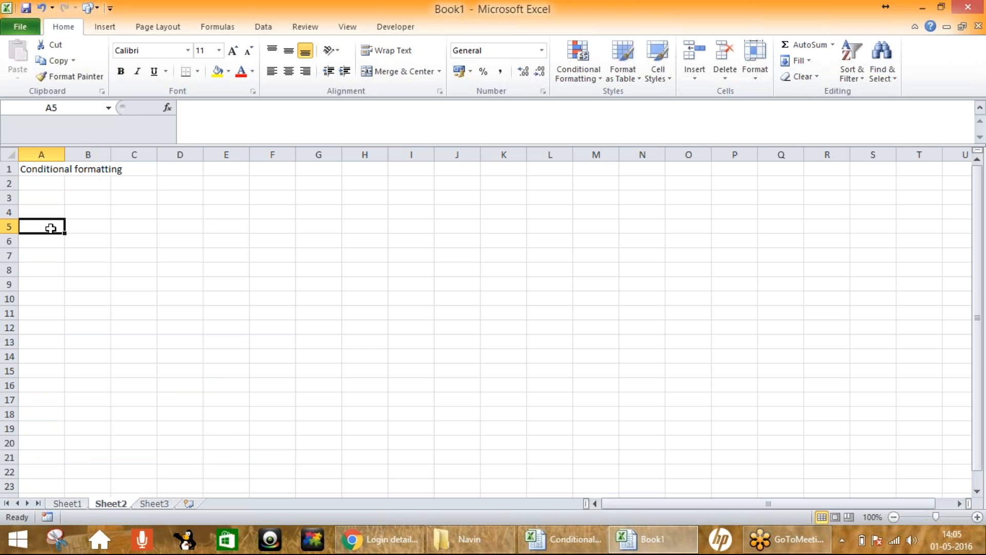
{"action": "type", "text": "Co"}
{"action": "key", "text": "BackSpace"}
{"action": "key", "text": "BackSpace"}
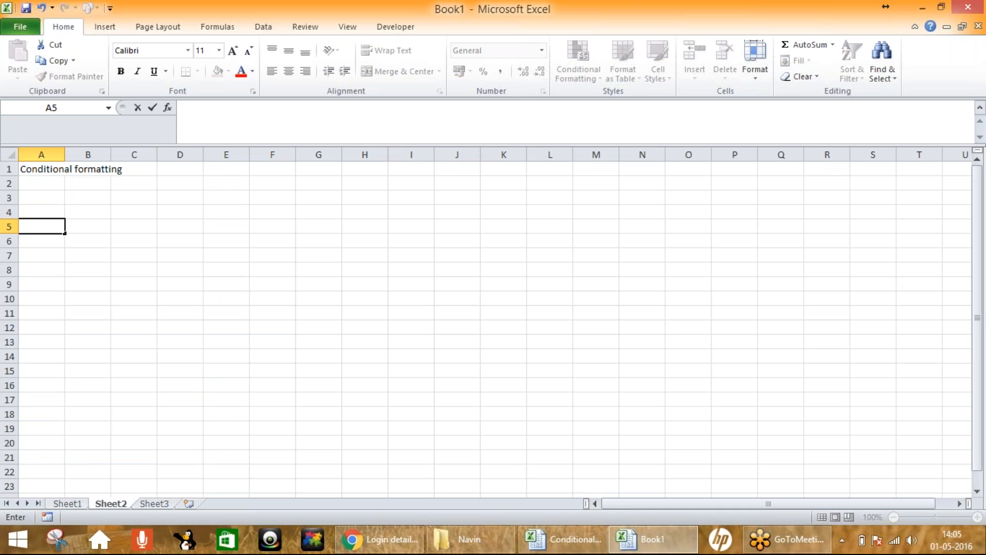
{"action": "type", "text": "It means -"}
{"action": "key", "text": "Return"}
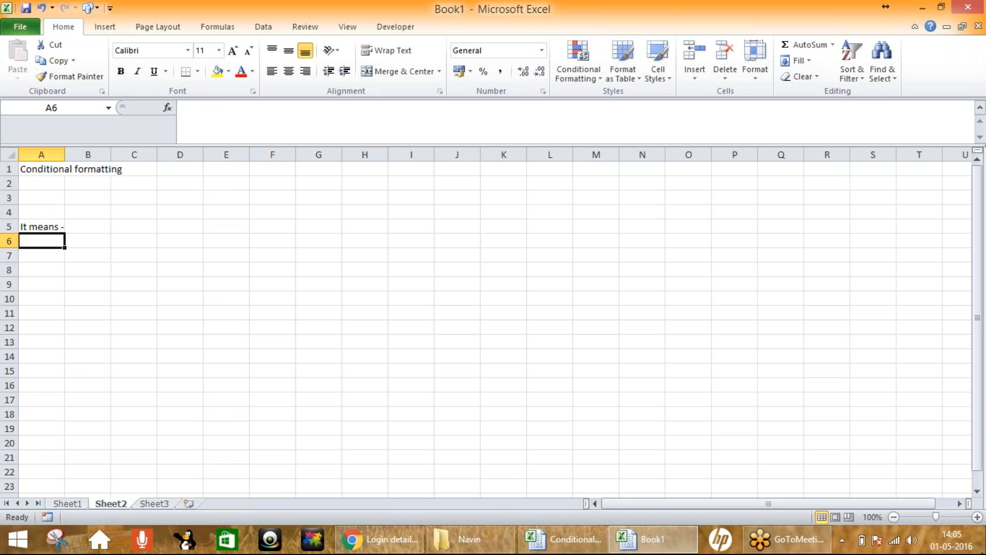
Step: Enter the definition "Formatting (changing the format) based on certain conditions" in cell A6
{"action": "type", "text": "Forma"}
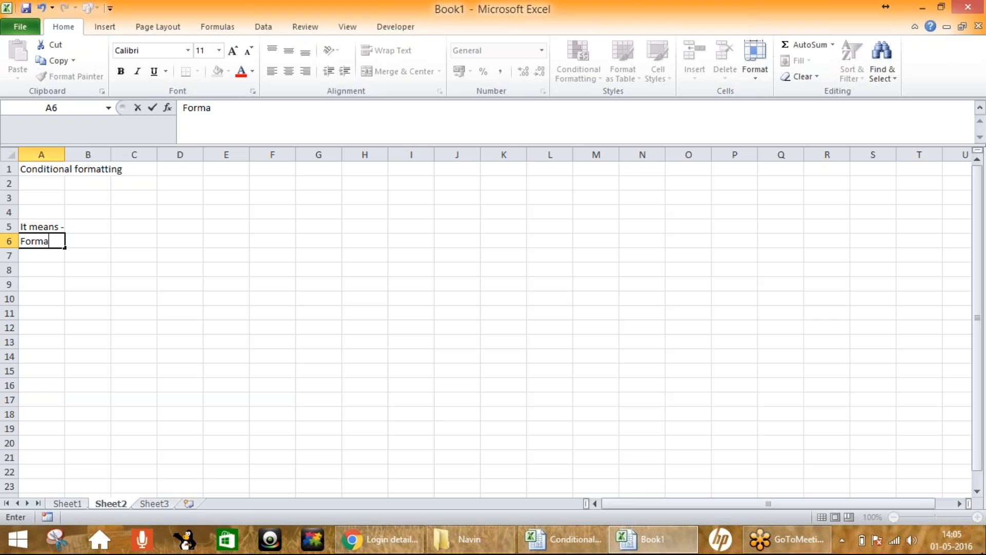
{"action": "type", "text": "tting (changing"}
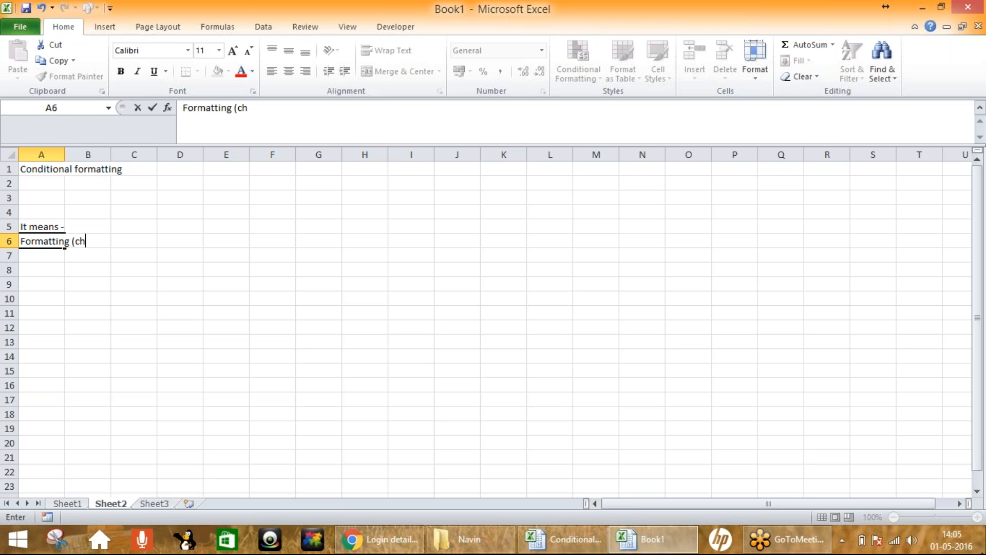
{"action": "key", "text": "BackSpace"}
{"action": "key", "text": "BackSpace"}
{"action": "key", "text": "BackSpace"}
{"action": "key", "text": "BackSpace"}
{"action": "type", "text": "ging the"}
{"action": "type", "text": " format"}
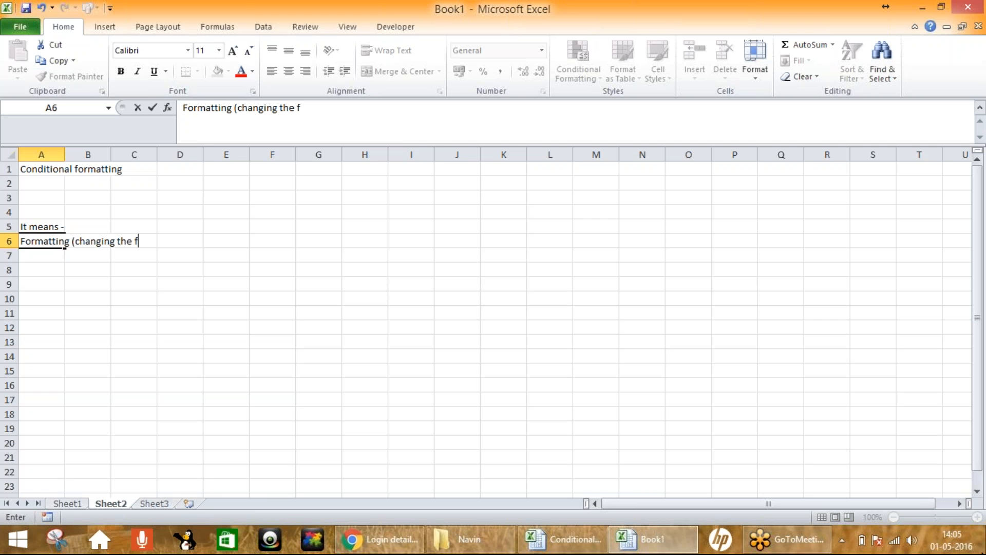
{"action": "type", "text": ") baed"}
{"action": "key", "text": "BackSpace"}
{"action": "key", "text": "BackSpace"}
{"action": "type", "text": "sed "}
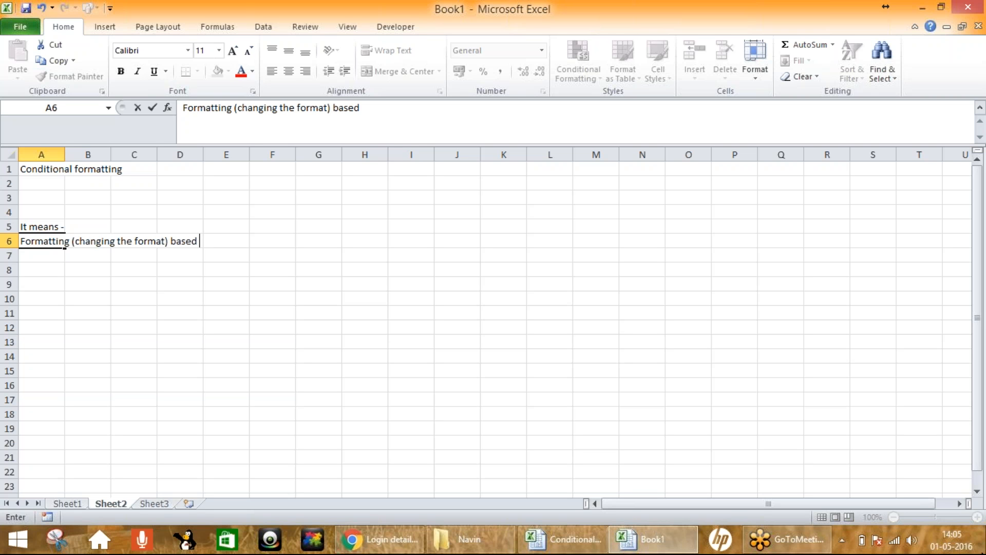
{"action": "type", "text": "on certain conditions'"}
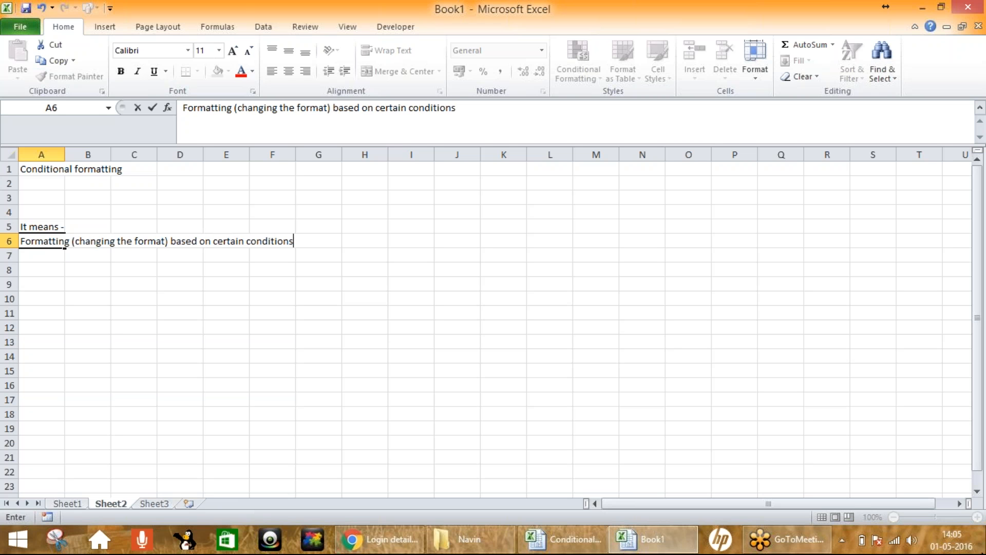
{"action": "key", "text": "Return"}
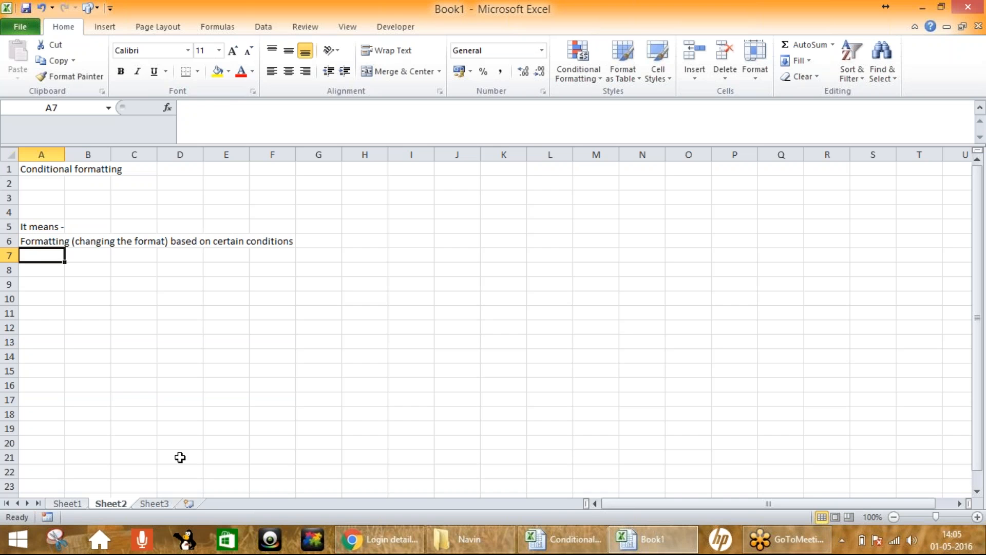
Step: Examine the employee training table on Sheet1 and its Training Status column
{"action": "left_click", "coordinate": [67, 503]}
{"action": "left_click", "coordinate": [662, 289]}
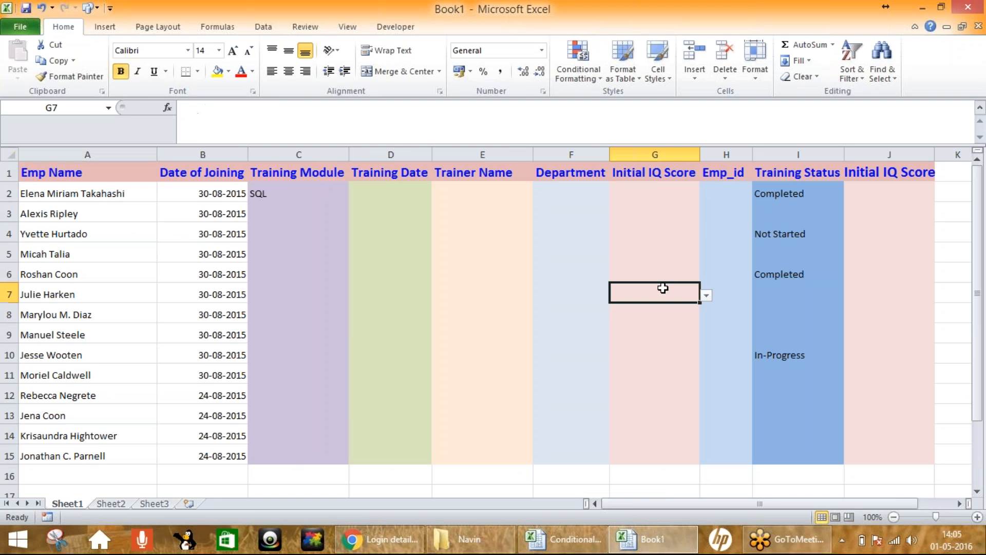
{"action": "left_click", "coordinate": [798, 154]}
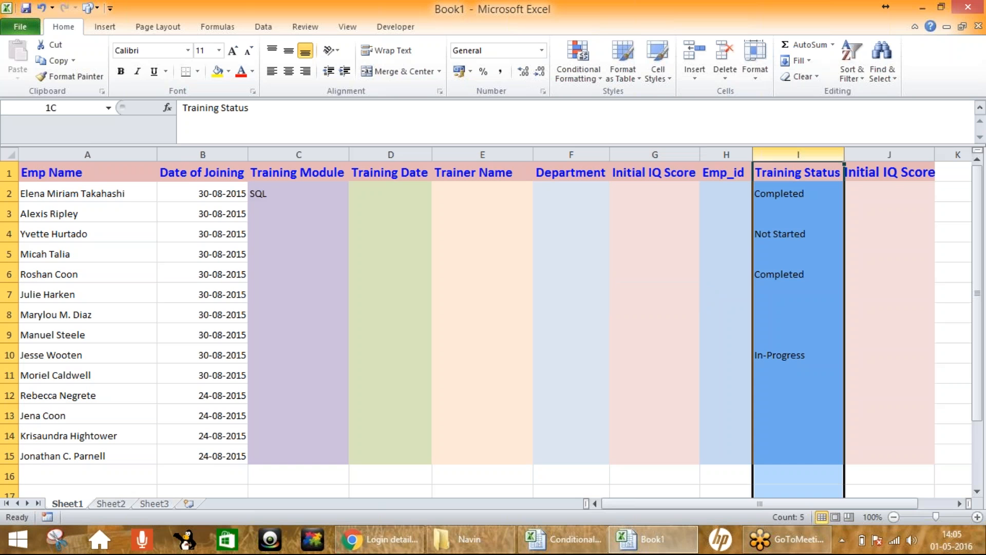
{"action": "left_click_drag", "start_coordinate": [55, 177], "coordinate": [861, 455]}
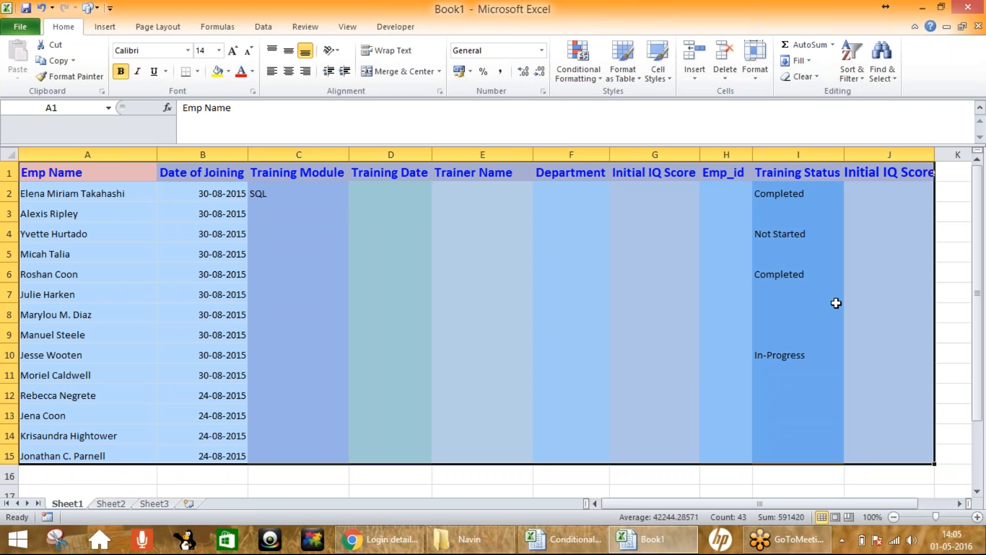
{"action": "left_click", "coordinate": [809, 154]}
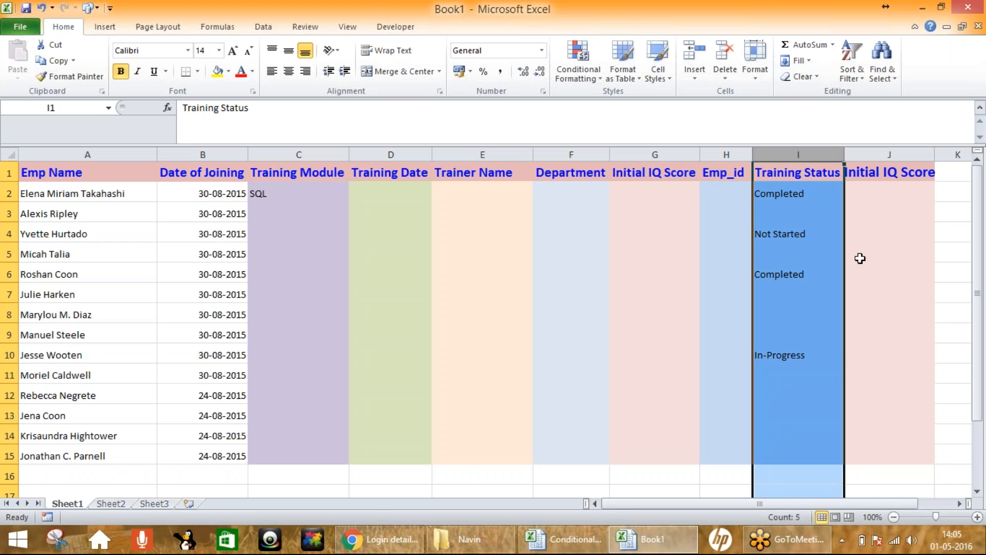
Step: Try the Completed, Not Started and In-Progress options for the Training Status in cell I2
{"action": "left_click", "coordinate": [836, 194]}
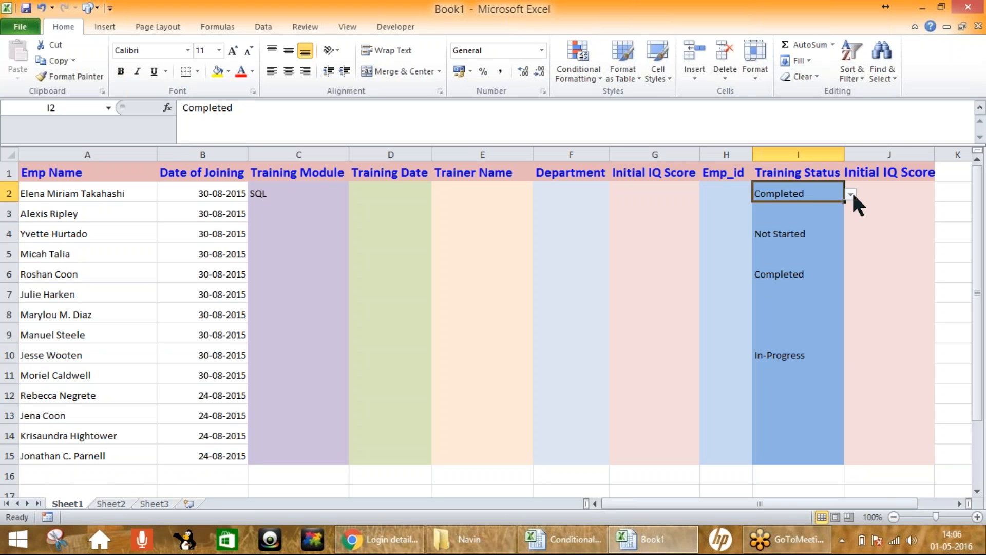
{"action": "left_click", "coordinate": [850, 194]}
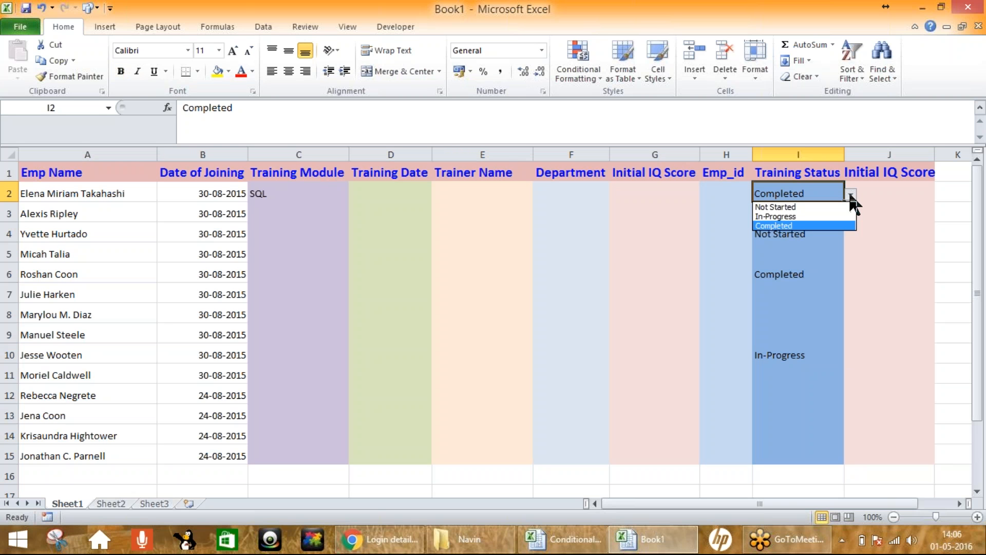
{"action": "left_click", "coordinate": [799, 226]}
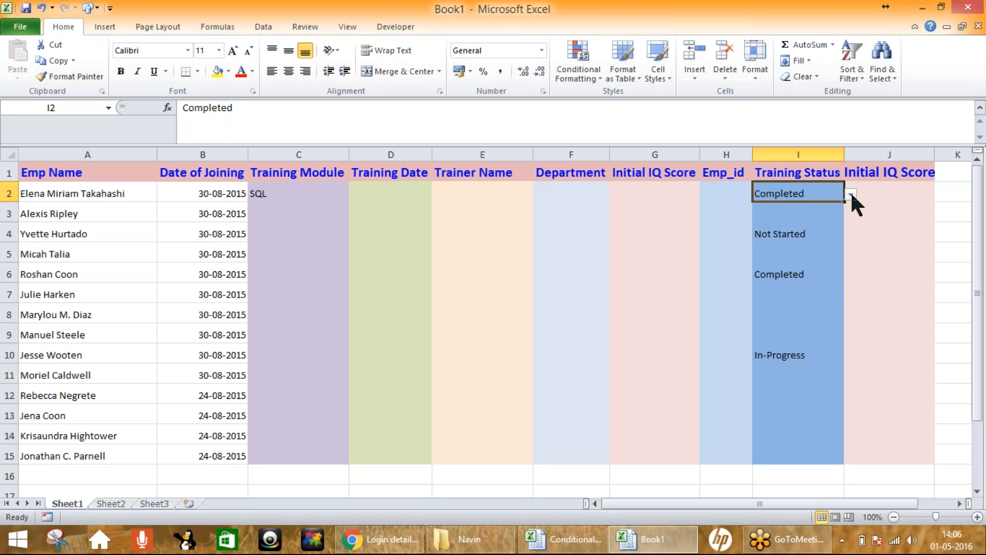
{"action": "left_click", "coordinate": [851, 193]}
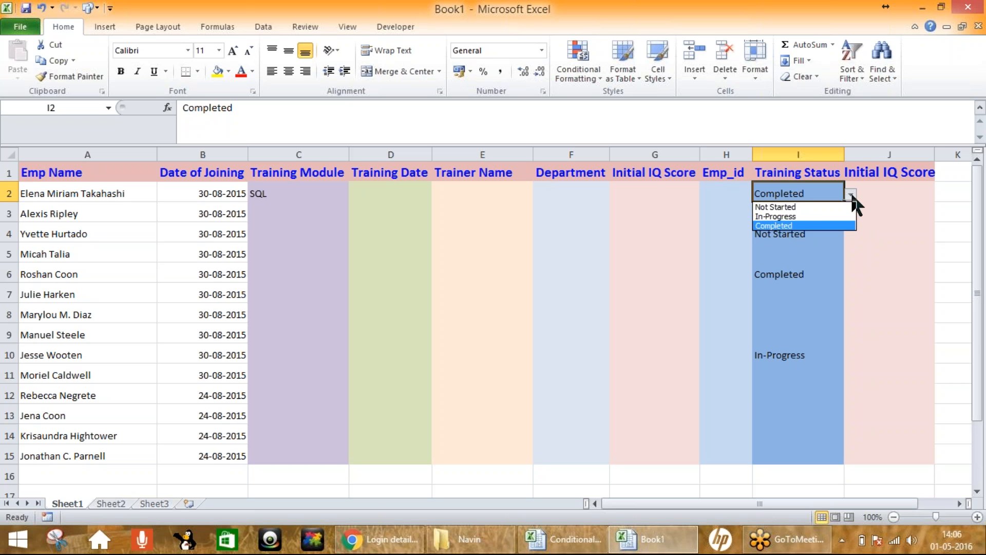
{"action": "left_click", "coordinate": [791, 207]}
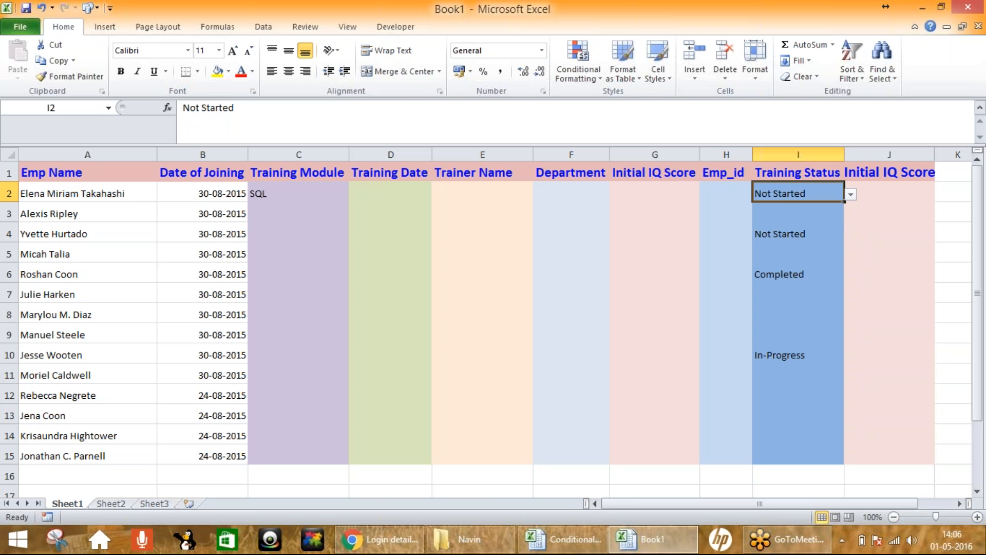
{"action": "left_click", "coordinate": [850, 194]}
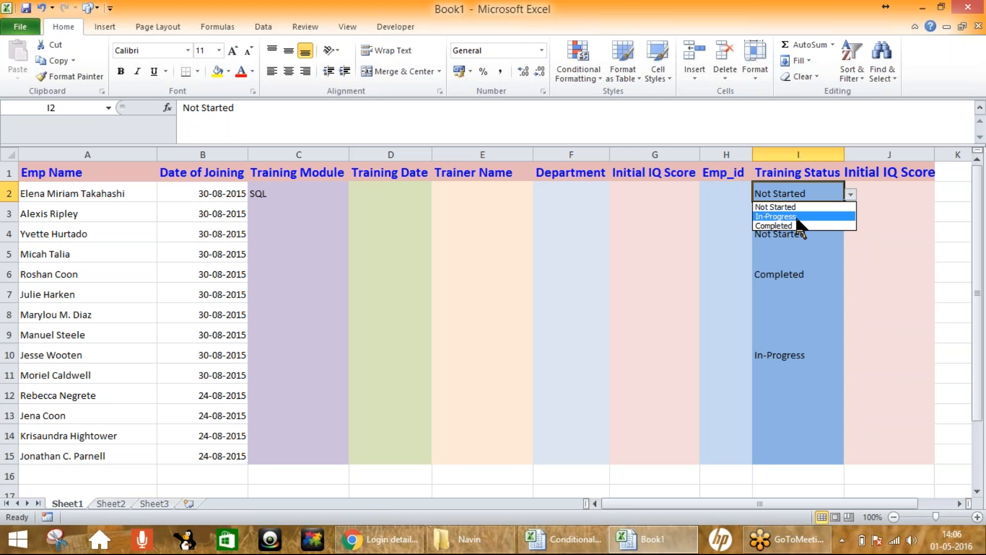
{"action": "left_click", "coordinate": [791, 217]}
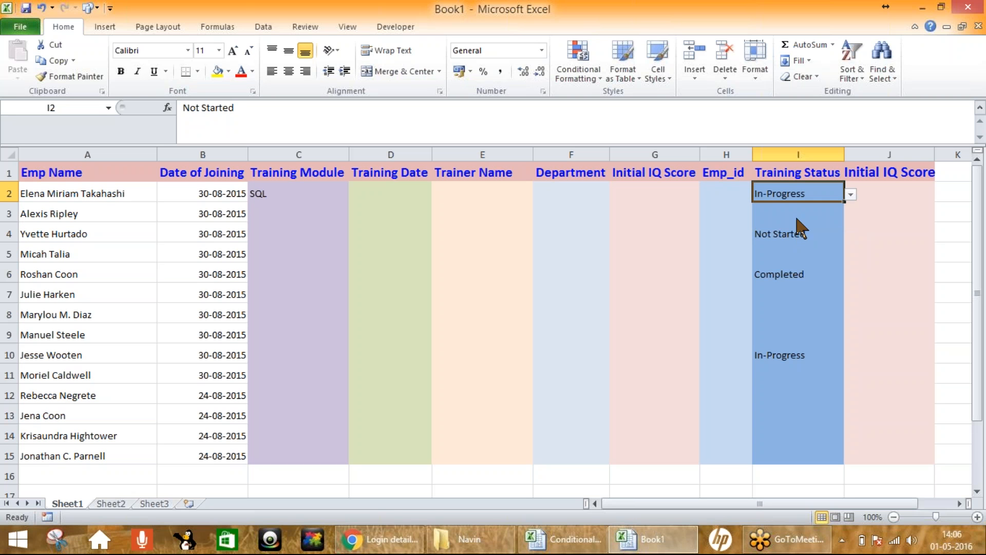
{"action": "left_click", "coordinate": [850, 194]}
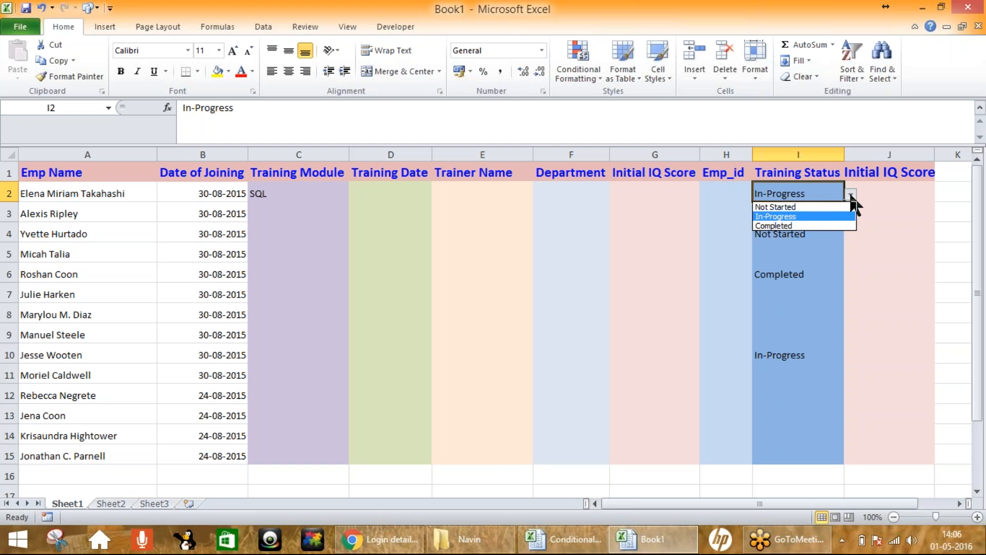
{"action": "left_click", "coordinate": [794, 226]}
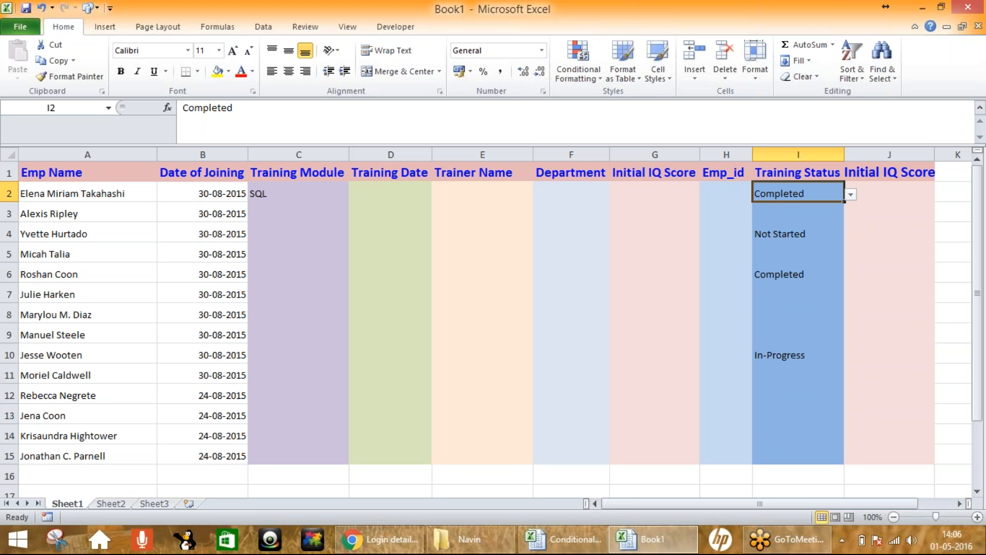
Step: Set the Training Status in cell I2 to Not Started
{"action": "left_click", "coordinate": [850, 194]}
{"action": "left_click", "coordinate": [801, 207]}
Step: Start a new conditional formatting rule for the Training Status cells I2:I15
{"action": "left_click_drag", "start_coordinate": [779, 194], "coordinate": [779, 449]}
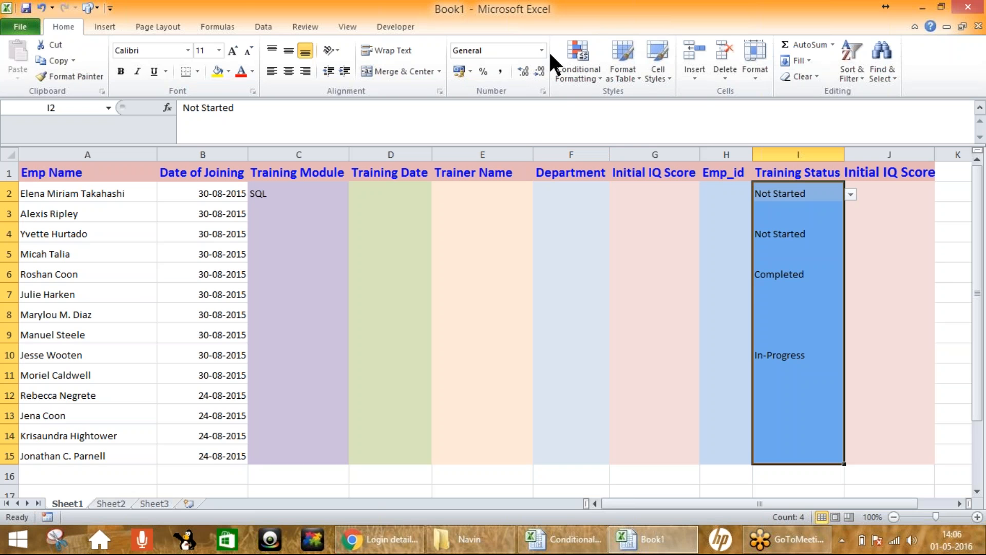
{"action": "left_click", "coordinate": [583, 73]}
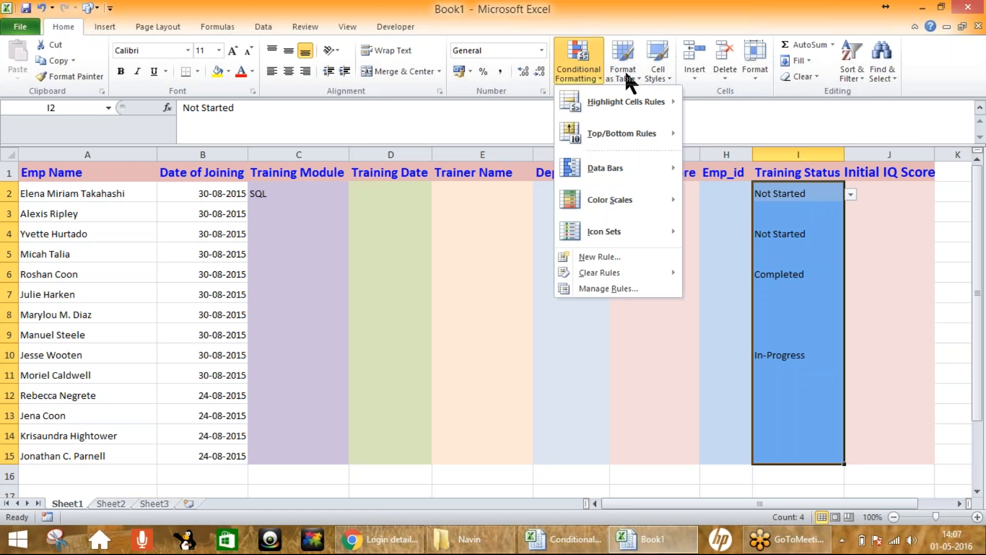
{"action": "left_click", "coordinate": [581, 80]}
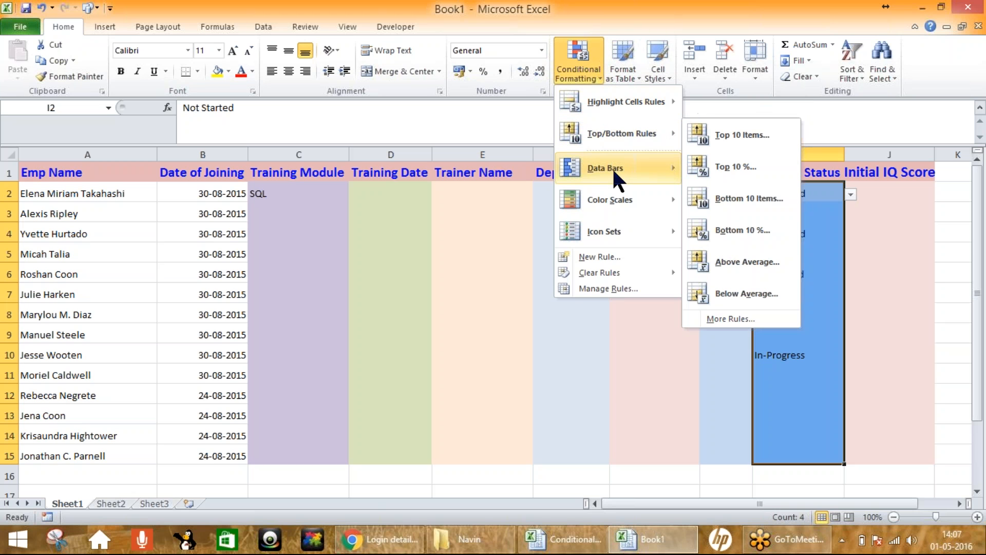
{"action": "mouse_move", "coordinate": [626, 101]}
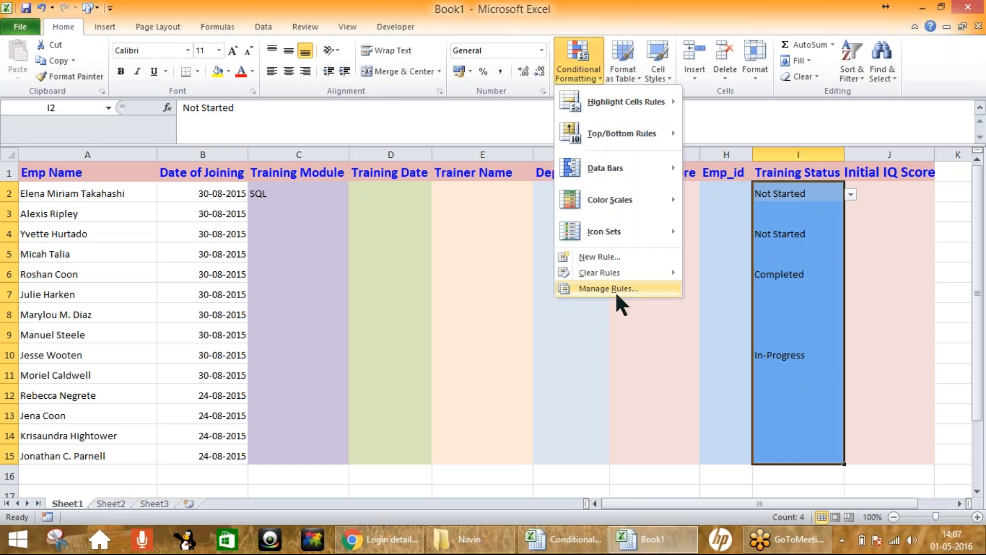
{"action": "left_click", "coordinate": [619, 255]}
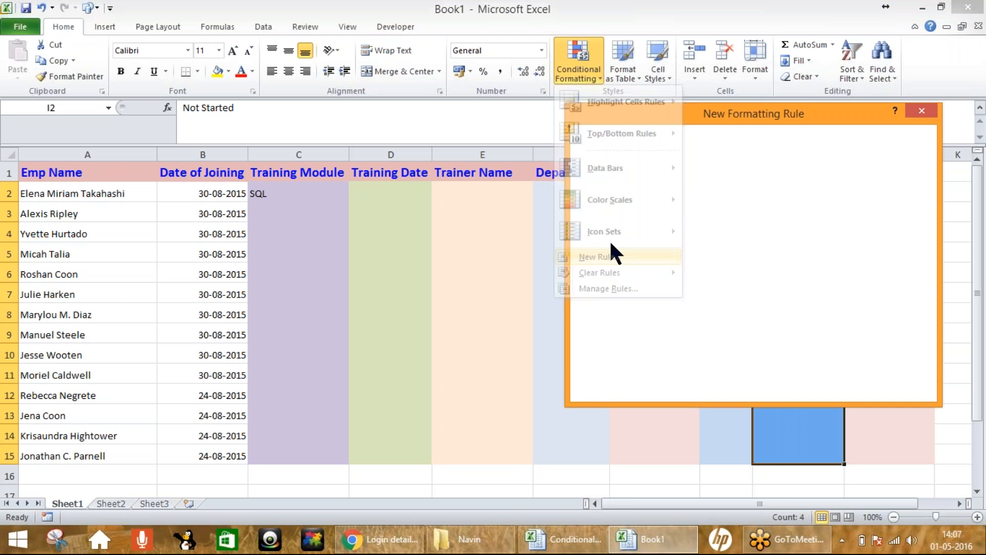
{"action": "left_click_drag", "start_coordinate": [650, 110], "coordinate": [267, 91]}
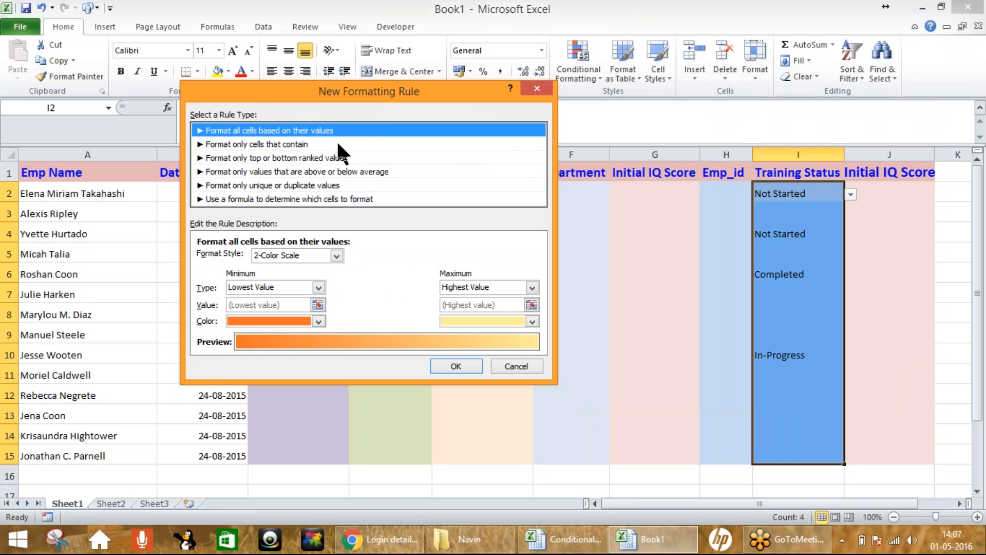
Step: Look through the available rule types, from cells that contain a value to formula-based formatting
{"action": "left_click", "coordinate": [266, 144]}
{"action": "left_click", "coordinate": [269, 158]}
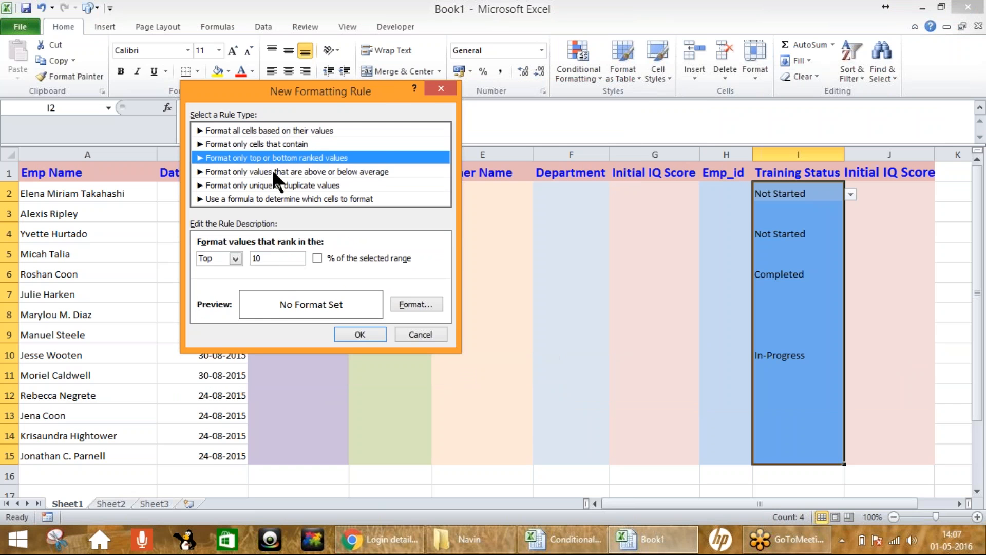
{"action": "left_click", "coordinate": [269, 171]}
{"action": "left_click", "coordinate": [270, 186]}
{"action": "left_click", "coordinate": [271, 199]}
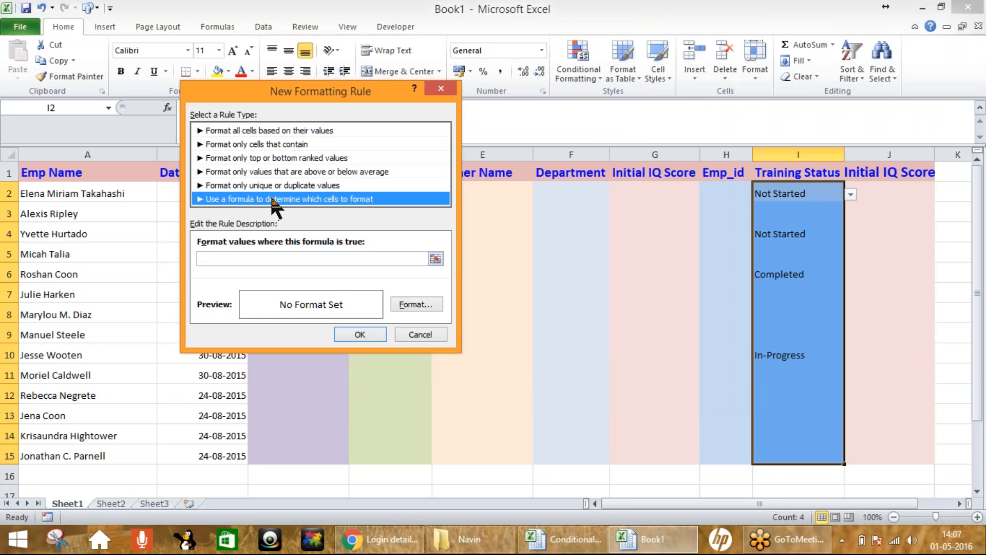
{"action": "left_click", "coordinate": [299, 138]}
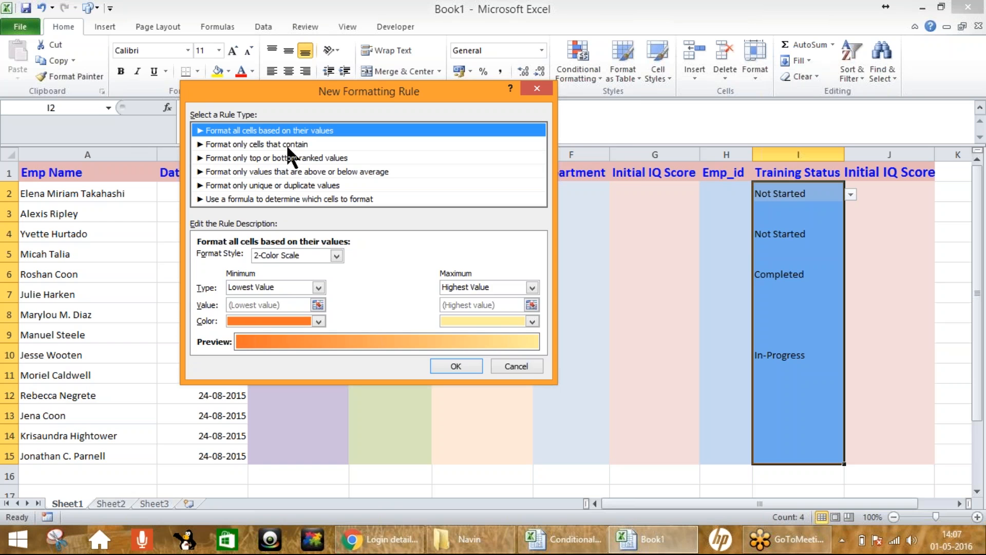
Step: Define the rule to format only cells that contain a cell value equal to Not Started
{"action": "left_click", "coordinate": [289, 146]}
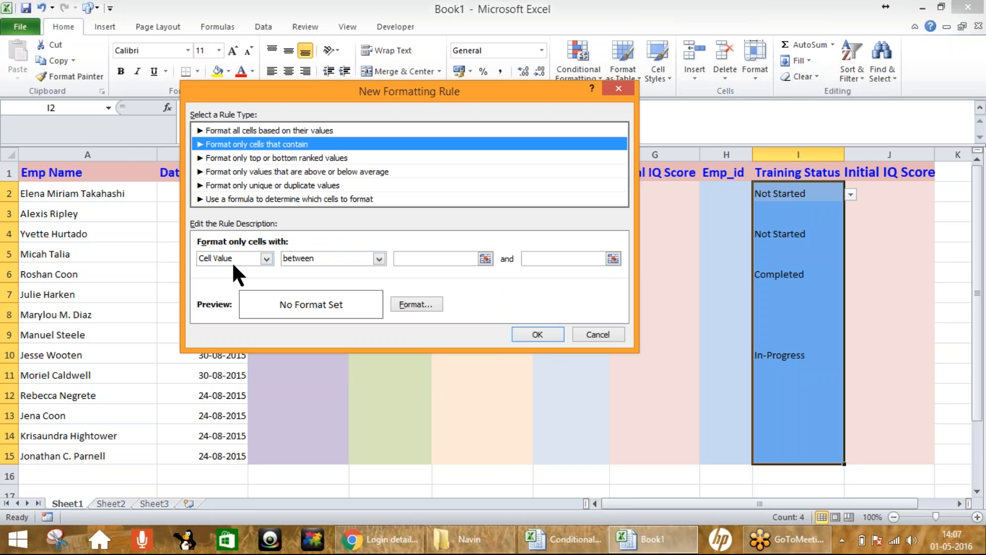
{"action": "left_click", "coordinate": [266, 259]}
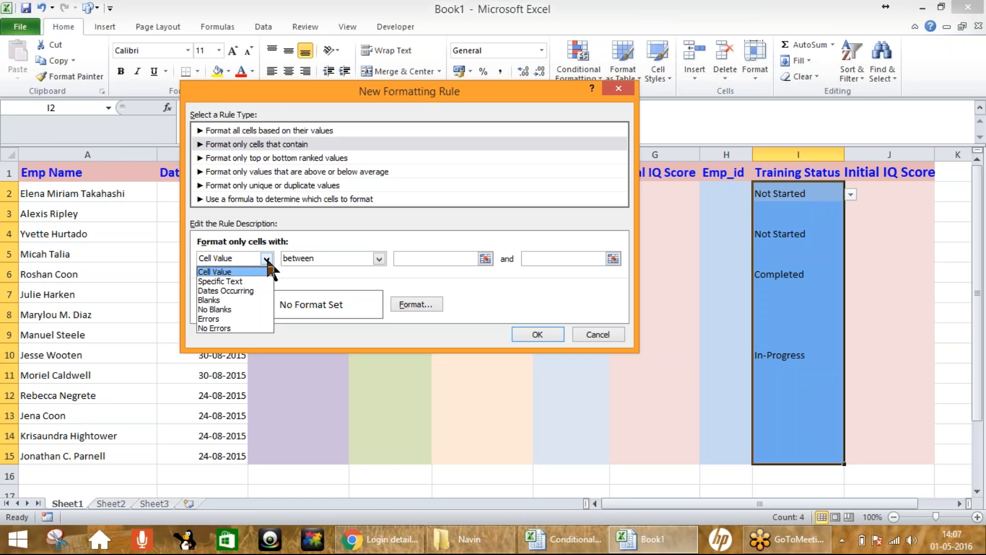
{"action": "left_click", "coordinate": [266, 259]}
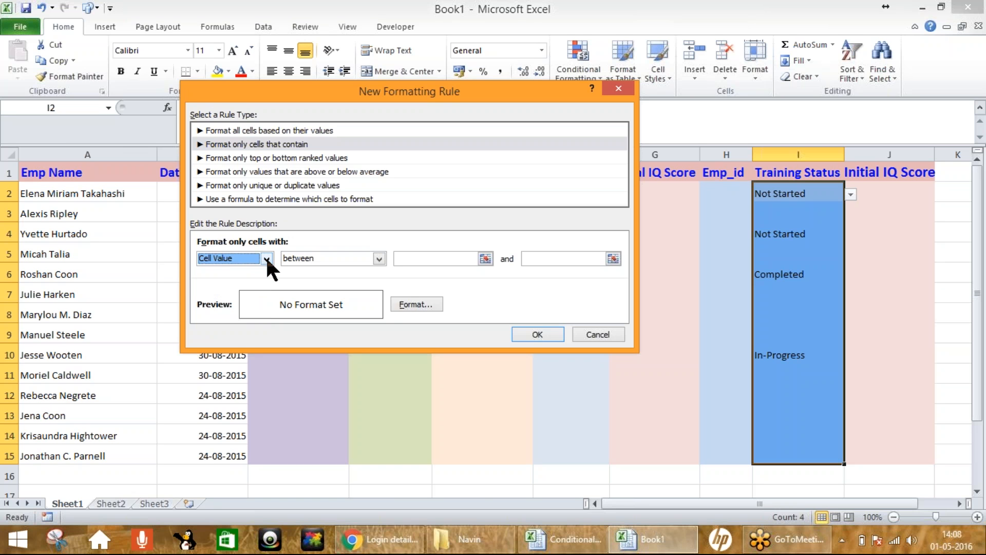
{"action": "left_click", "coordinate": [327, 258]}
{"action": "left_click", "coordinate": [308, 290]}
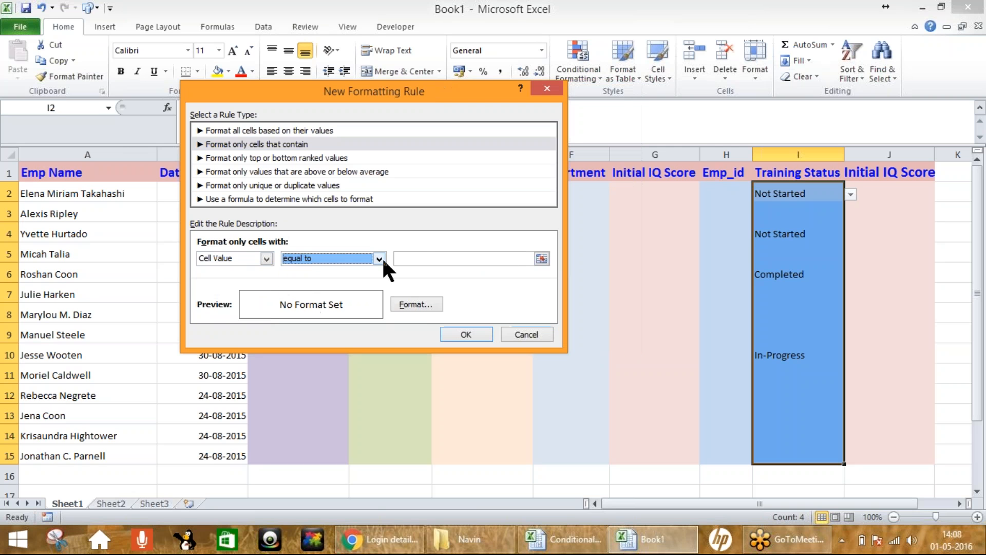
{"action": "left_click", "coordinate": [417, 261]}
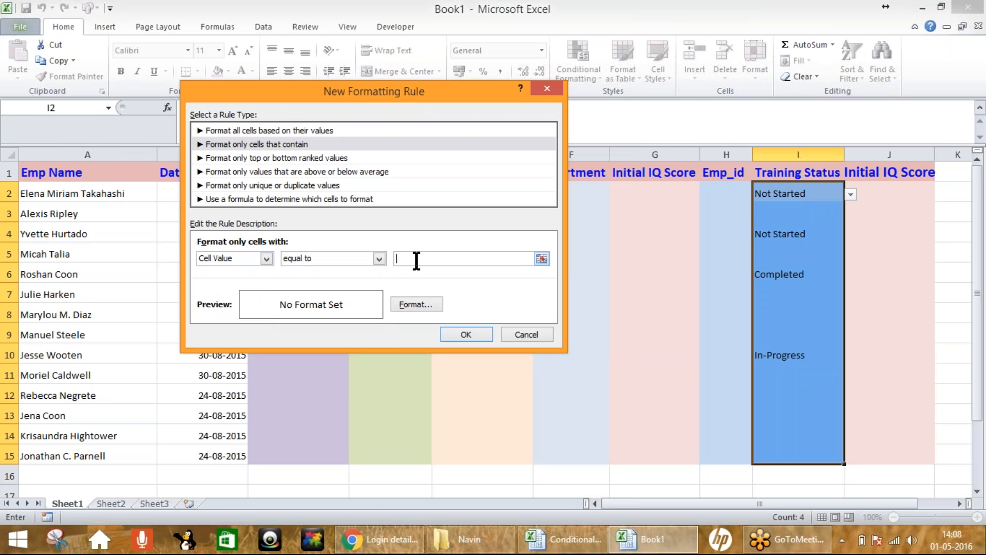
{"action": "type", "text": "Not Standard"}
{"action": "left_click_drag", "start_coordinate": [442, 258], "coordinate": [421, 259]}
{"action": "type", "text": "rted"}
Step: Give the Not Started rule's format a red background fill
{"action": "left_click", "coordinate": [414, 307]}
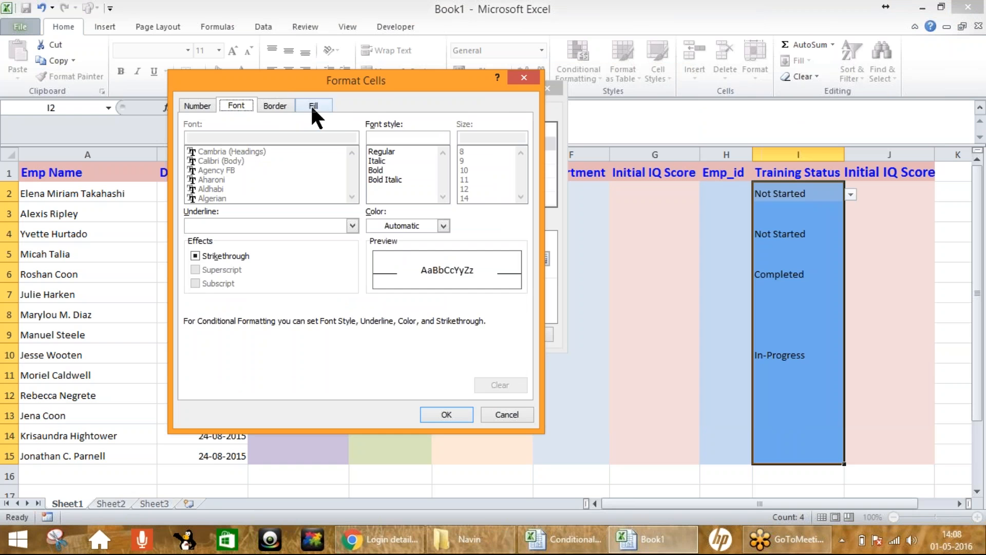
{"action": "left_click", "coordinate": [311, 106]}
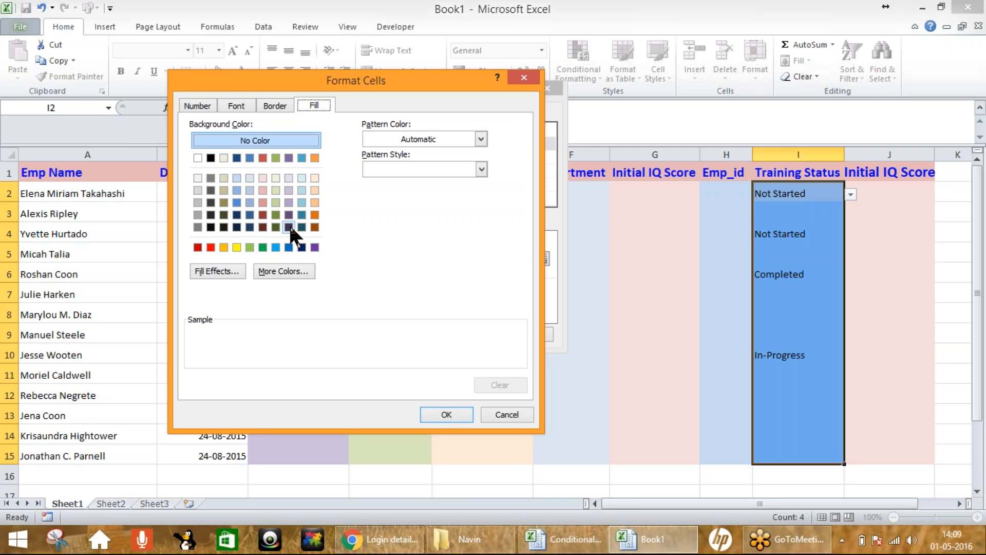
{"action": "left_click", "coordinate": [210, 247]}
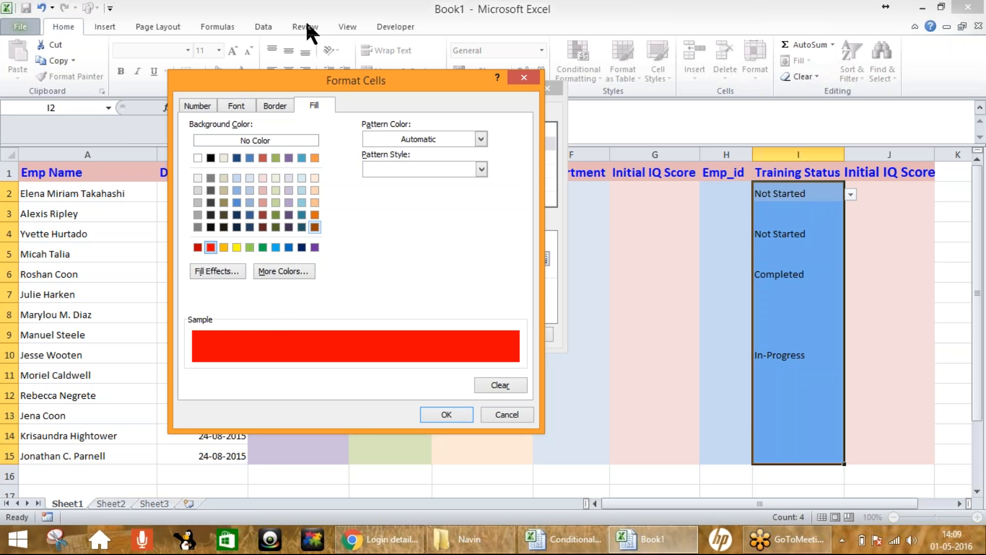
Step: Set the rule's font to white with the Regular style and apply the rule to the selected cells
{"action": "left_click", "coordinate": [240, 105]}
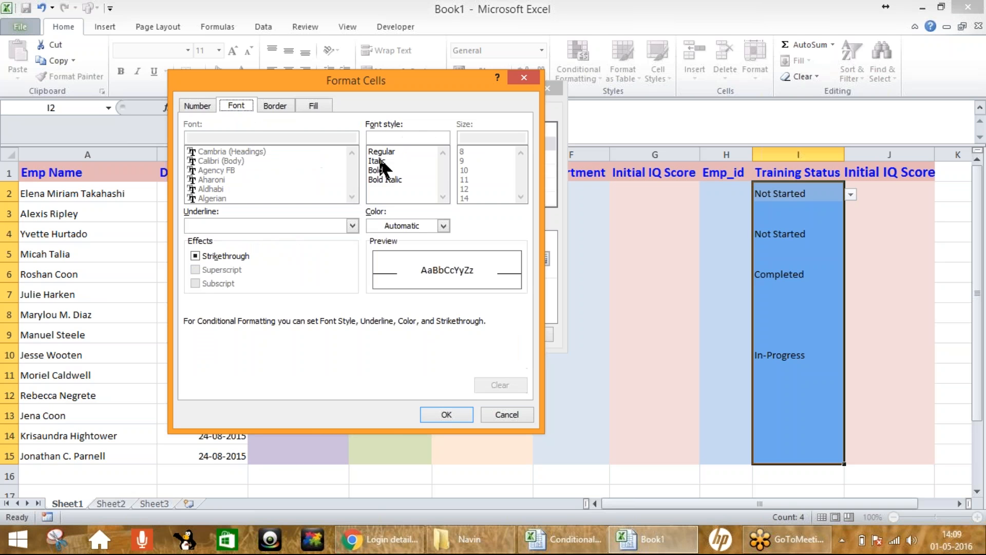
{"action": "left_click", "coordinate": [443, 225]}
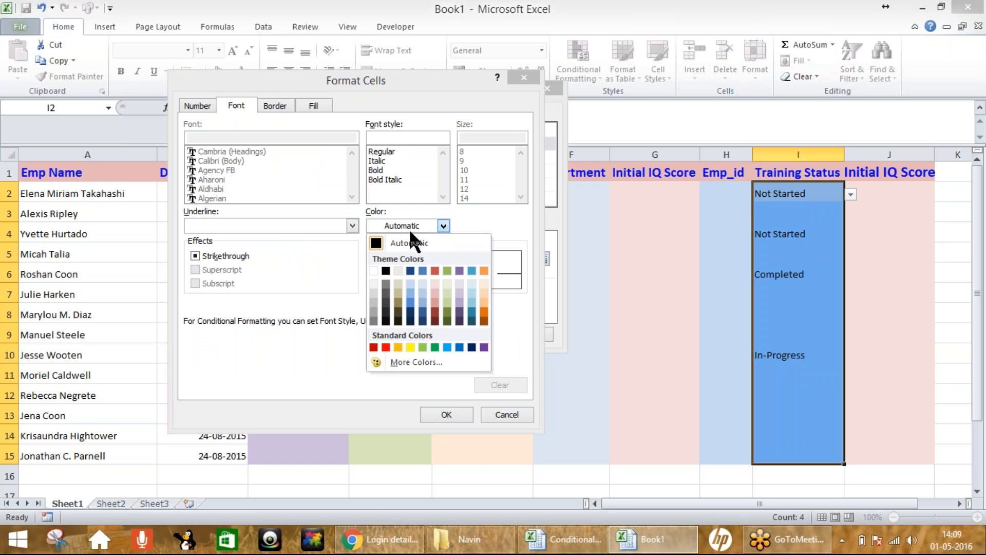
{"action": "left_click", "coordinate": [372, 269]}
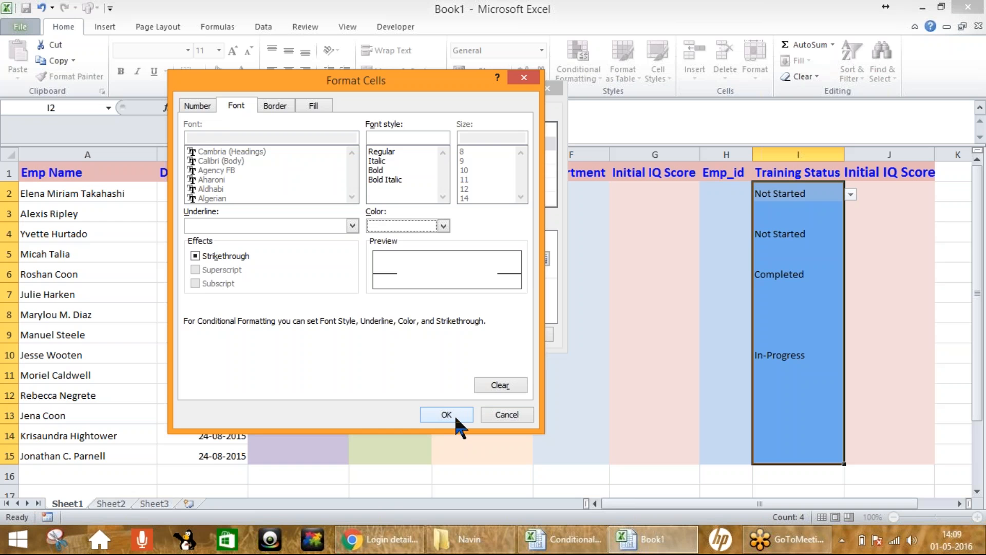
{"action": "left_click", "coordinate": [380, 152]}
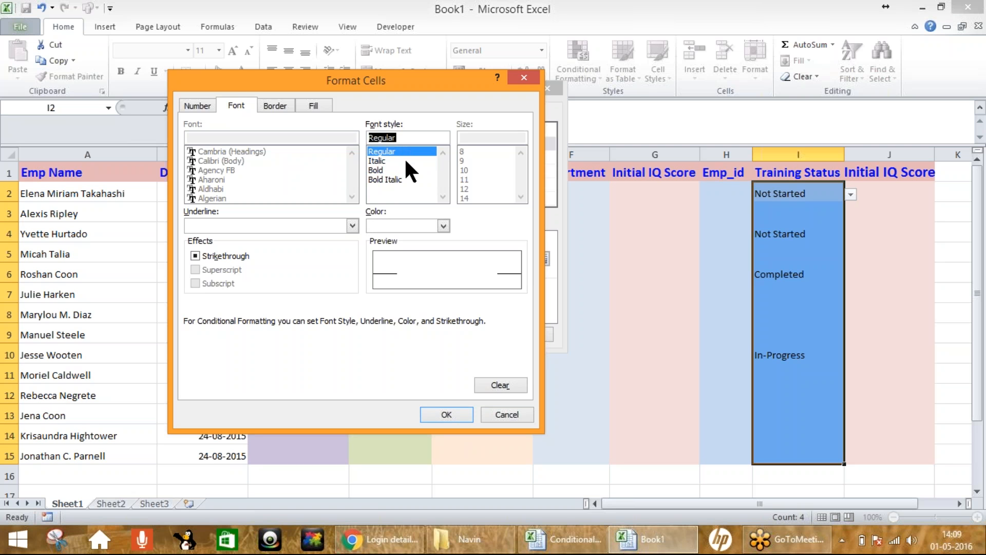
{"action": "left_click", "coordinate": [443, 414]}
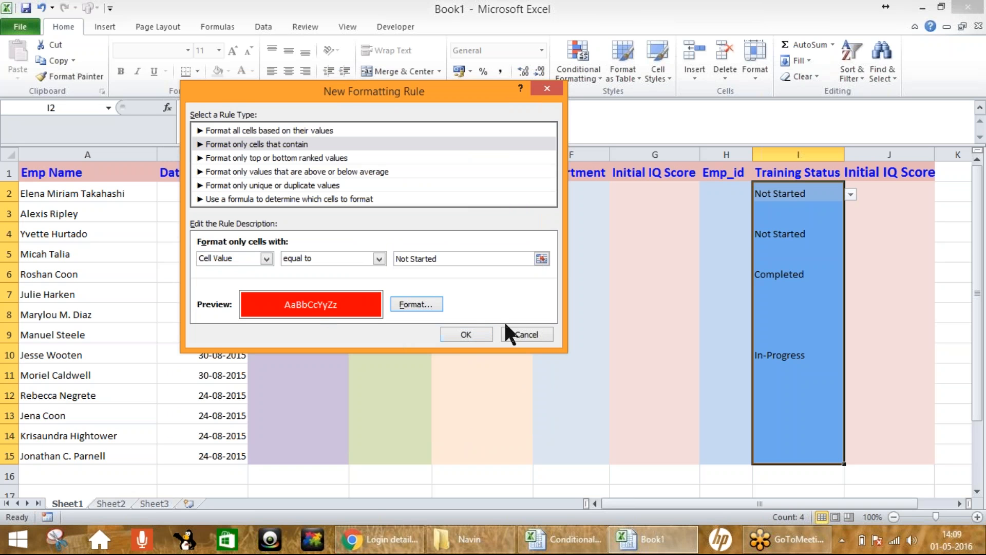
{"action": "left_click", "coordinate": [462, 335]}
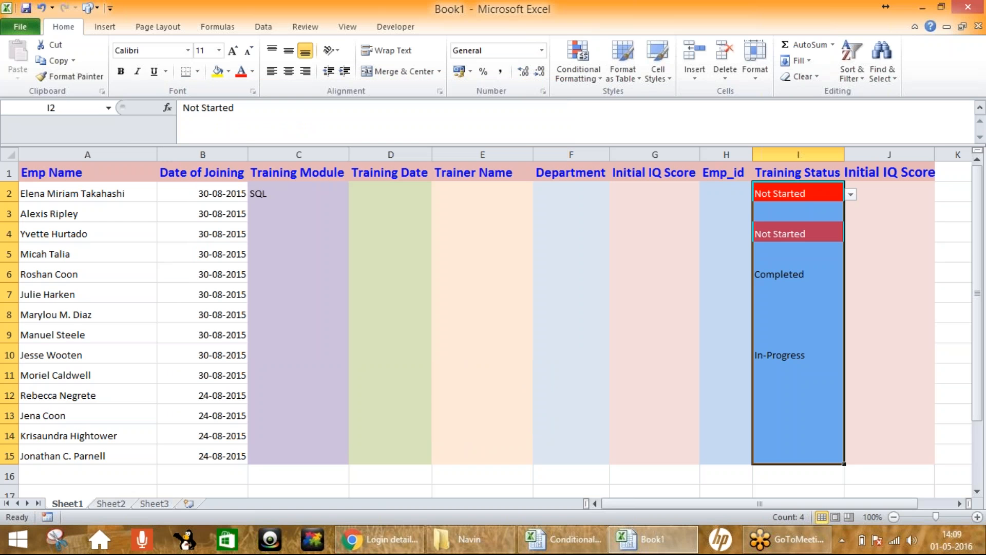
Step: Check the formatting in the Training Status column and the status options of cells I2 and I4
{"action": "left_click", "coordinate": [776, 295]}
{"action": "left_click", "coordinate": [796, 210]}
{"action": "left_click", "coordinate": [807, 190]}
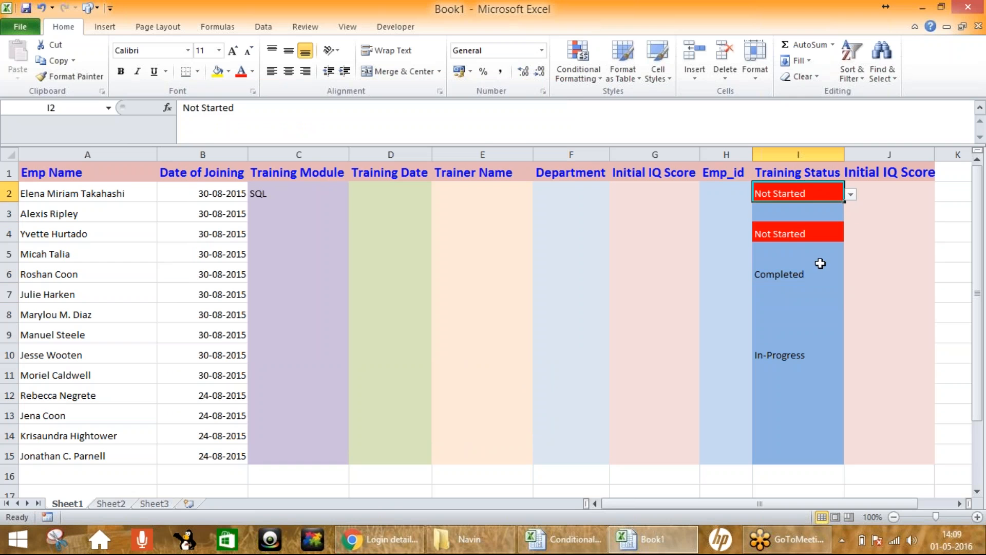
{"action": "left_click", "coordinate": [806, 294]}
{"action": "left_click", "coordinate": [818, 199]}
{"action": "left_click", "coordinate": [850, 195]}
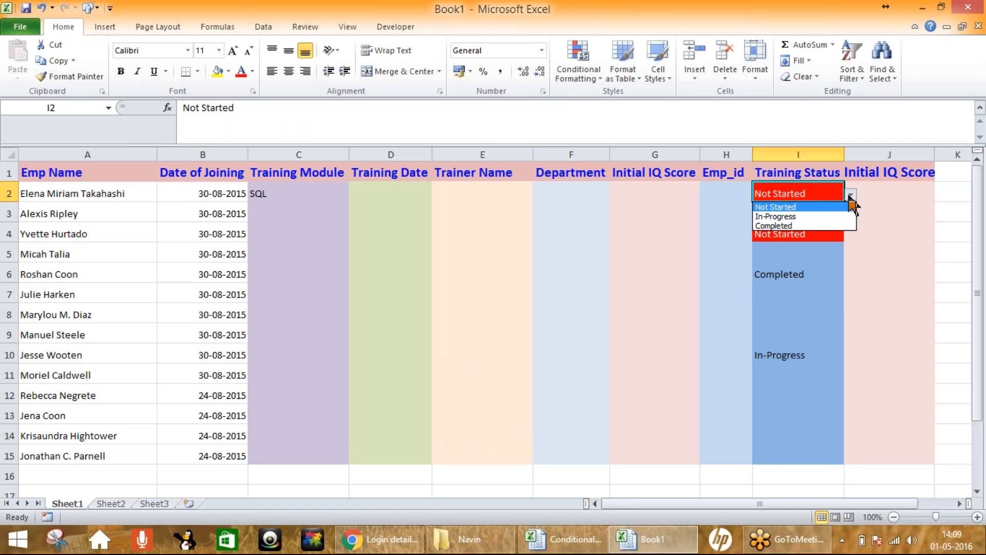
{"action": "left_click", "coordinate": [796, 206]}
{"action": "left_click", "coordinate": [808, 229]}
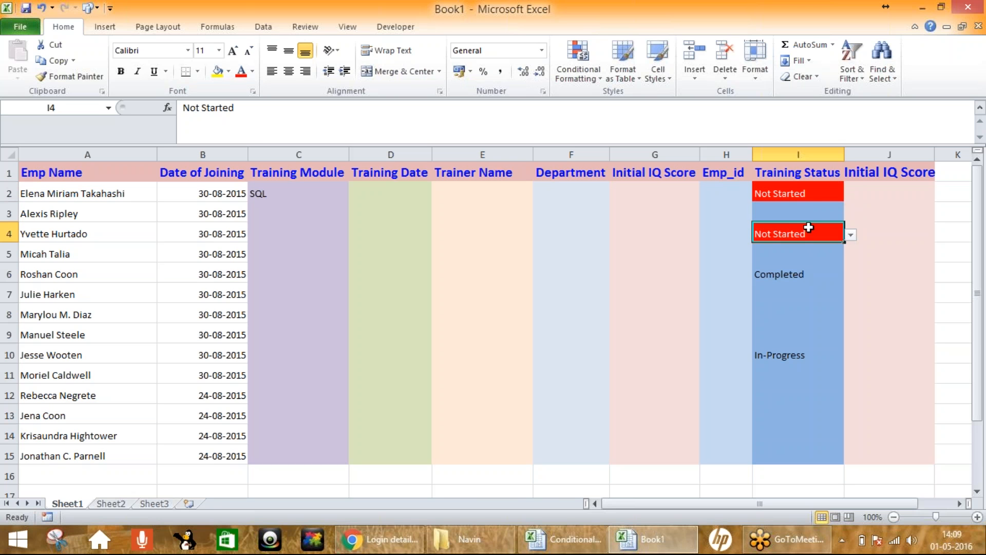
{"action": "left_click", "coordinate": [847, 235]}
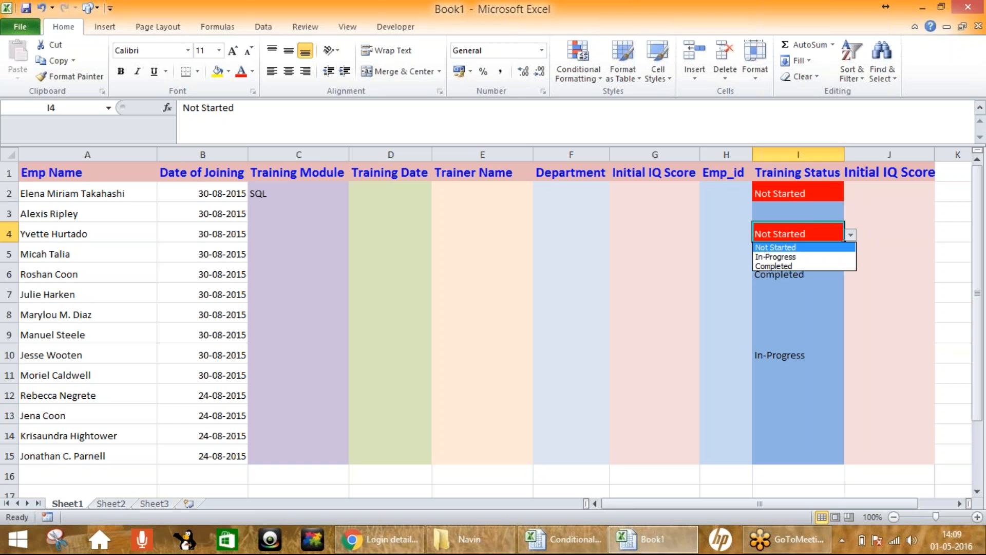
{"action": "left_click", "coordinate": [847, 234]}
Step: Test the rule by switching the status in cell I2 to In-Progress and back to Not Started
{"action": "left_click", "coordinate": [816, 194]}
{"action": "left_click", "coordinate": [851, 194]}
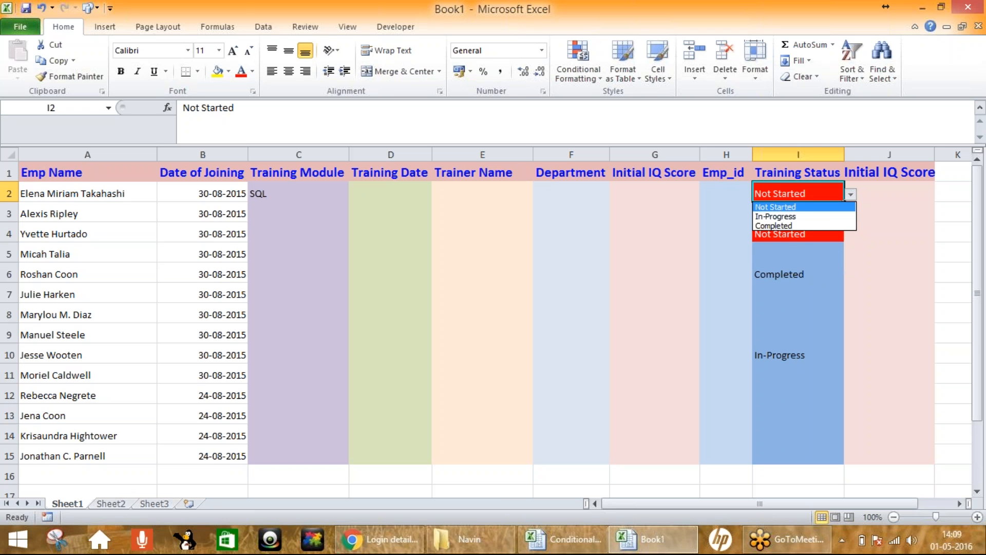
{"action": "left_click", "coordinate": [808, 216]}
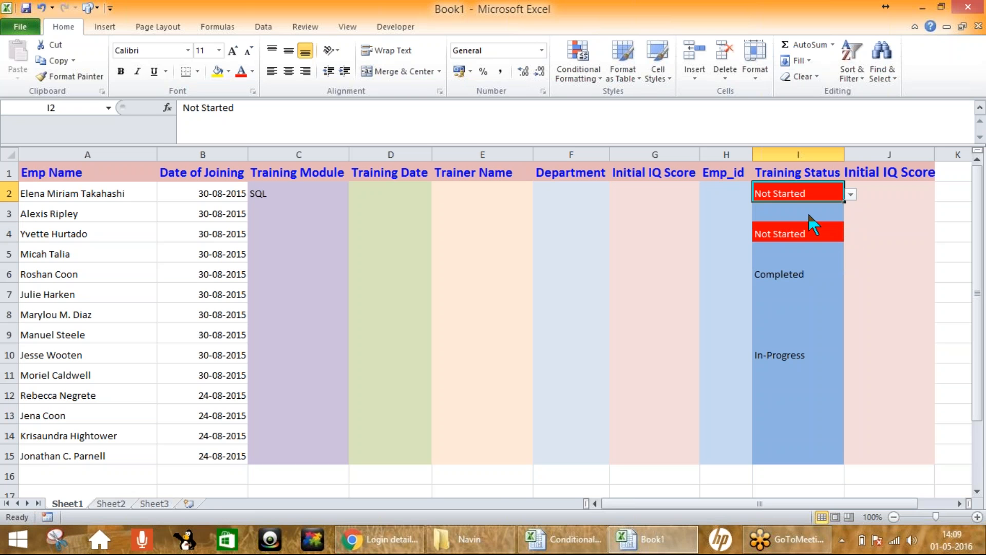
{"action": "left_click", "coordinate": [850, 194]}
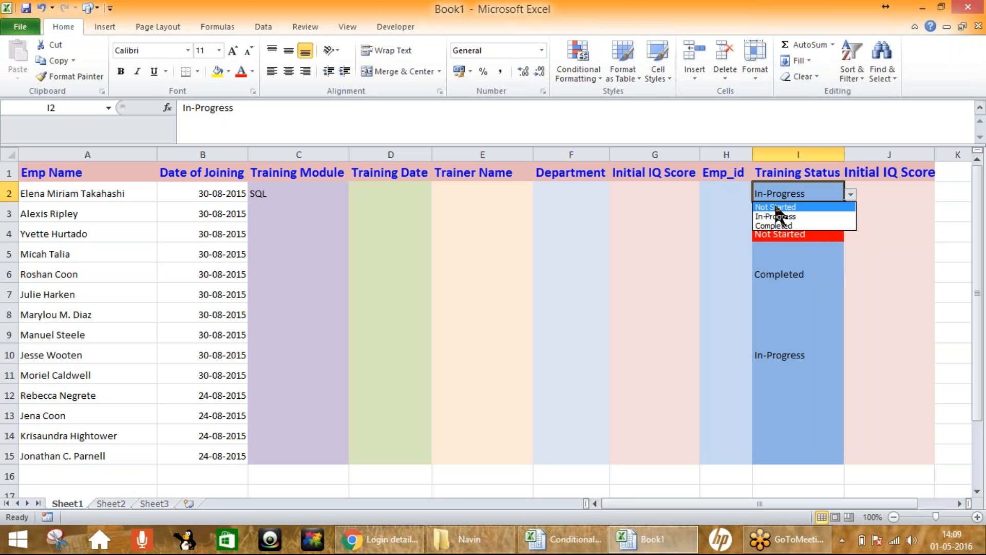
{"action": "left_click", "coordinate": [815, 206]}
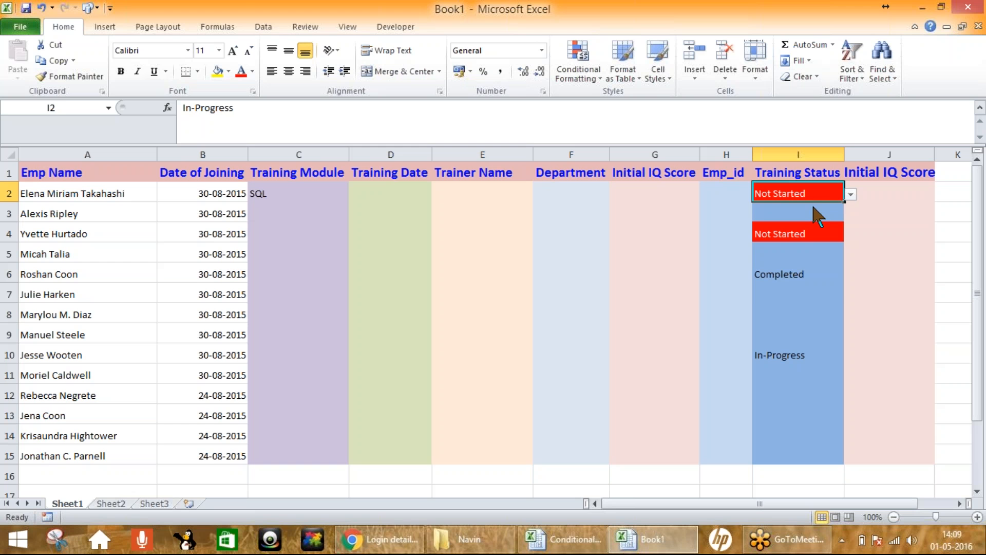
Step: Add a new conditional formatting rule for cells I2:I15, using the rule type Format only cells that contain
{"action": "left_click_drag", "start_coordinate": [811, 193], "coordinate": [788, 451]}
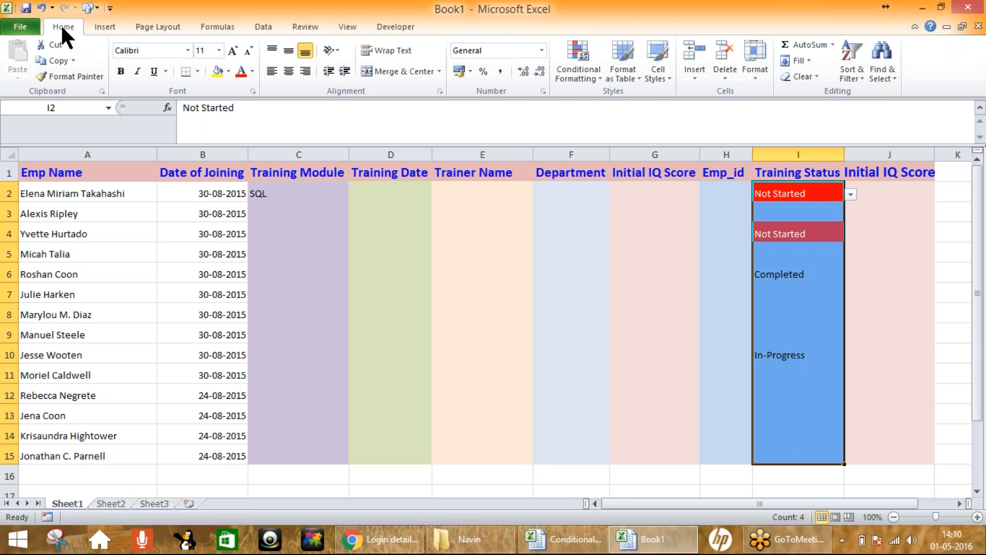
{"action": "left_click", "coordinate": [577, 74]}
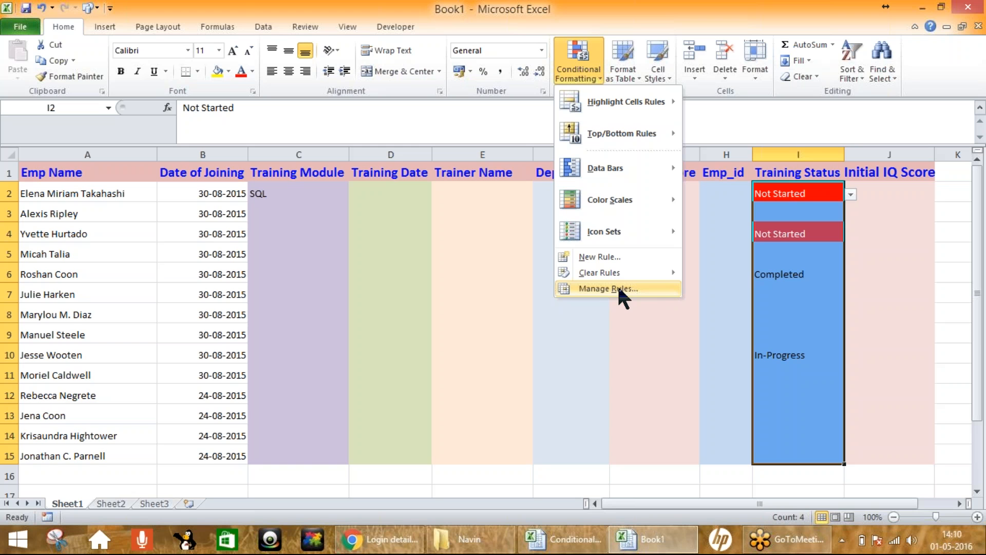
{"action": "left_click", "coordinate": [645, 289]}
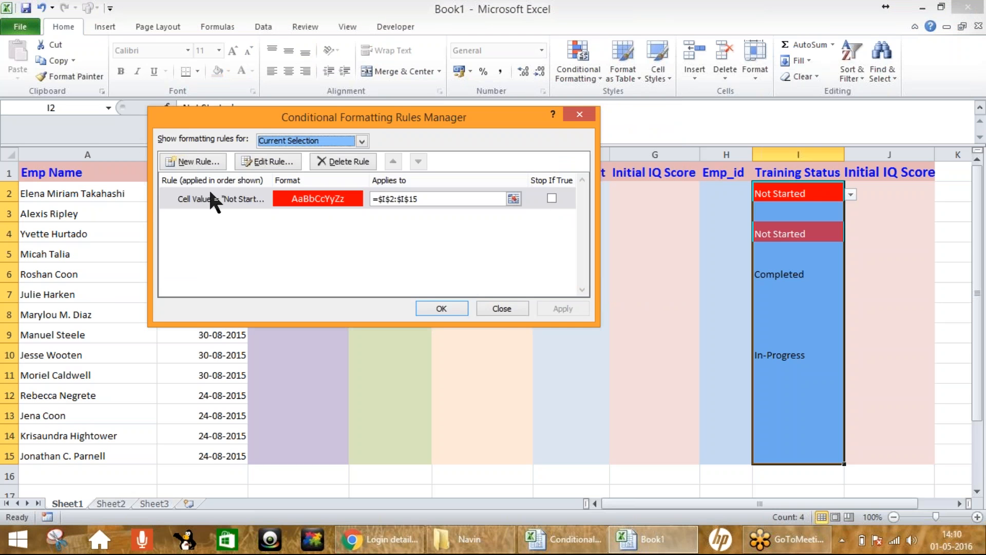
{"action": "left_click", "coordinate": [197, 161]}
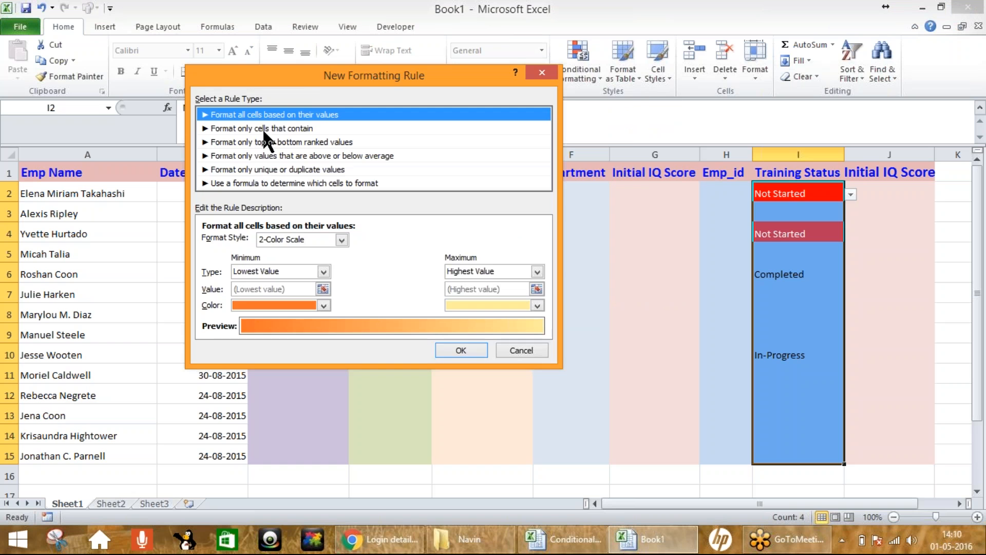
{"action": "left_click", "coordinate": [262, 128]}
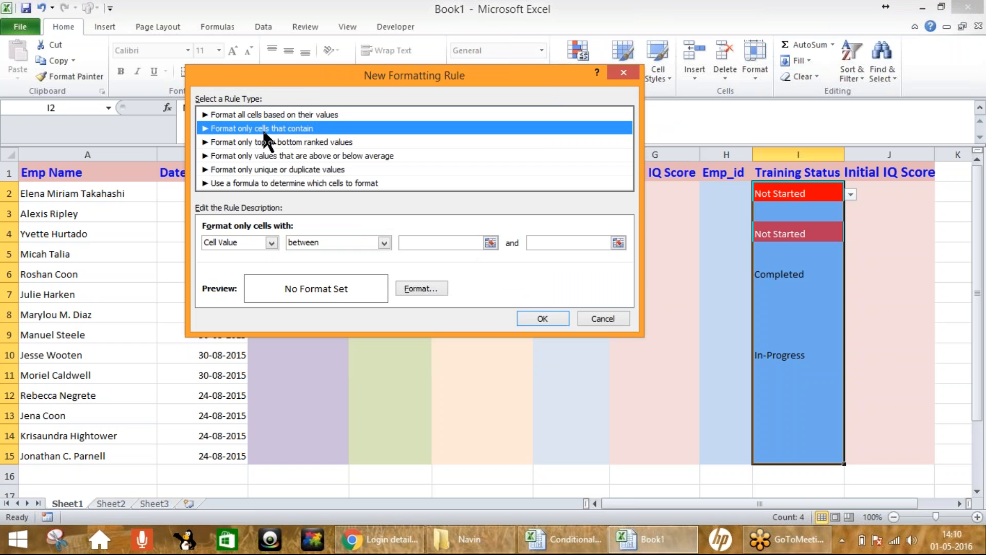
Step: Set the new rule's condition to cell value equal to Completed
{"action": "left_click", "coordinate": [299, 242]}
{"action": "left_click", "coordinate": [316, 273]}
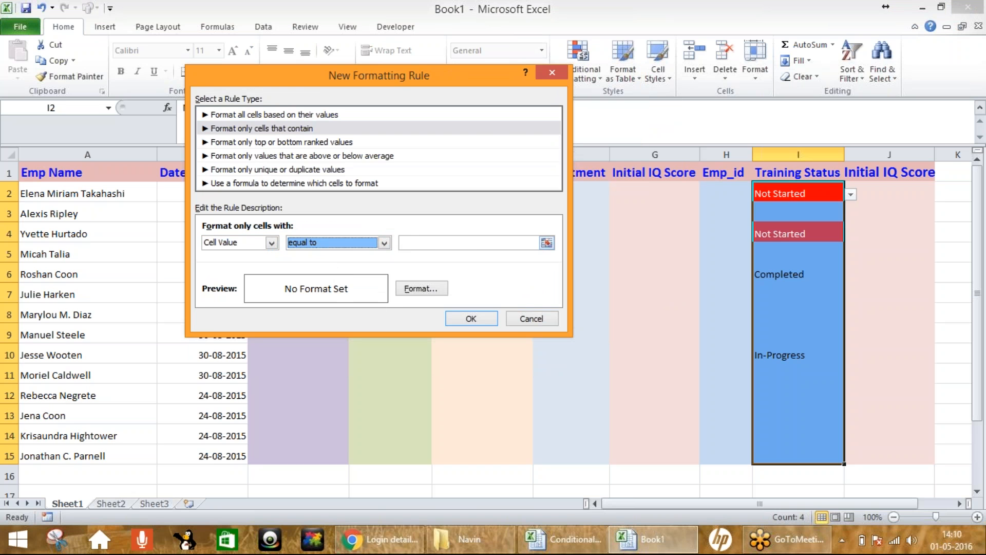
{"action": "left_click", "coordinate": [418, 242]}
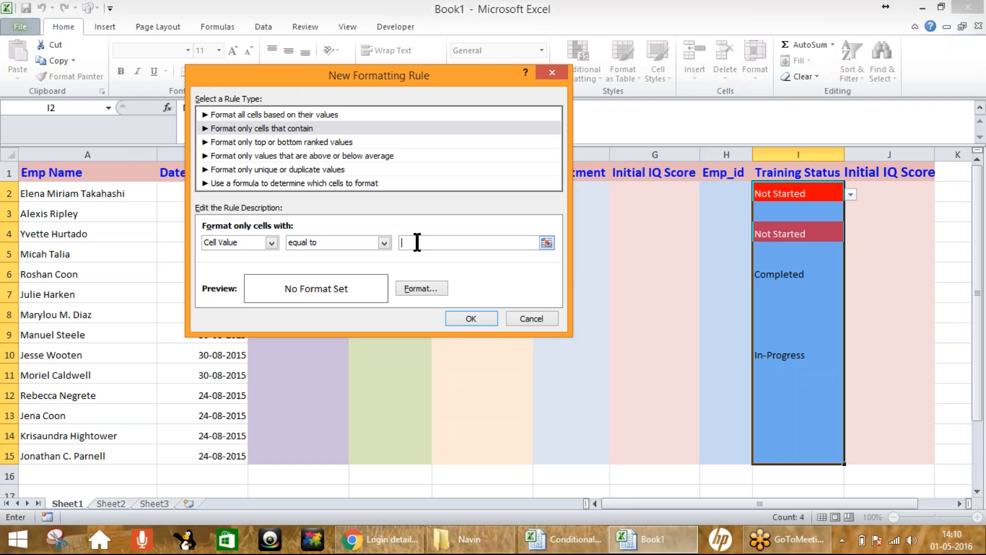
{"action": "type", "text": "Competed"}
{"action": "double_click", "coordinate": [442, 243]}
{"action": "type", "text": "Completed"}
Step: Open the rule's format settings and choose a solid dark orange background fill after comparing it with the lighter standard orange
{"action": "left_click", "coordinate": [416, 285]}
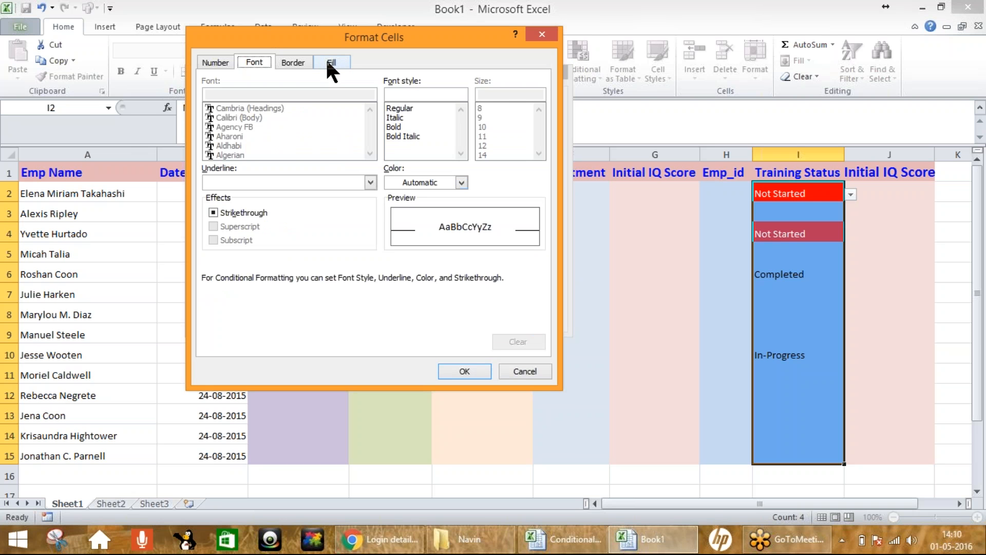
{"action": "left_click", "coordinate": [329, 62]}
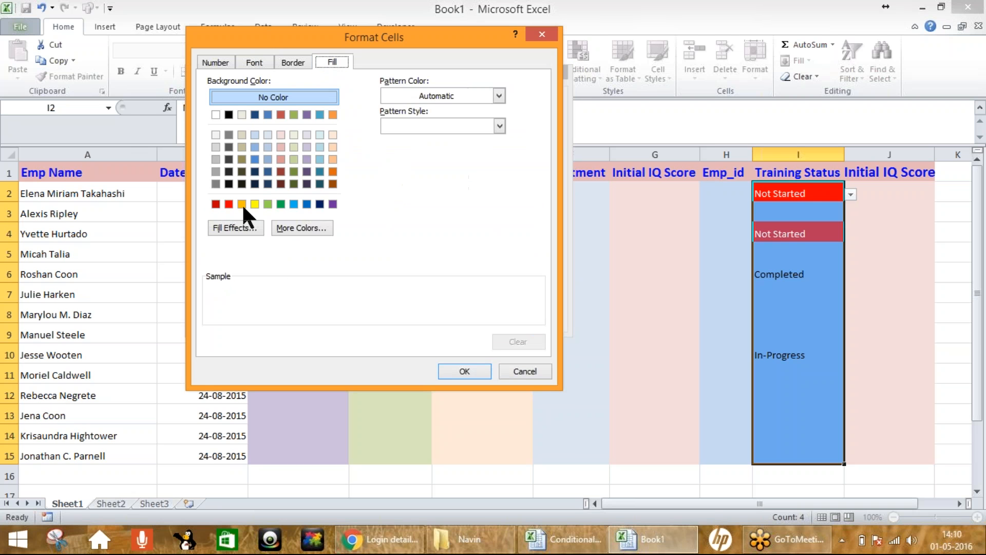
{"action": "left_click", "coordinate": [333, 171]}
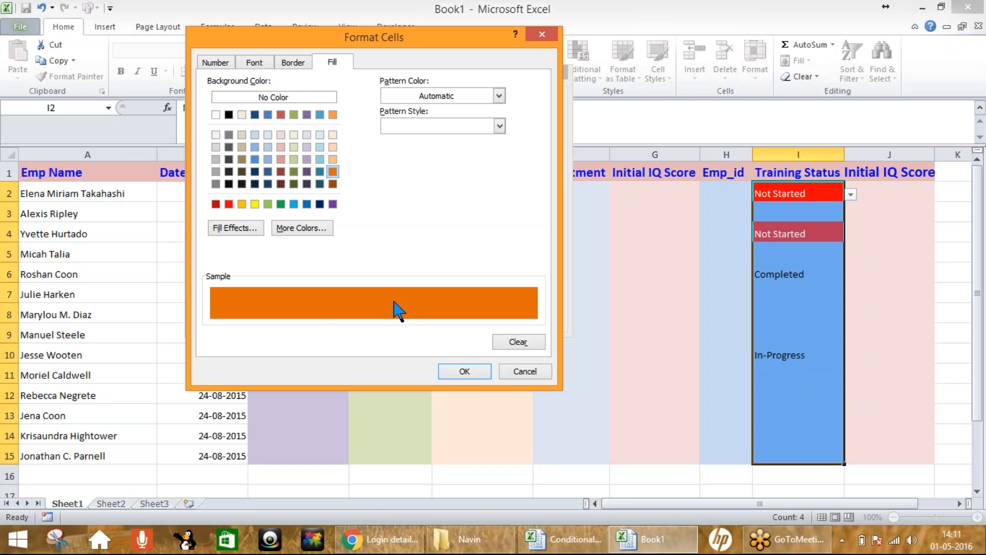
{"action": "left_click", "coordinate": [242, 204]}
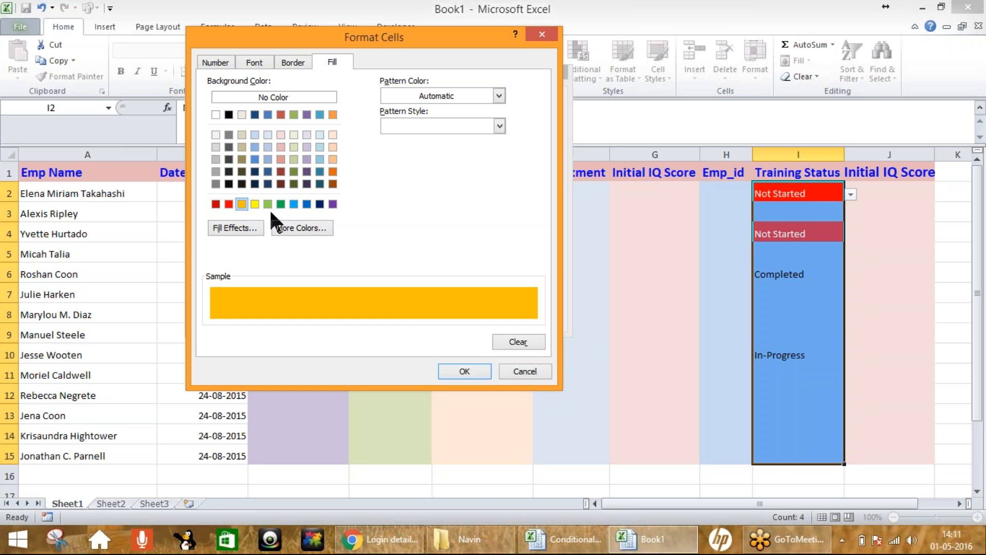
{"action": "left_click", "coordinate": [334, 172]}
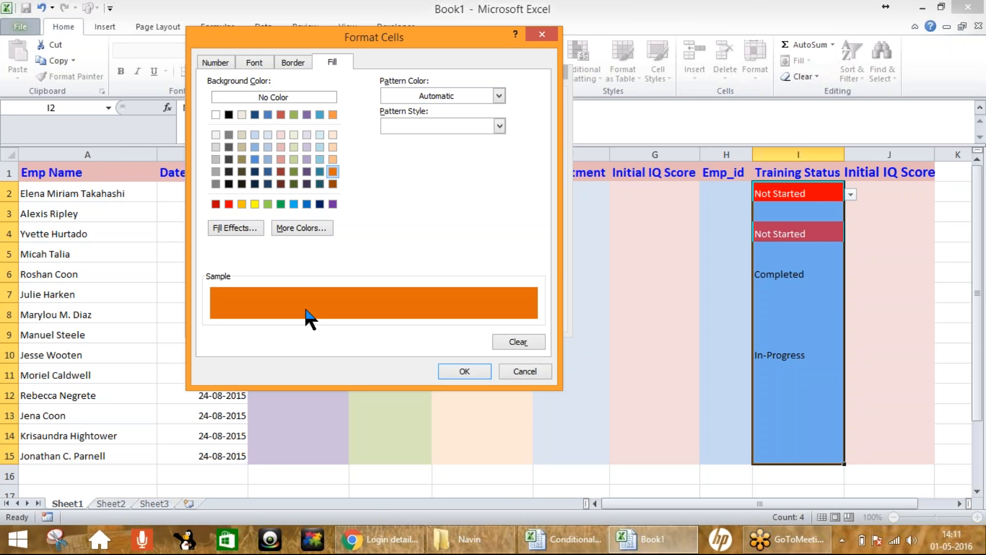
Step: Set up a two-color gradient fill from dark orange to light orange with Diagonal up shading
{"action": "left_click", "coordinate": [236, 228]}
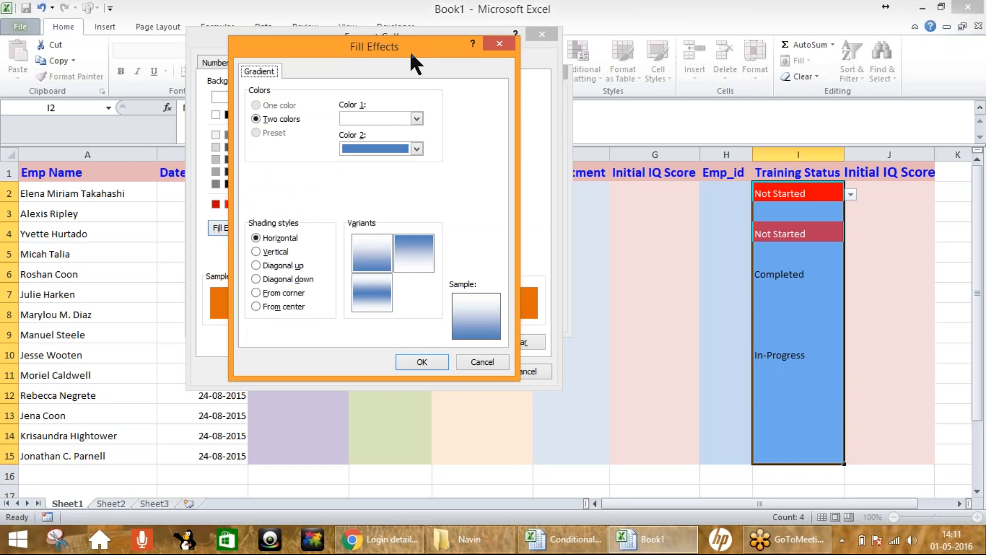
{"action": "left_click_drag", "start_coordinate": [409, 51], "coordinate": [702, 67]}
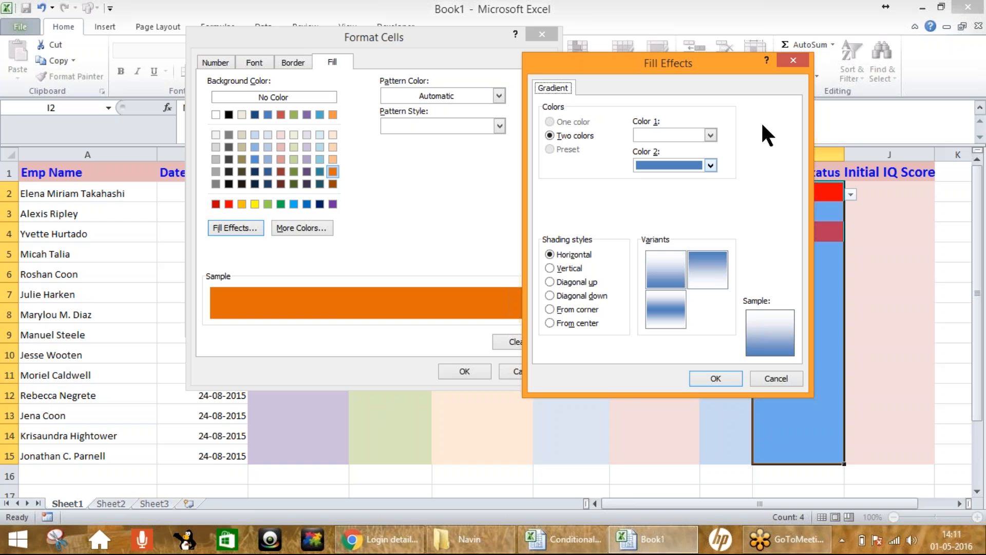
{"action": "left_click", "coordinate": [576, 282]}
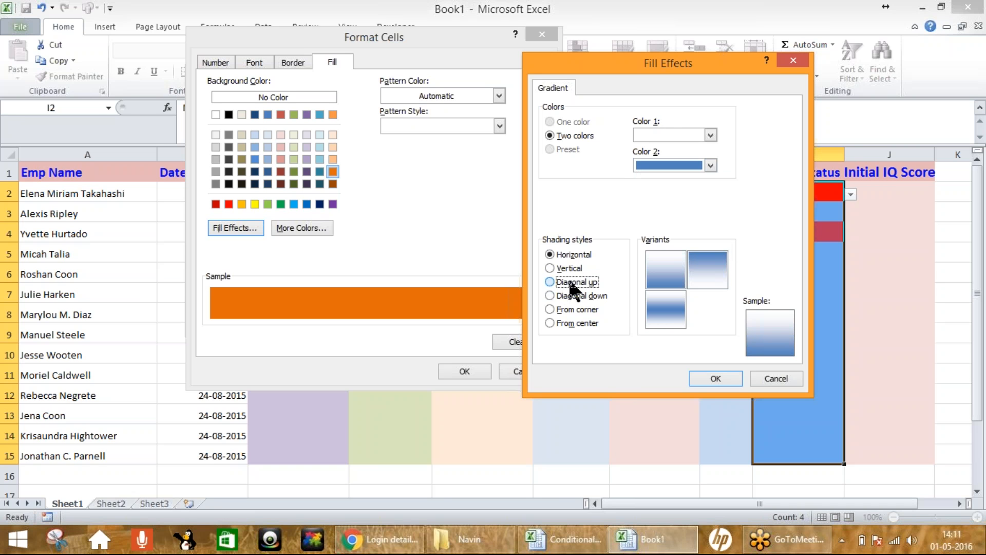
{"action": "left_click", "coordinate": [691, 133]}
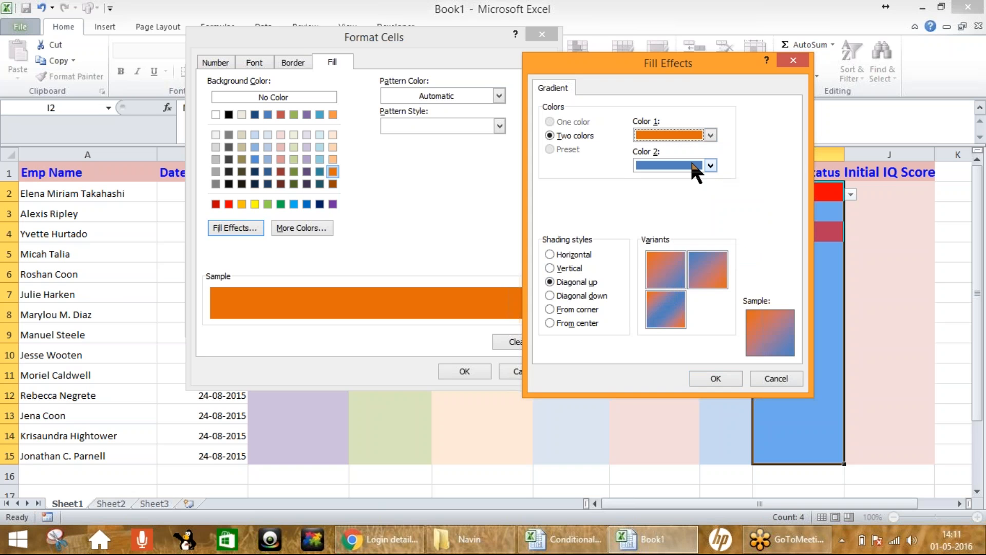
{"action": "left_click", "coordinate": [711, 165]}
{"action": "left_click", "coordinate": [750, 225]}
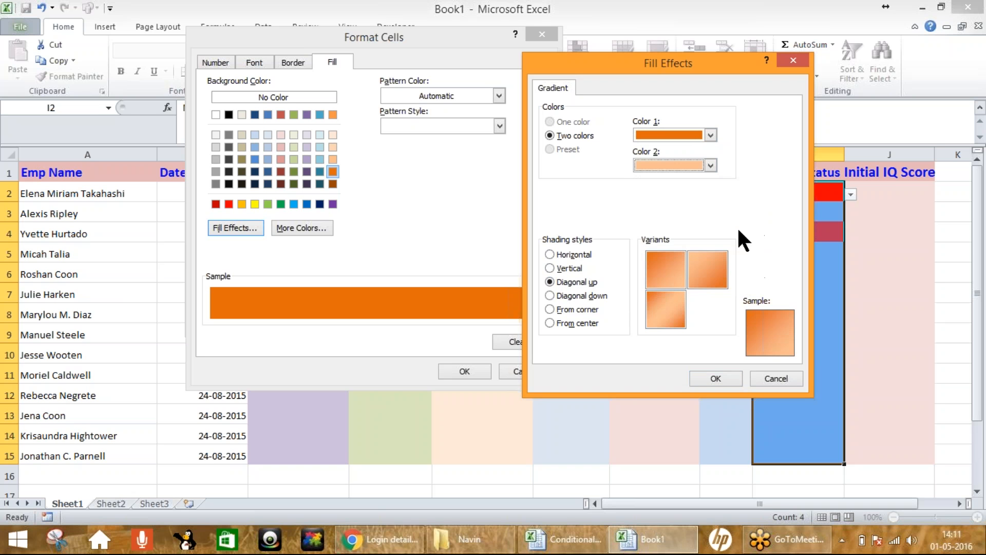
Step: Compare the gradient's shading styles, choose Diagonal down with the first variant, and accept the fill effect
{"action": "left_click", "coordinate": [564, 295]}
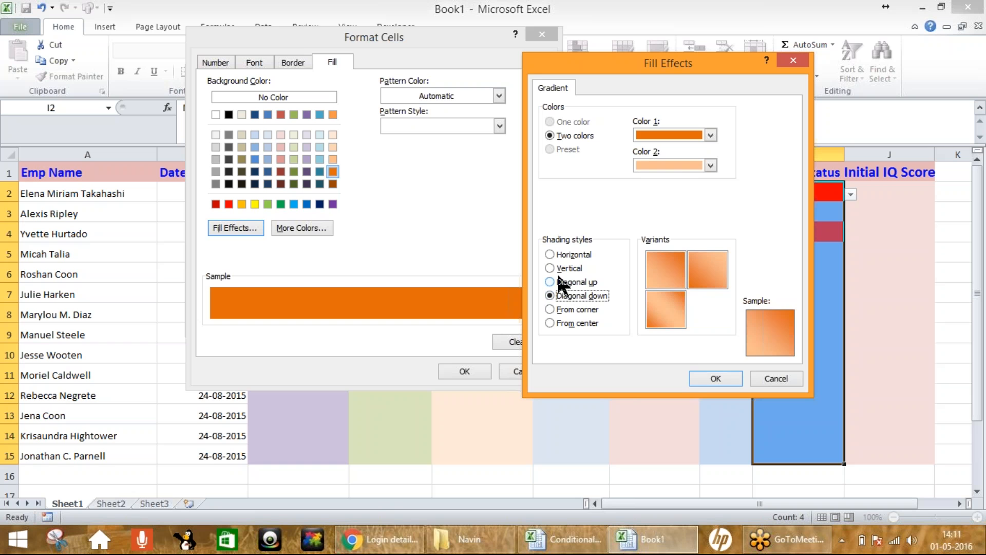
{"action": "left_click", "coordinate": [566, 270]}
{"action": "left_click", "coordinate": [559, 283]}
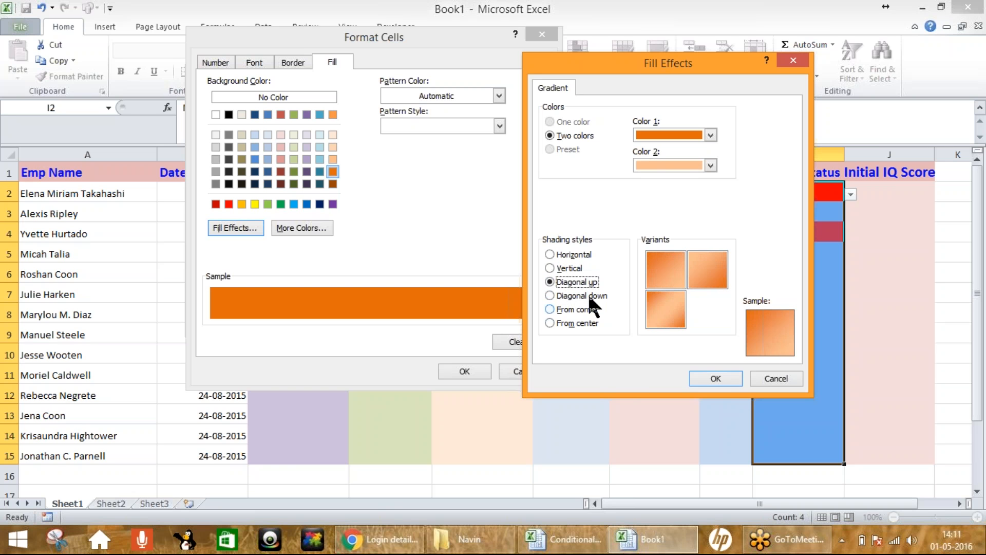
{"action": "left_click", "coordinate": [564, 296]}
{"action": "left_click", "coordinate": [570, 307]}
{"action": "left_click", "coordinate": [575, 294]}
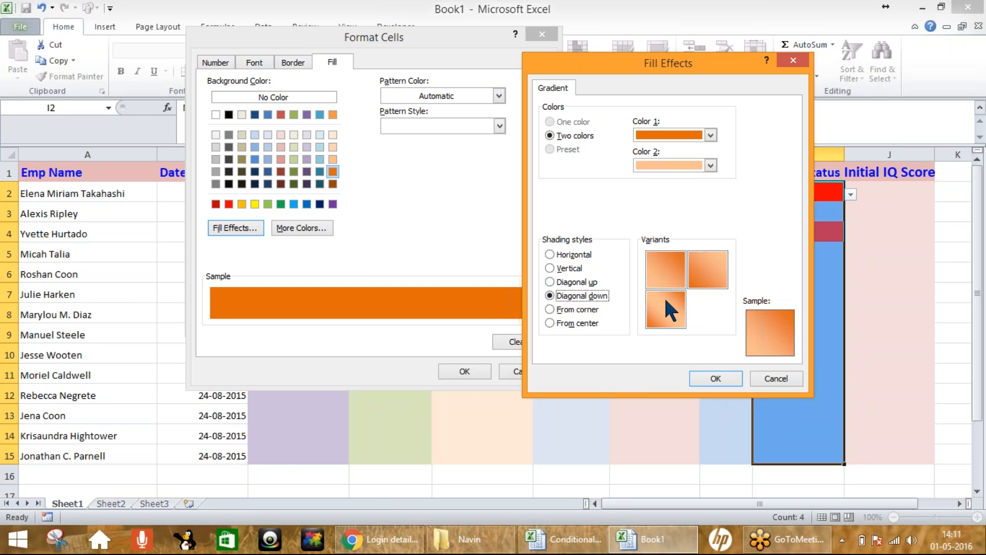
{"action": "left_click", "coordinate": [665, 277]}
{"action": "left_click", "coordinate": [711, 377]}
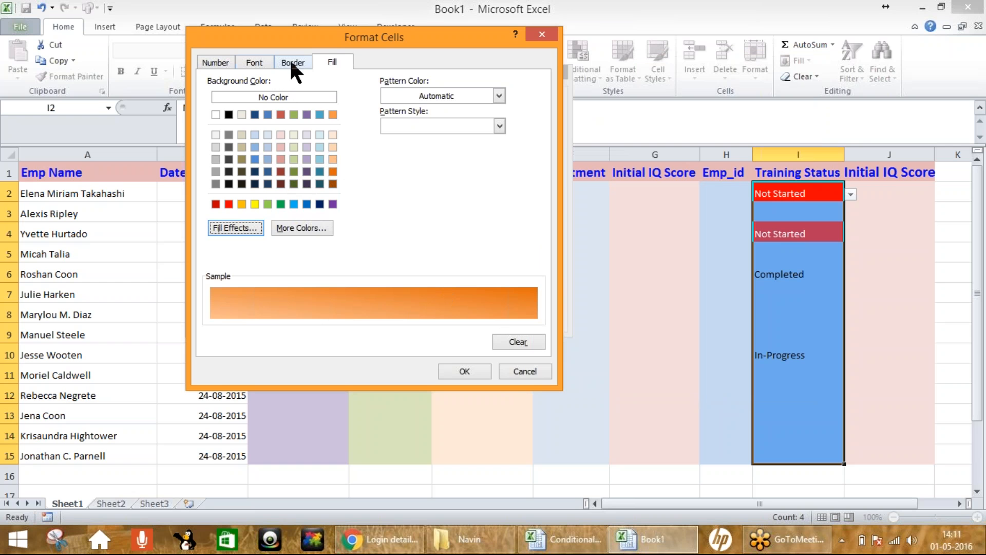
Step: Set the rule's font color to standard dark red and save the format and the rule
{"action": "left_click", "coordinate": [258, 61]}
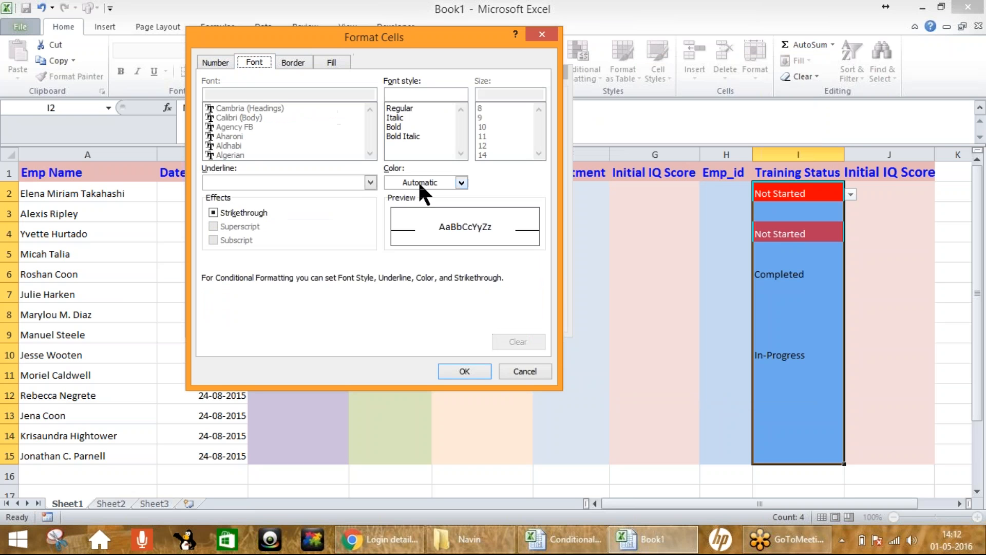
{"action": "left_click", "coordinate": [418, 182]}
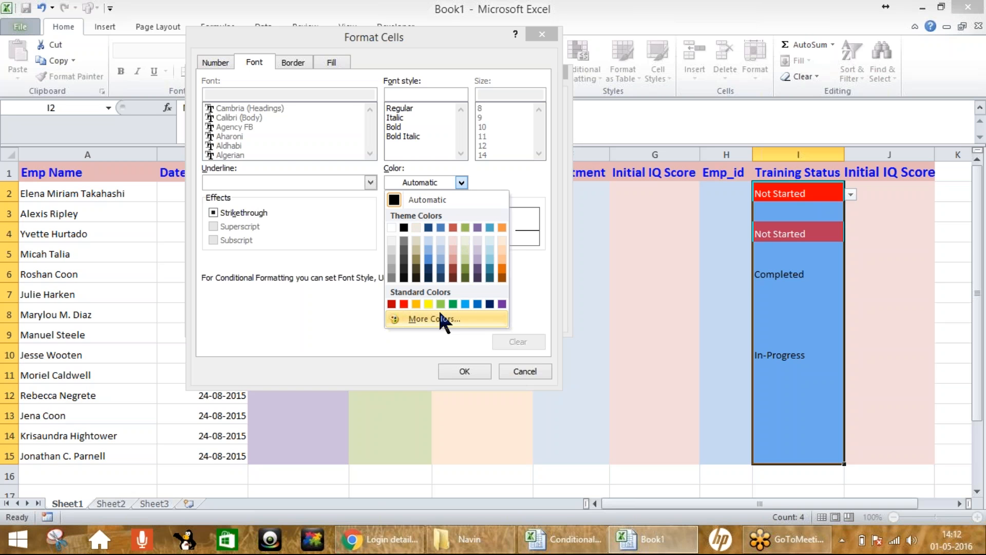
{"action": "left_click", "coordinate": [391, 304]}
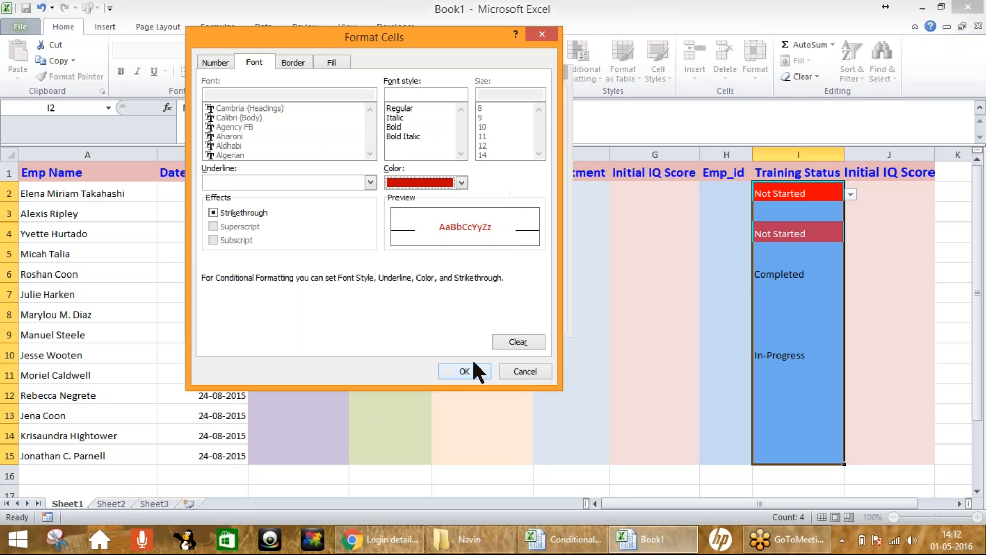
{"action": "left_click", "coordinate": [464, 370]}
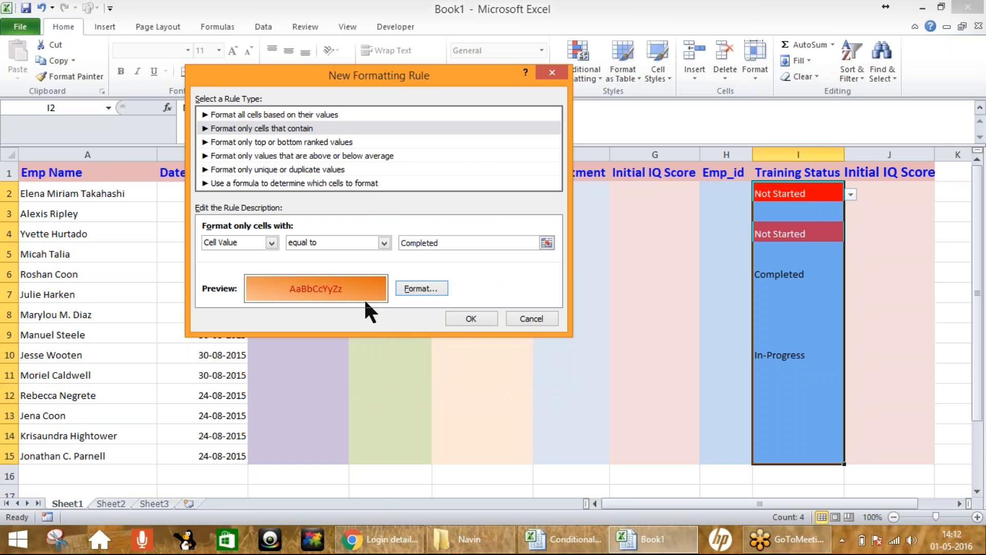
{"action": "left_click", "coordinate": [476, 316]}
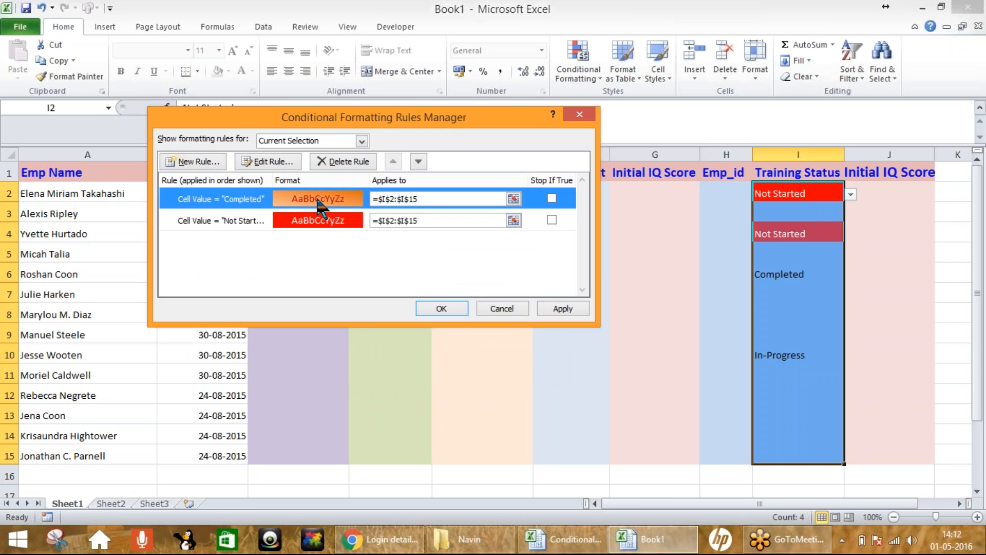
Step: Open the Completed rule for editing and review its fill, font and border settings without changing them
{"action": "left_click", "coordinate": [264, 159]}
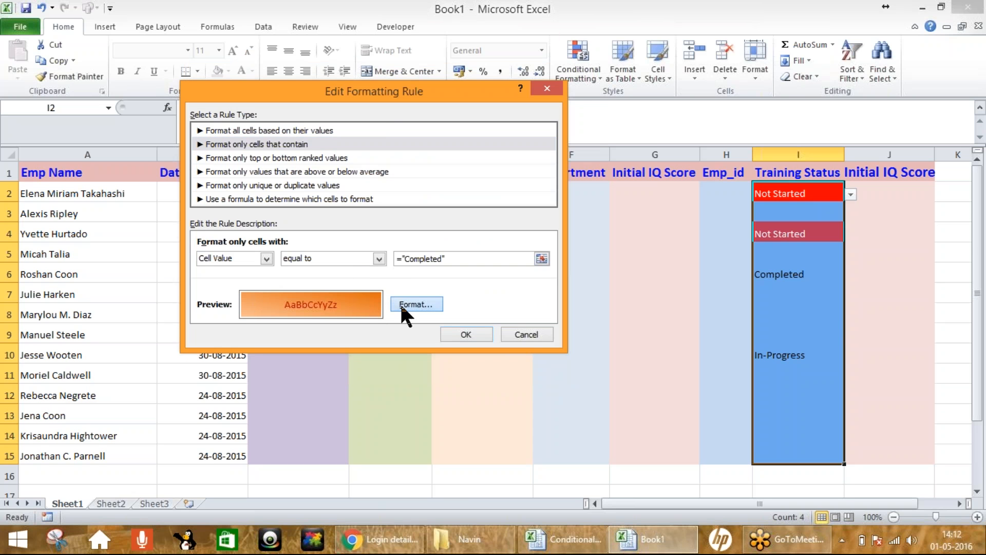
{"action": "left_click", "coordinate": [409, 304]}
{"action": "left_click", "coordinate": [340, 62]}
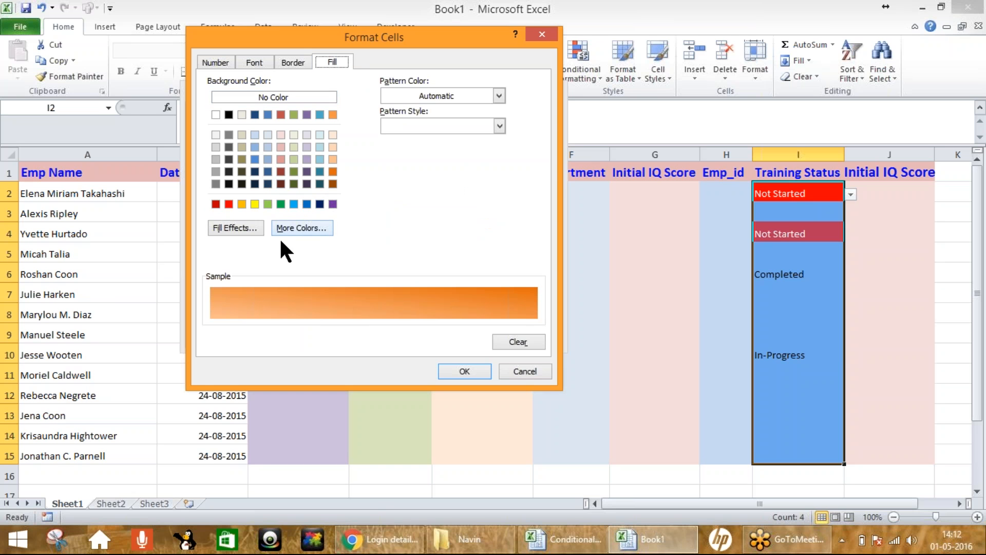
{"action": "left_click", "coordinate": [263, 60]}
{"action": "left_click", "coordinate": [291, 60]}
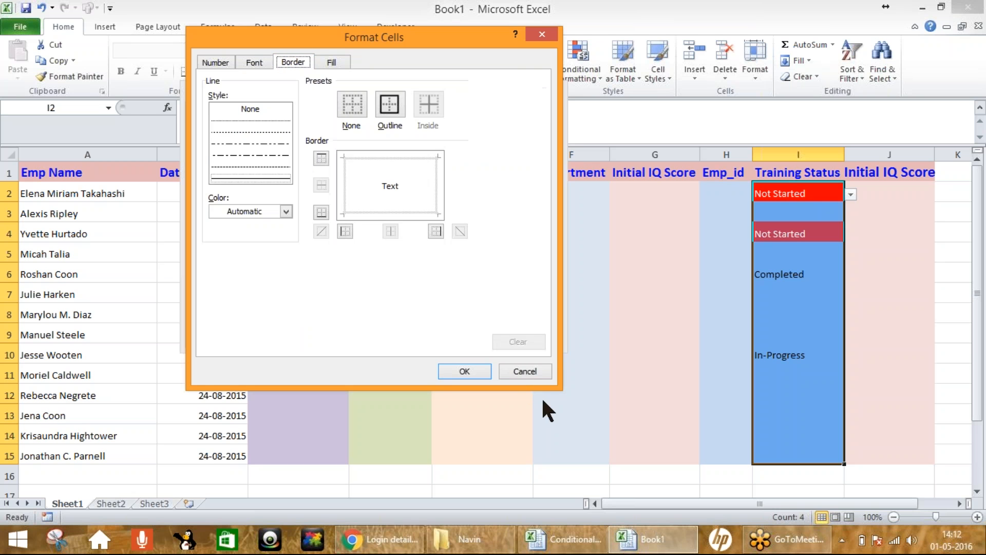
{"action": "left_click", "coordinate": [524, 370]}
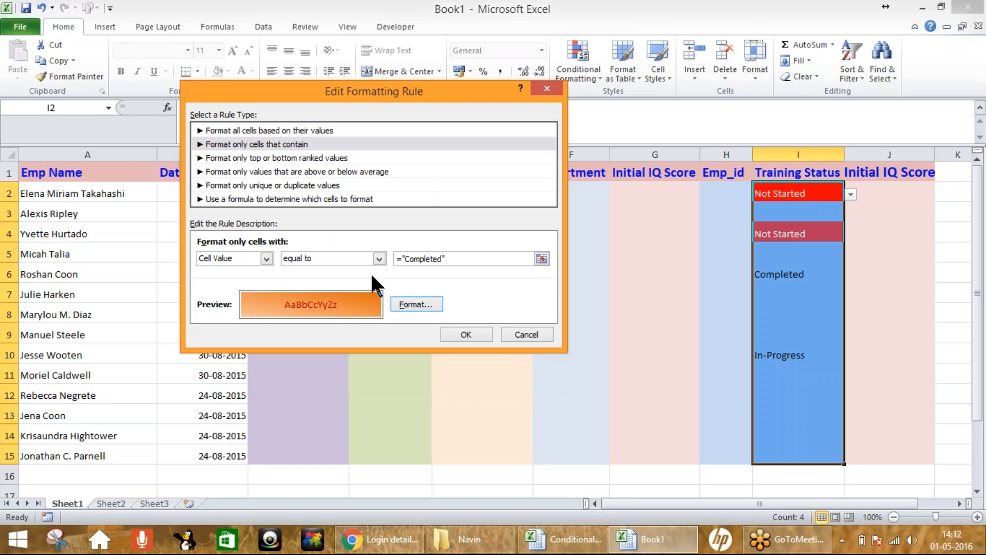
Step: Replace the rule's comparison value with In-Progress and save the edited rule
{"action": "left_click", "coordinate": [418, 258]}
{"action": "double_click", "coordinate": [429, 259]}
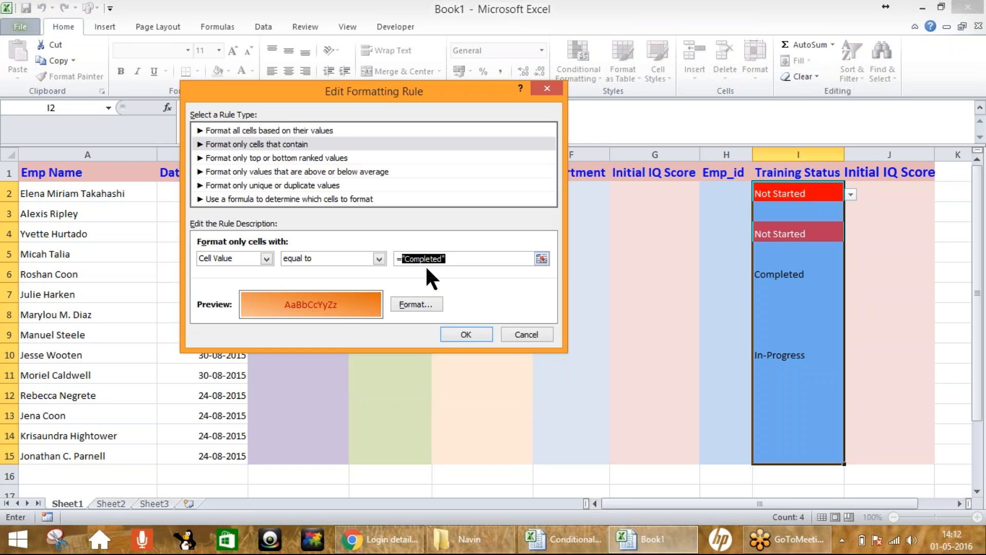
{"action": "left_click", "coordinate": [447, 258]}
{"action": "left_click_drag", "start_coordinate": [444, 261], "coordinate": [370, 259]}
{"action": "type", "text": "In-Progress"}
{"action": "left_click", "coordinate": [465, 334]}
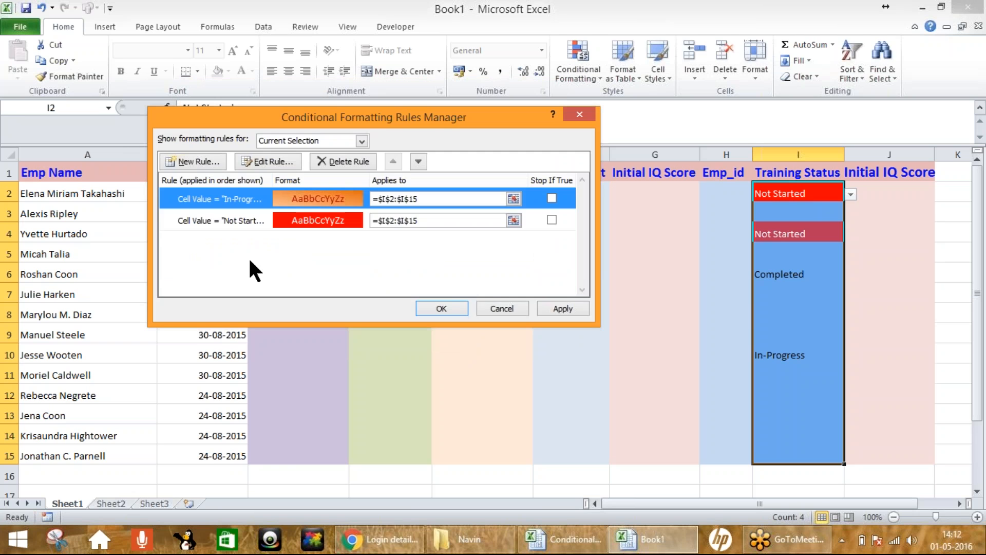
Step: Create a new rule that formats only cells whose value is equal to Completed
{"action": "left_click", "coordinate": [193, 159]}
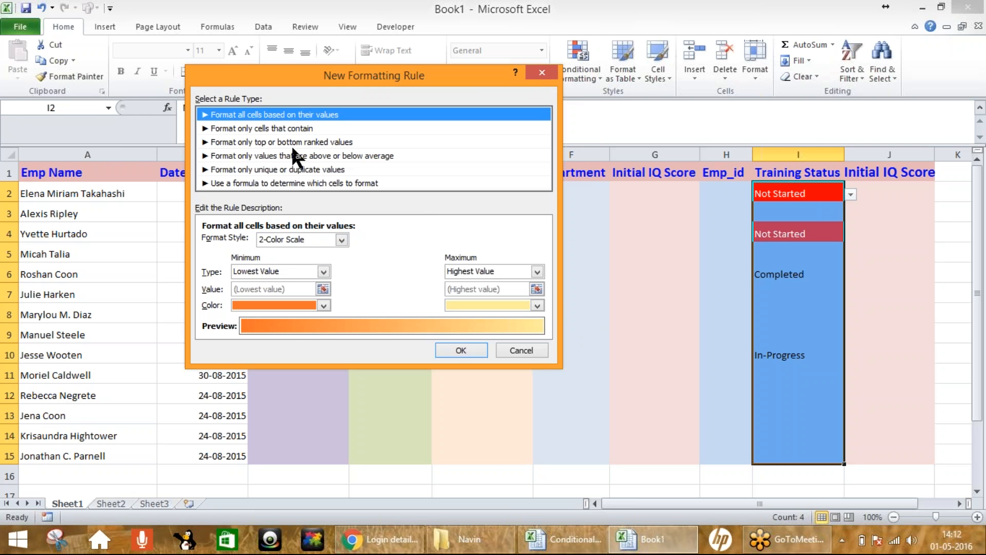
{"action": "left_click", "coordinate": [262, 128]}
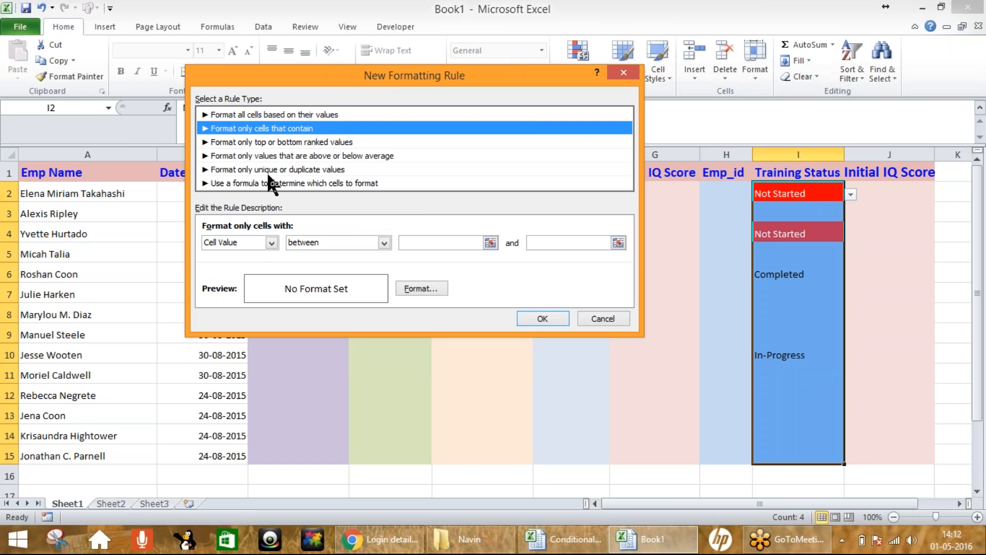
{"action": "left_click", "coordinate": [272, 242]}
{"action": "left_click", "coordinate": [321, 242]}
{"action": "left_click", "coordinate": [322, 242]}
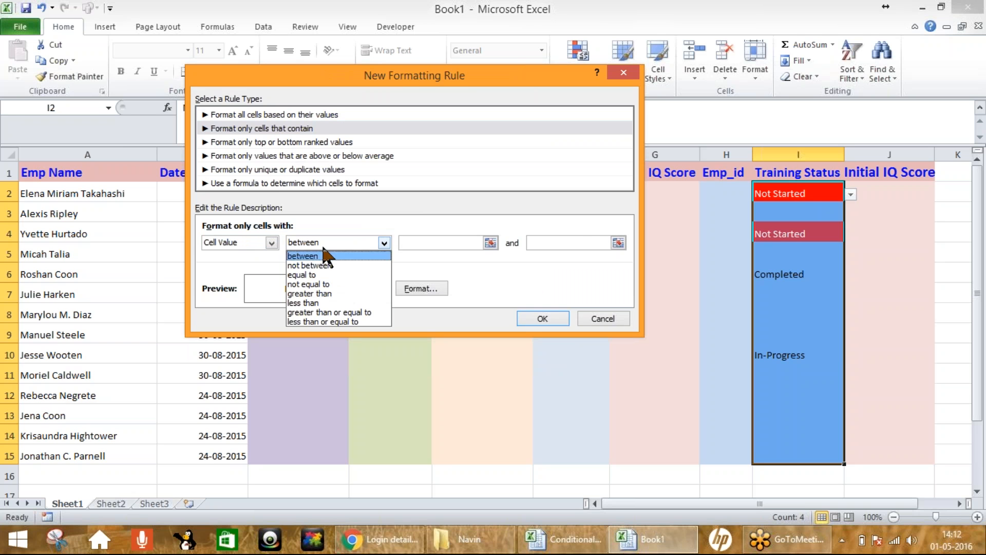
{"action": "left_click", "coordinate": [309, 276]}
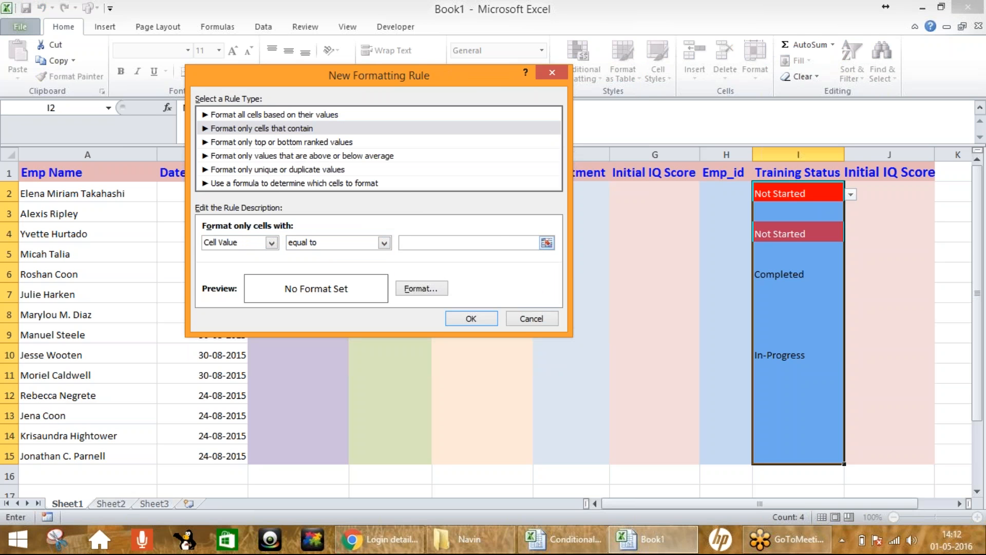
{"action": "type", "text": "Completed"}
Step: Set the Completed rule's fill background to standard light green
{"action": "left_click", "coordinate": [423, 288]}
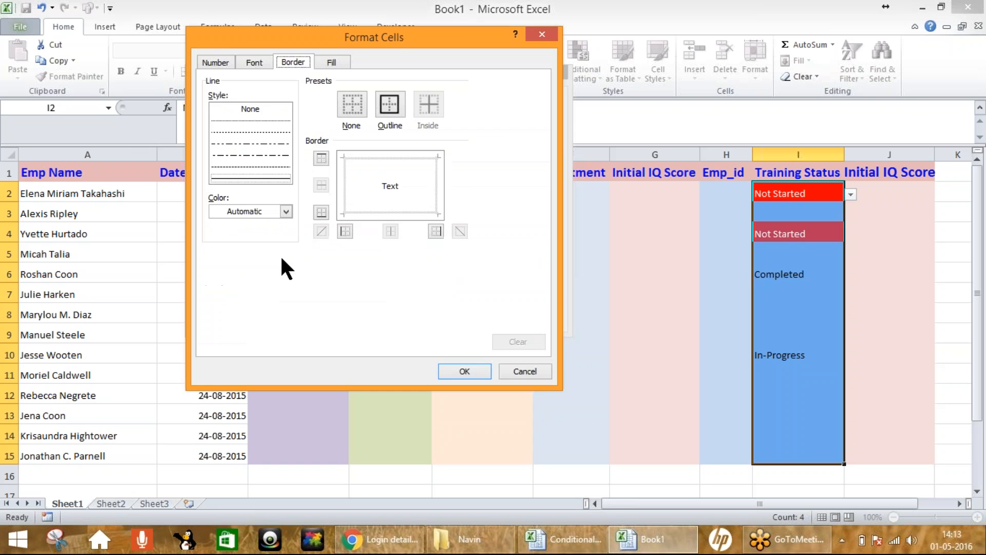
{"action": "left_click", "coordinate": [329, 66]}
{"action": "left_click", "coordinate": [268, 204]}
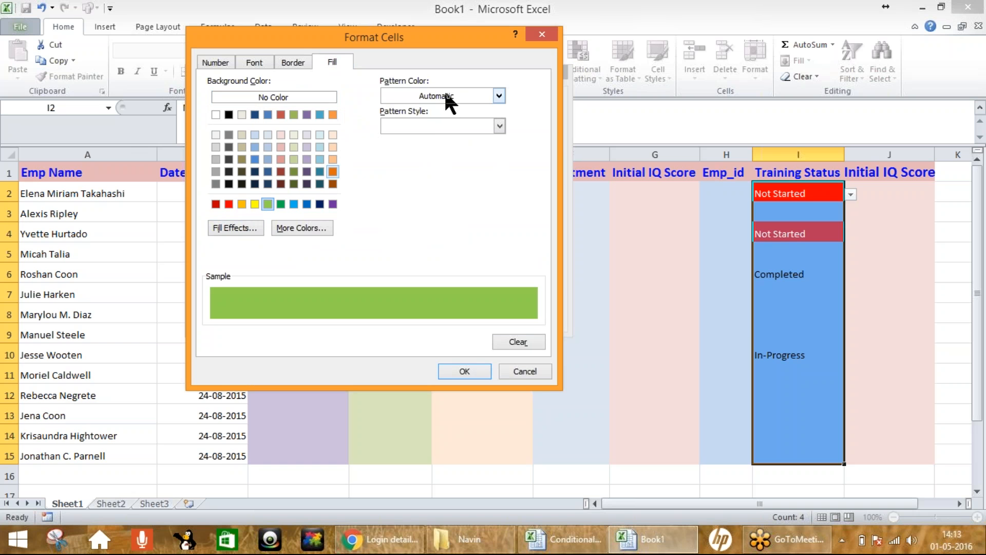
Step: Compare several dotted, crosshatched and diagonal pattern styles for the green fill, and choose the sparsest dotted pattern
{"action": "left_click", "coordinate": [425, 124]}
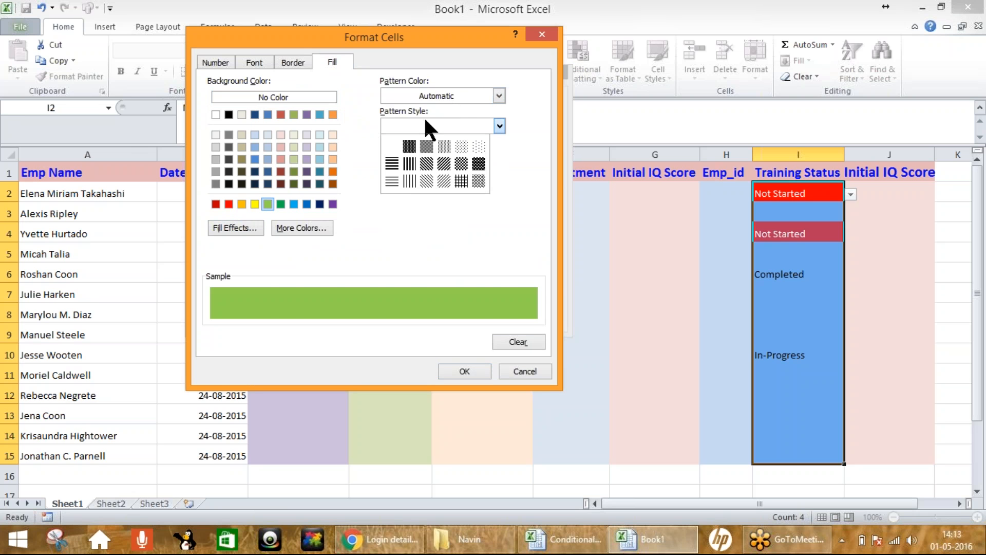
{"action": "left_click", "coordinate": [461, 147]}
{"action": "left_click", "coordinate": [472, 123]}
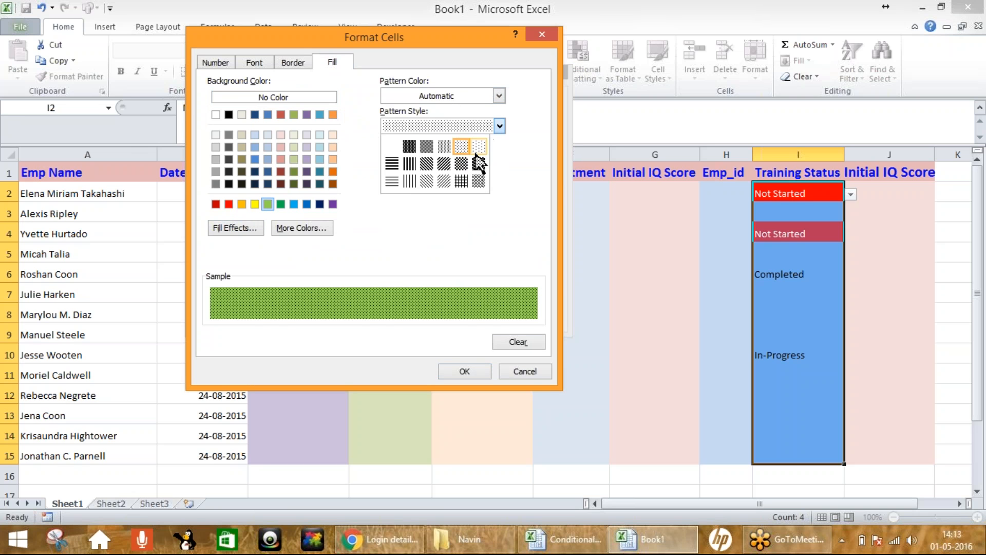
{"action": "left_click", "coordinate": [477, 148]}
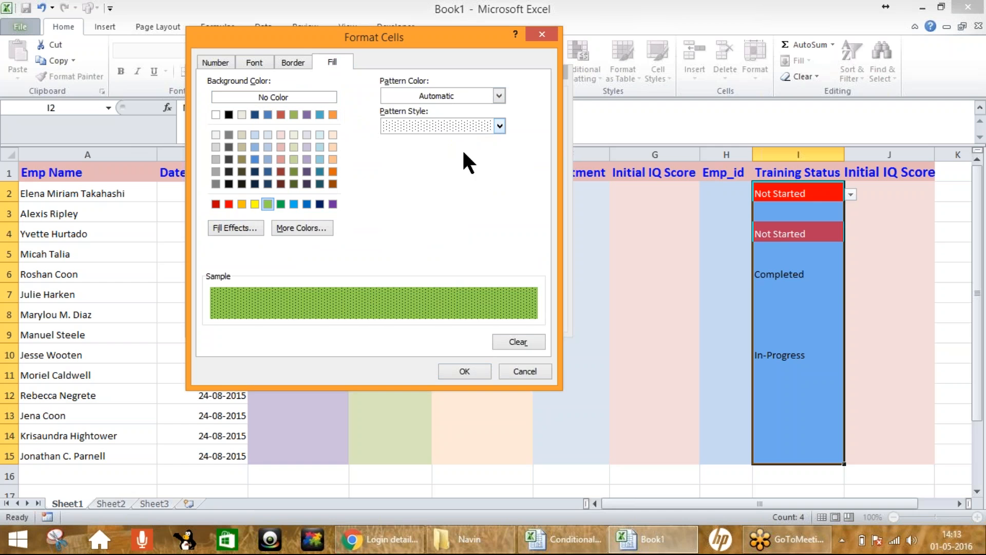
{"action": "left_click", "coordinate": [485, 125]}
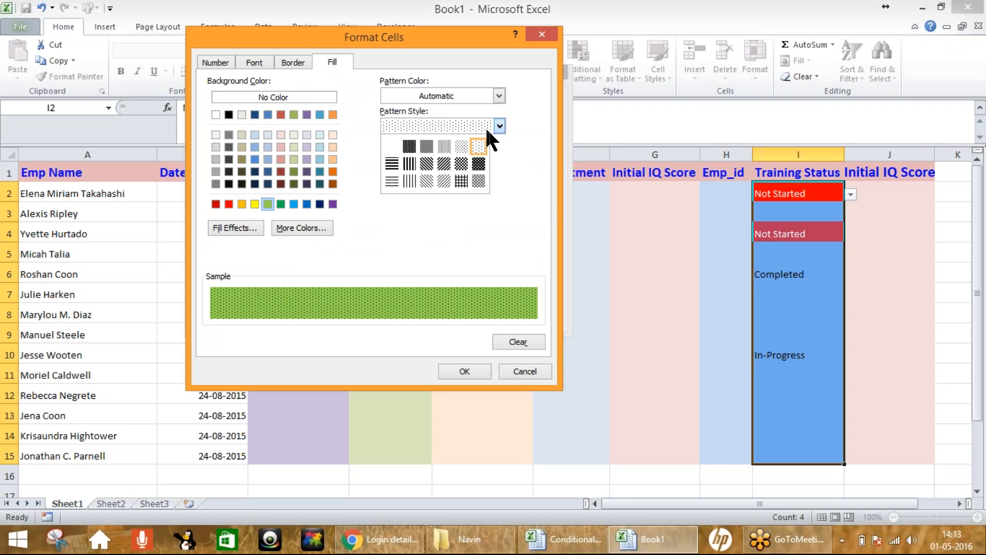
{"action": "left_click", "coordinate": [477, 180]}
{"action": "left_click", "coordinate": [450, 127]}
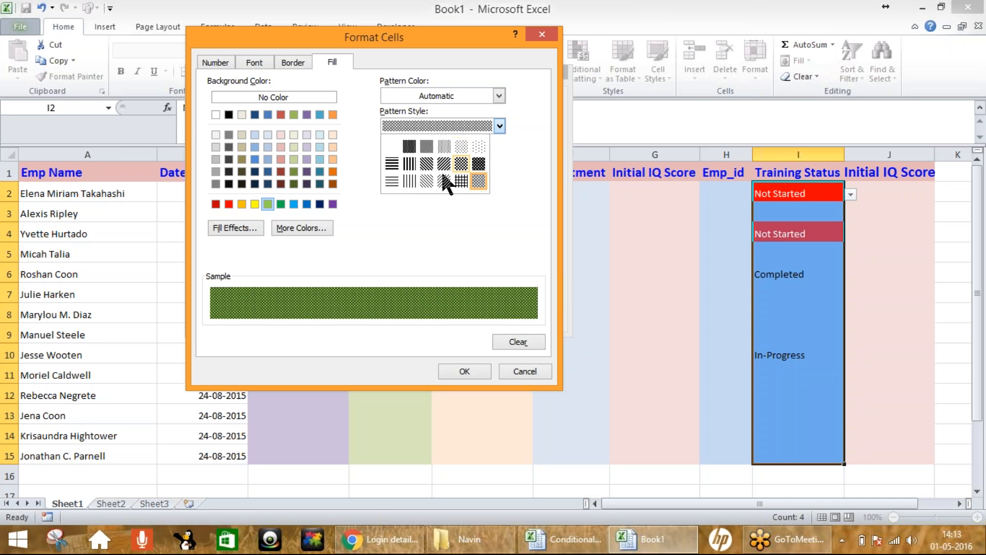
{"action": "left_click", "coordinate": [444, 180]}
{"action": "left_click", "coordinate": [465, 126]}
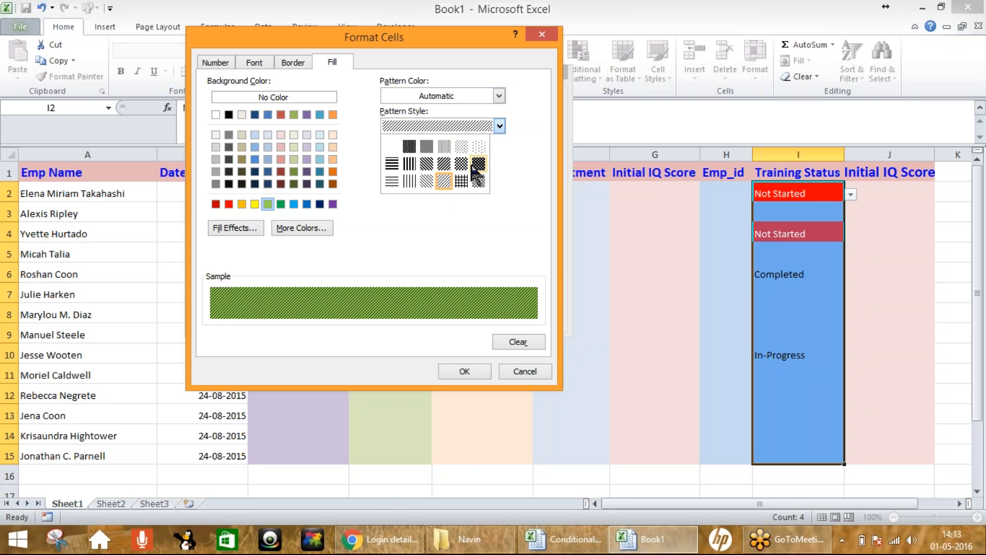
{"action": "left_click", "coordinate": [479, 146]}
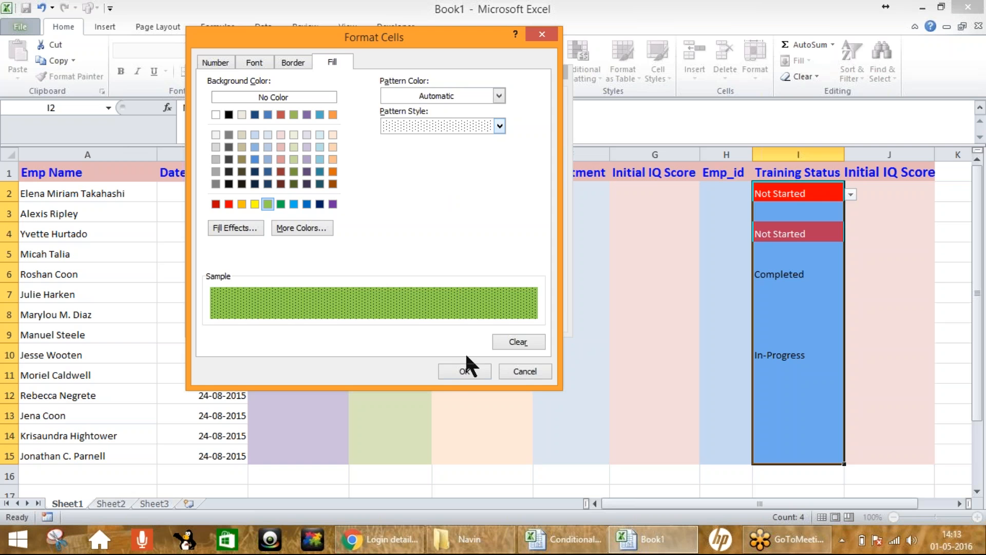
Step: Save the format and the Completed rule, and apply all rules to the Training Status cells
{"action": "left_click", "coordinate": [462, 370]}
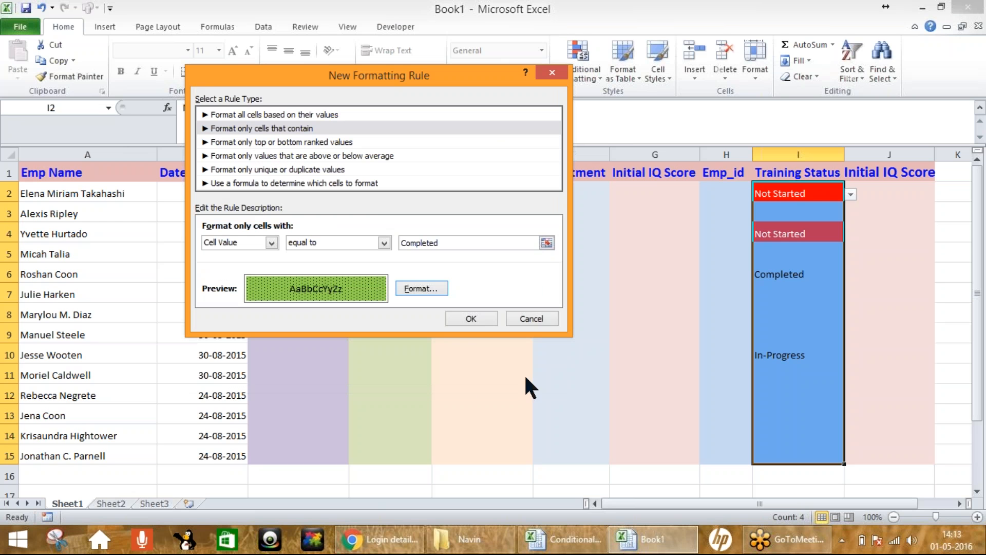
{"action": "left_click", "coordinate": [470, 315]}
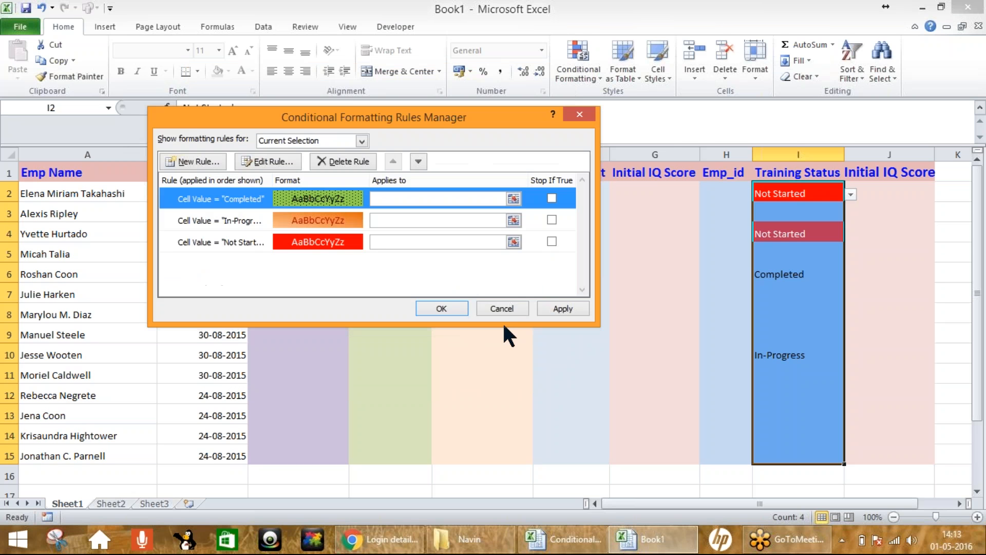
{"action": "left_click", "coordinate": [560, 311]}
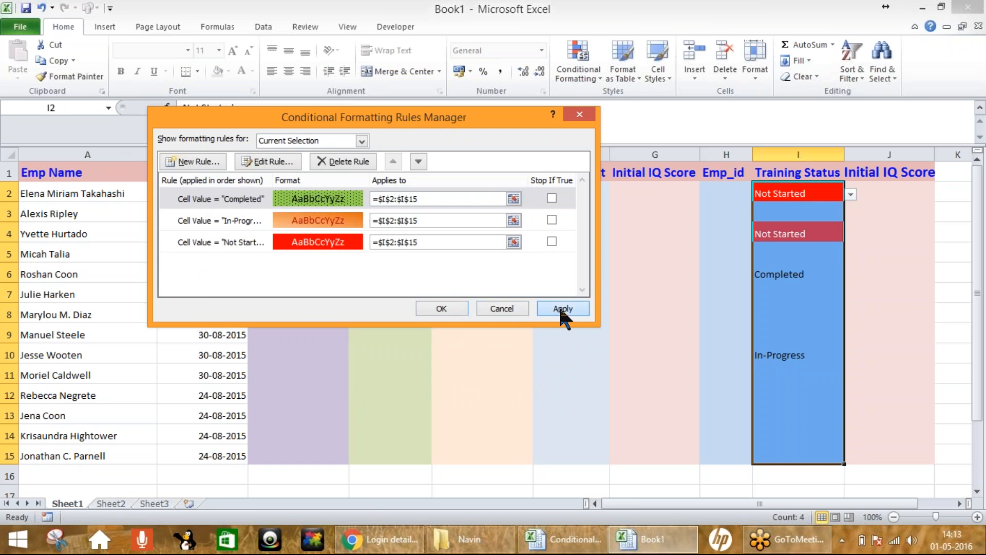
{"action": "left_click", "coordinate": [451, 308]}
Step: Test the rules in cell I7 by choosing the status Not Started, In-Progress and finally Completed
{"action": "left_click", "coordinate": [822, 320]}
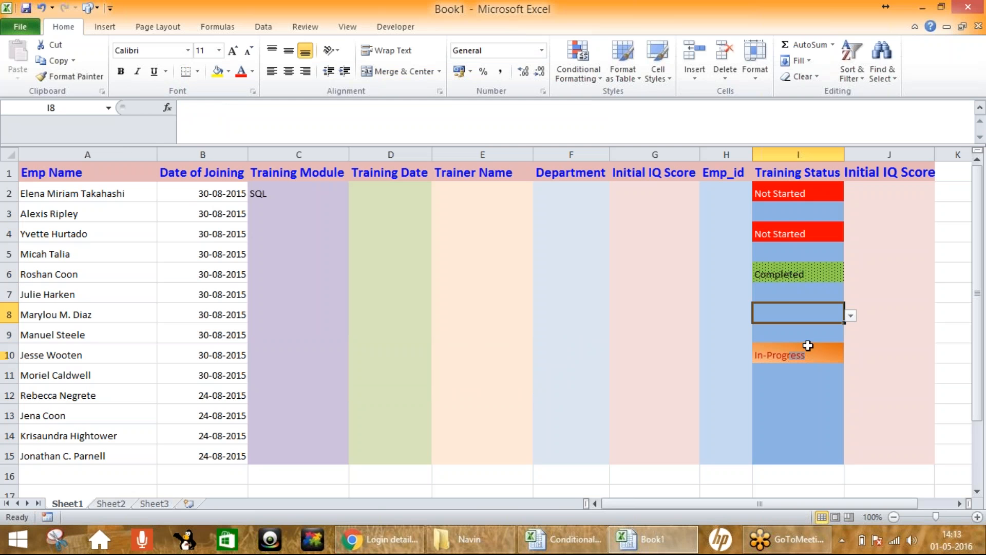
{"action": "left_click", "coordinate": [812, 293]}
{"action": "left_click", "coordinate": [807, 327]}
{"action": "left_click", "coordinate": [828, 298]}
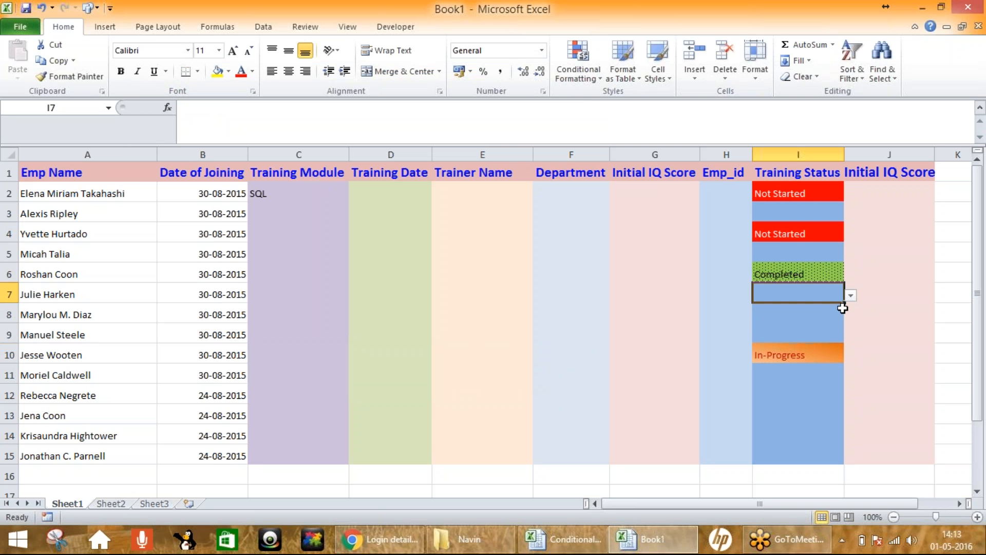
{"action": "left_click", "coordinate": [850, 295]}
{"action": "left_click", "coordinate": [789, 308]}
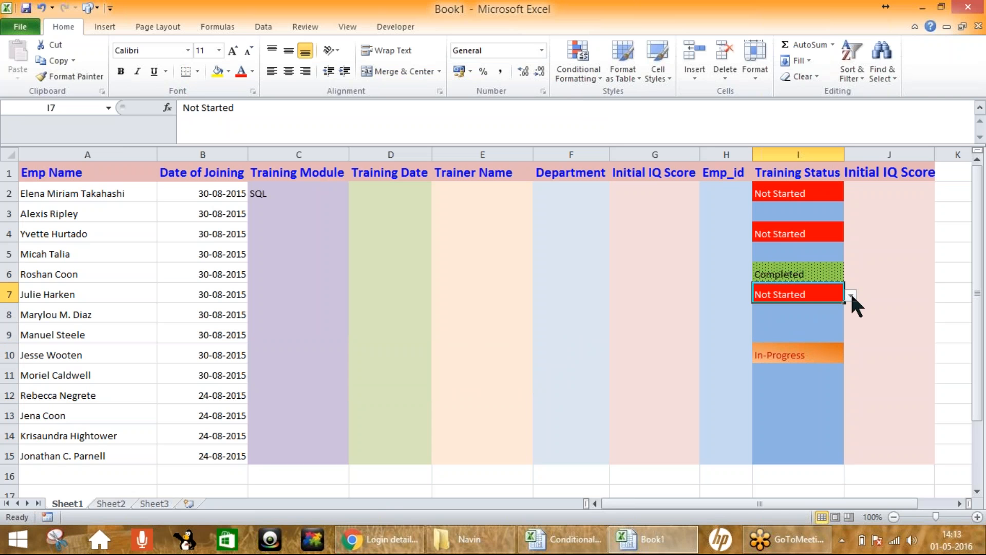
{"action": "left_click", "coordinate": [851, 295]}
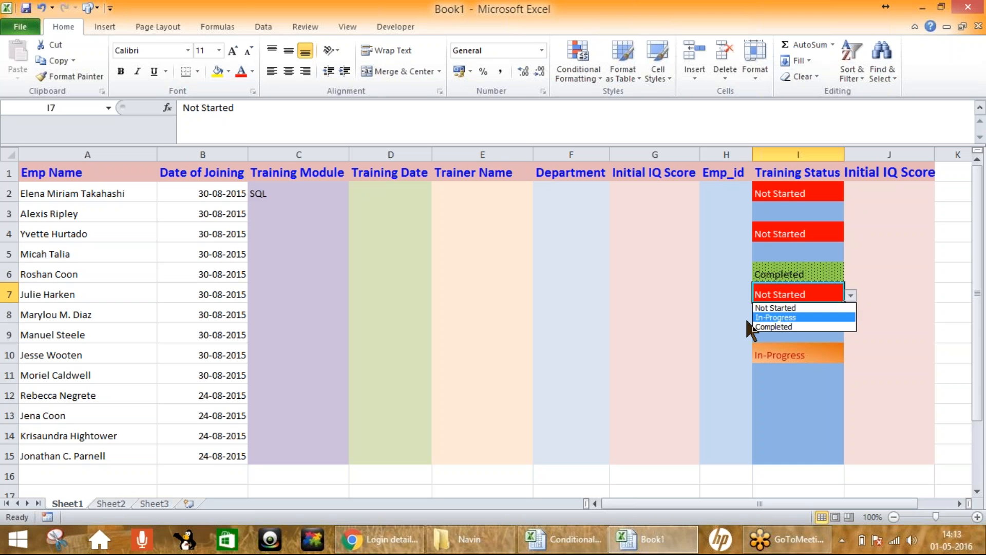
{"action": "left_click", "coordinate": [790, 317]}
{"action": "left_click", "coordinate": [850, 294]}
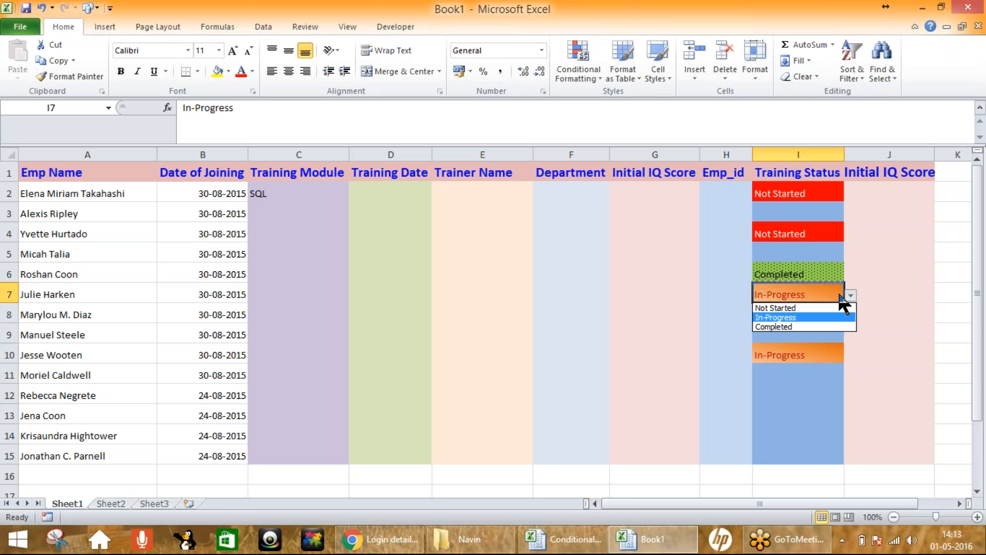
{"action": "left_click", "coordinate": [794, 327]}
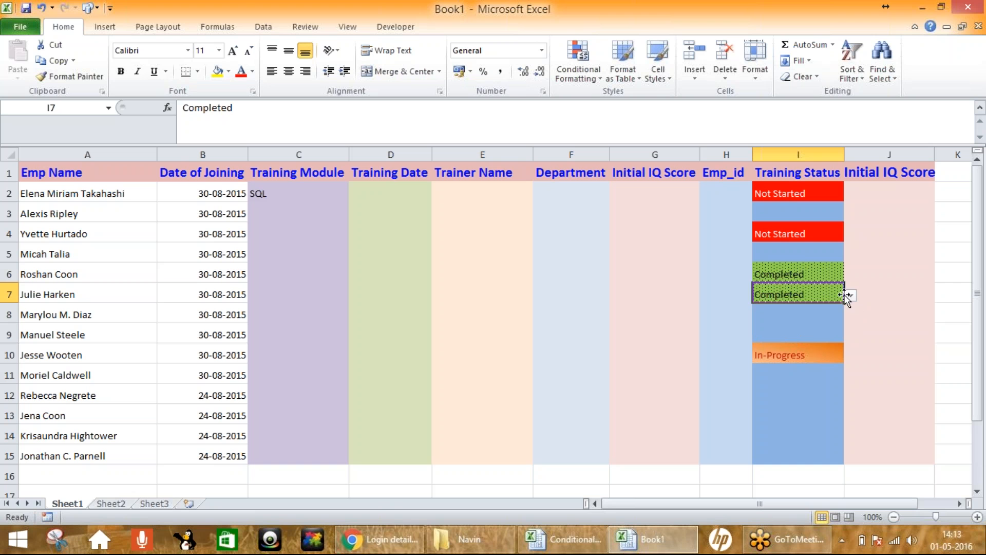
{"action": "key", "text": "Return"}
{"action": "left_click", "coordinate": [804, 258]}
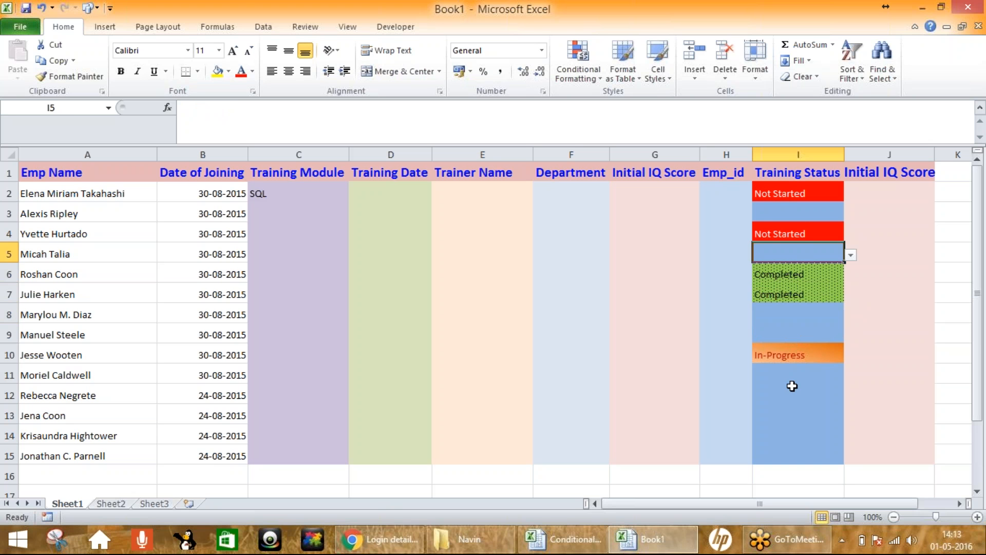
{"action": "left_click", "coordinate": [792, 387]}
{"action": "left_click_drag", "start_coordinate": [801, 194], "coordinate": [789, 357]}
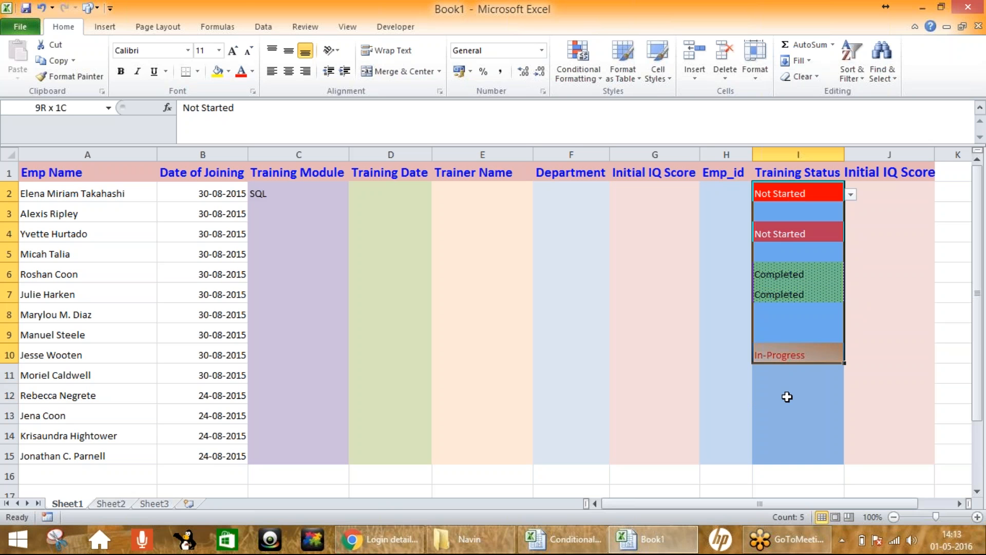
{"action": "left_click_drag", "start_coordinate": [787, 397], "coordinate": [787, 453]}
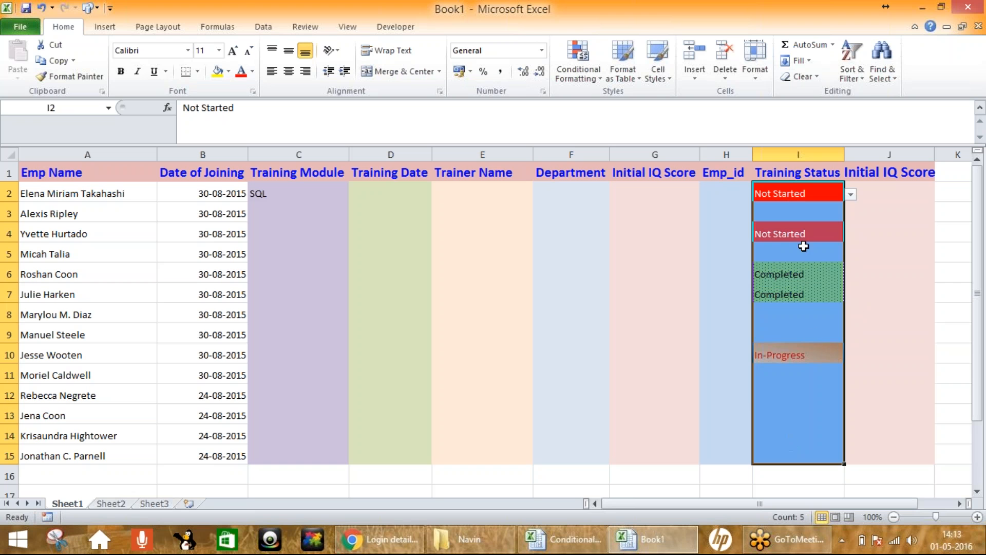
{"action": "left_click", "coordinate": [796, 195]}
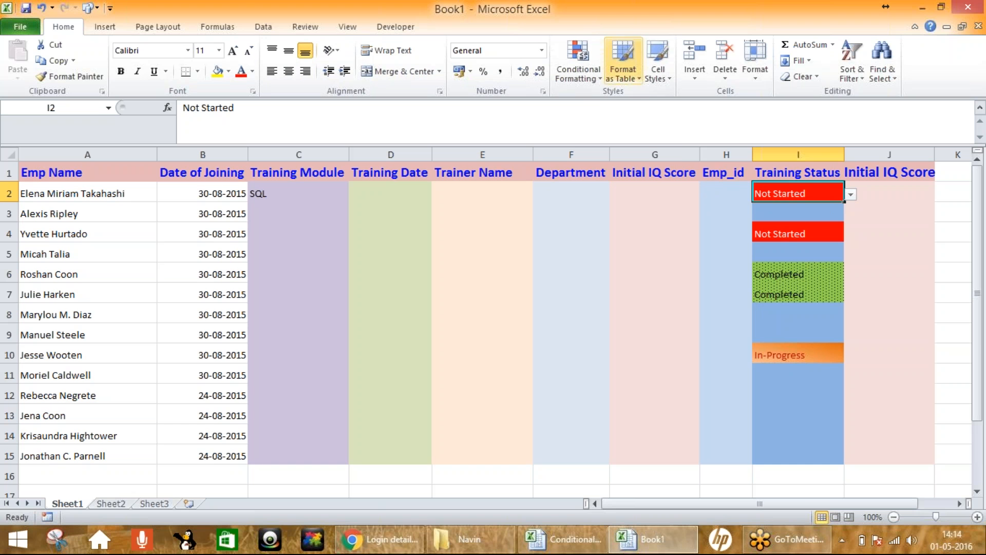
{"action": "left_click", "coordinate": [578, 74]}
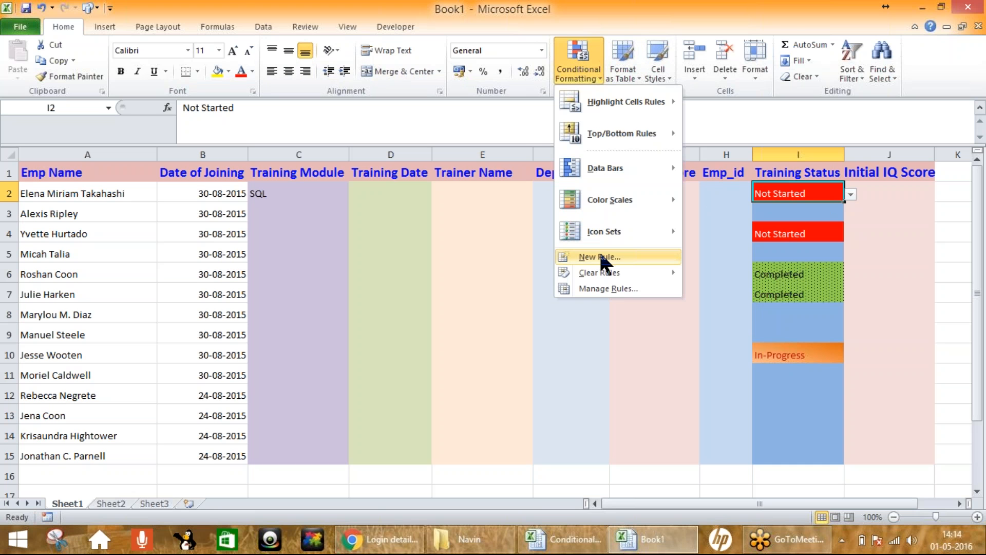
{"action": "left_click", "coordinate": [572, 10]}
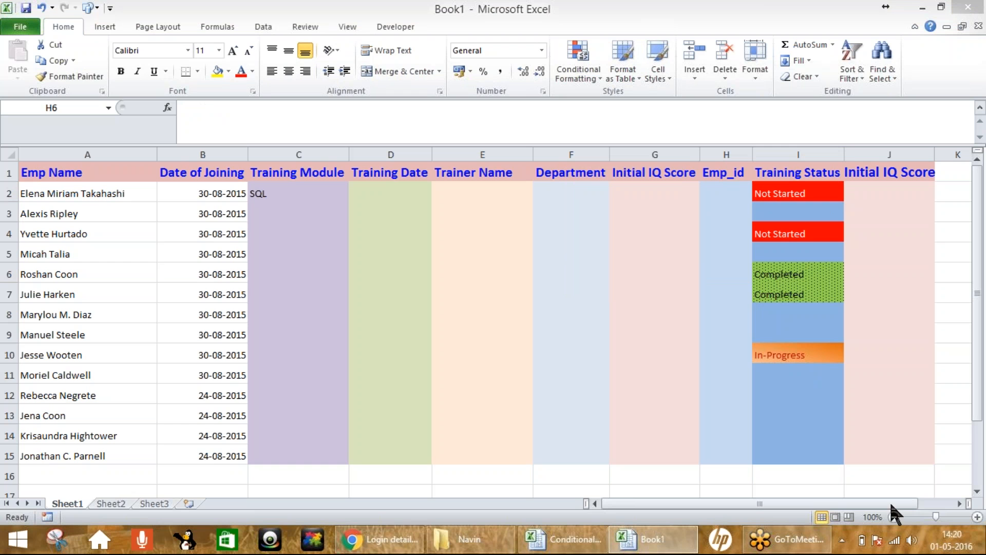
{"action": "left_click", "coordinate": [614, 279]}
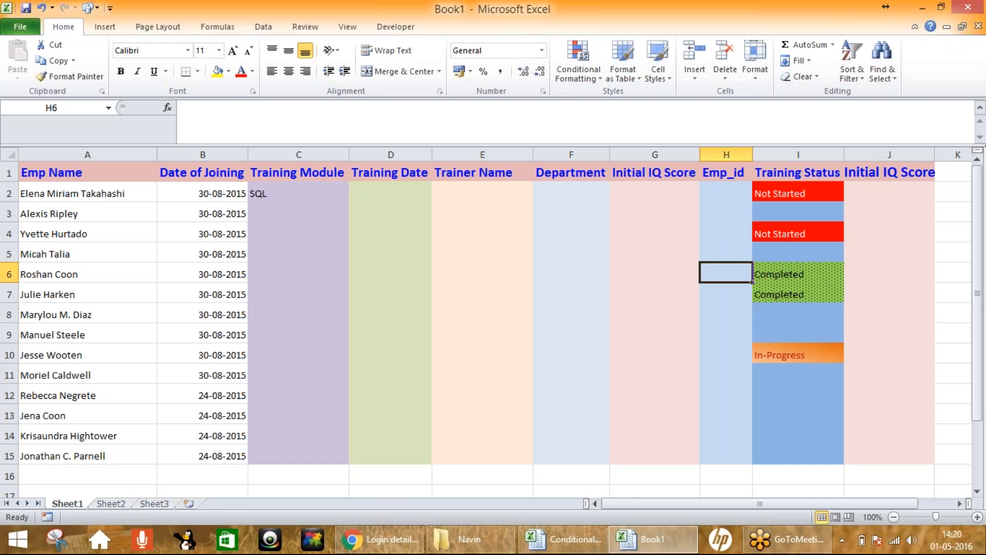
{"action": "left_click", "coordinate": [724, 211]}
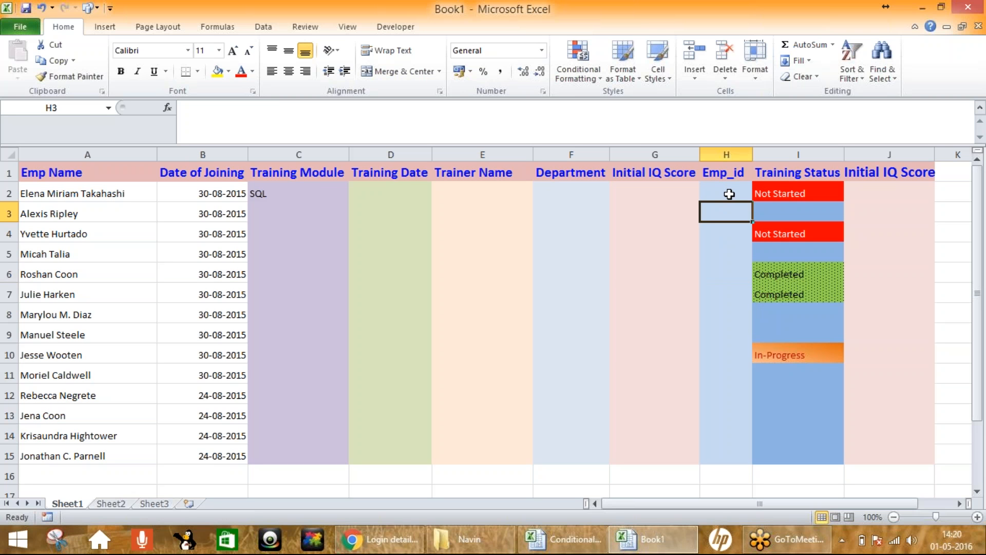
{"action": "left_click", "coordinate": [725, 265]}
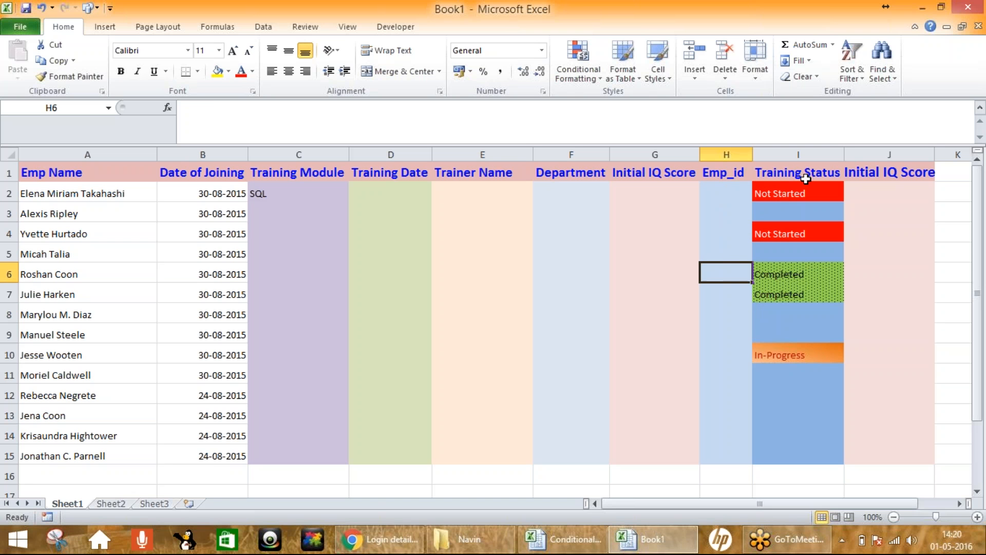
{"action": "left_click", "coordinate": [726, 154]}
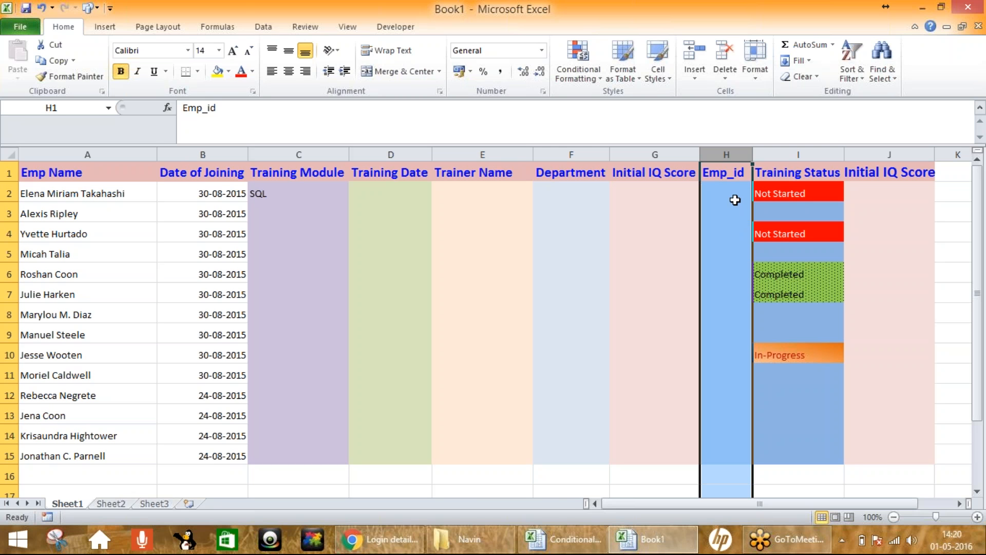
{"action": "left_click", "coordinate": [743, 194]}
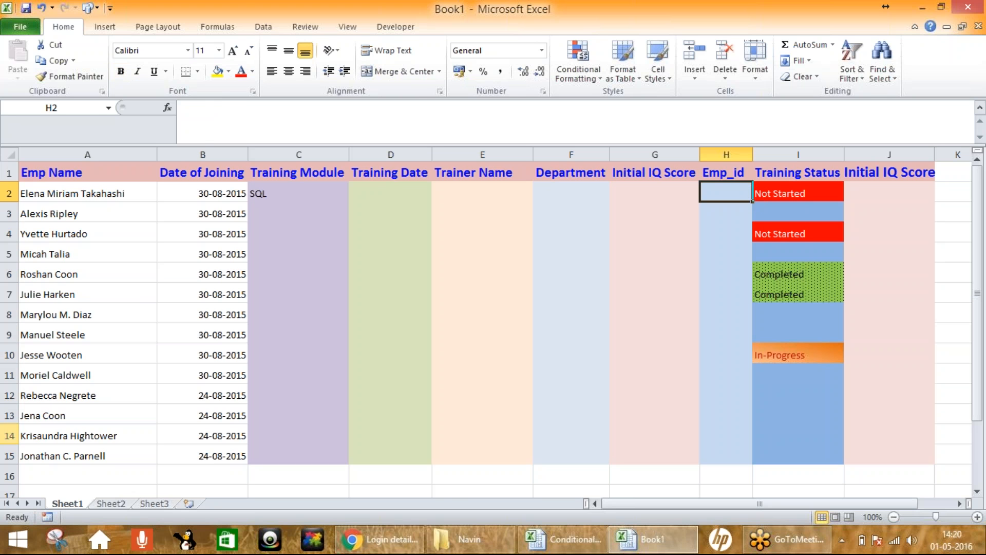
{"action": "left_click", "coordinate": [9, 456]}
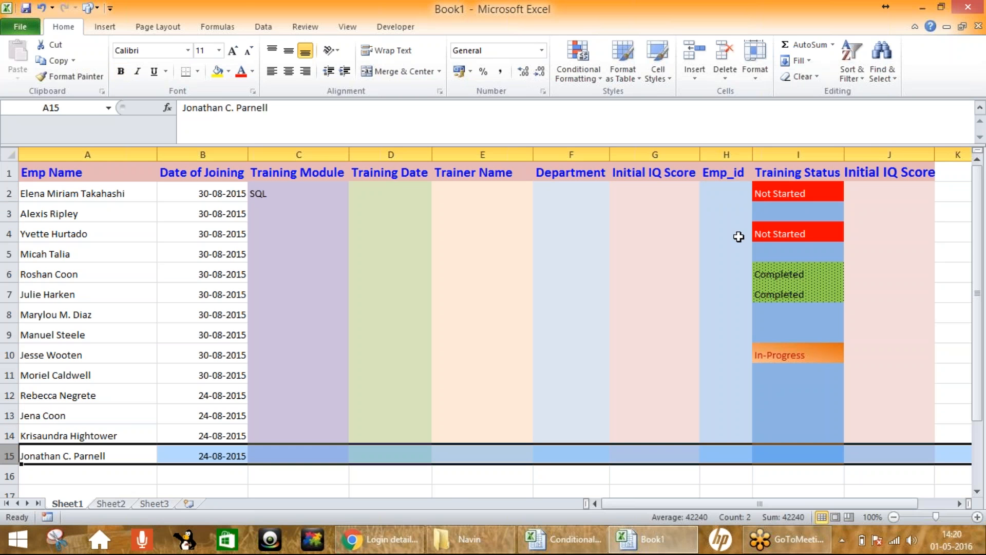
{"action": "left_click", "coordinate": [732, 193]}
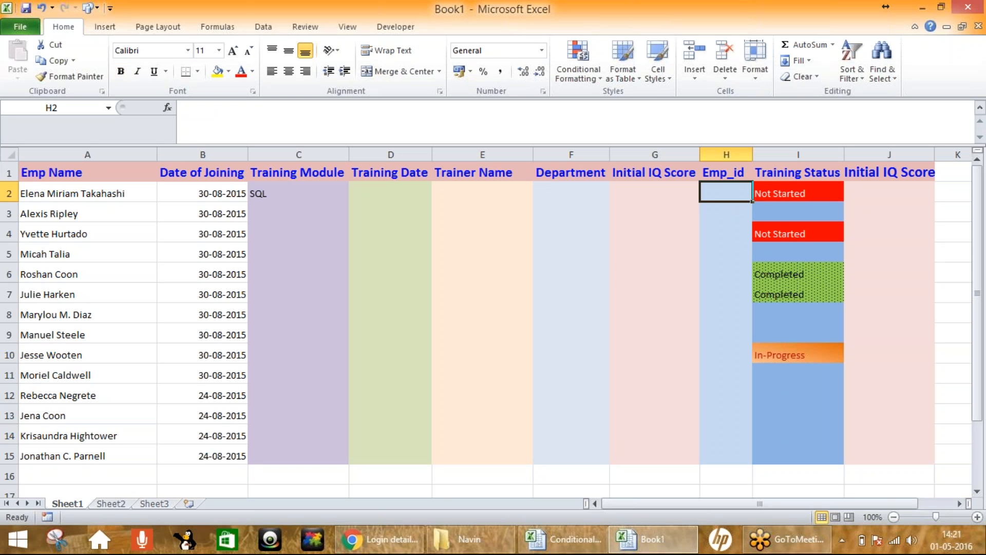
Step: Enter the same five-digit employee ID in cells H3 and H14 of the Emp_id column
{"action": "left_click", "coordinate": [730, 219]}
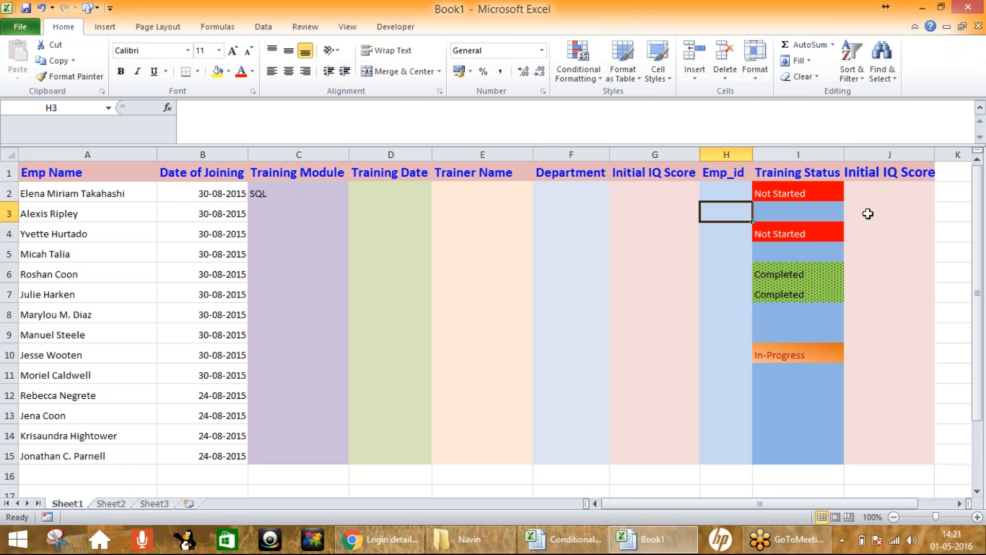
{"action": "type", "text": "12345"}
{"action": "key", "text": "Return"}
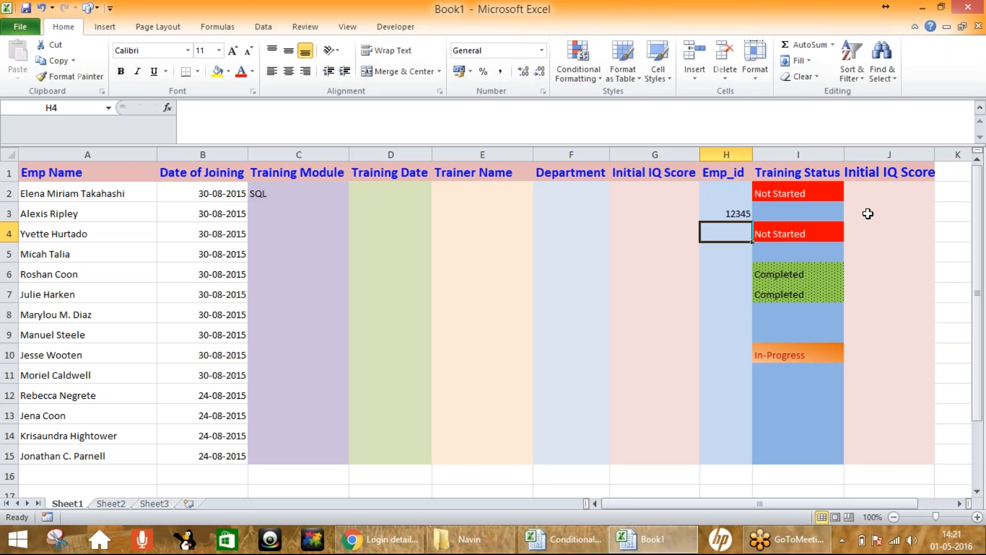
{"action": "scroll", "coordinate": [887, 216], "scroll_direction": "down", "scroll_amount": 1}
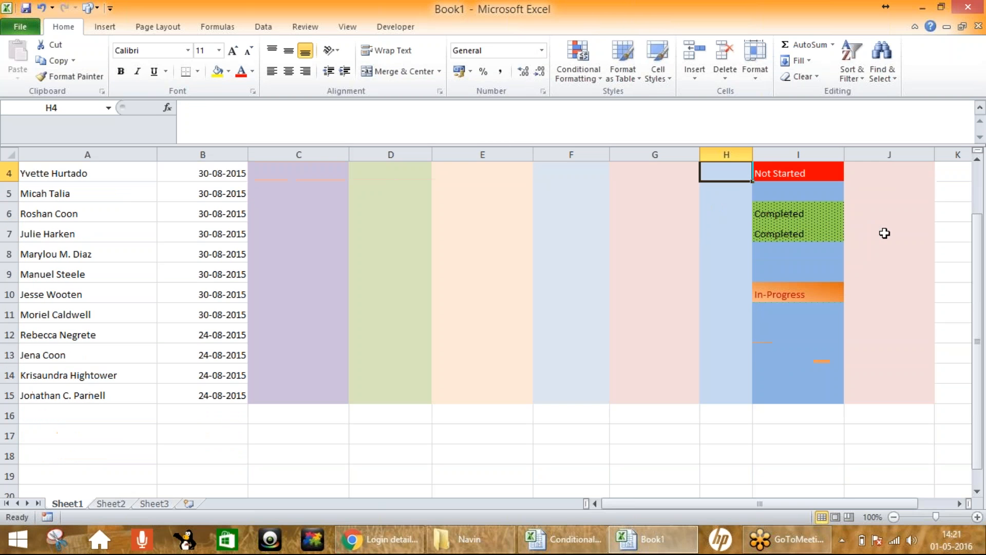
{"action": "left_click", "coordinate": [741, 365]}
{"action": "type", "text": "12345"}
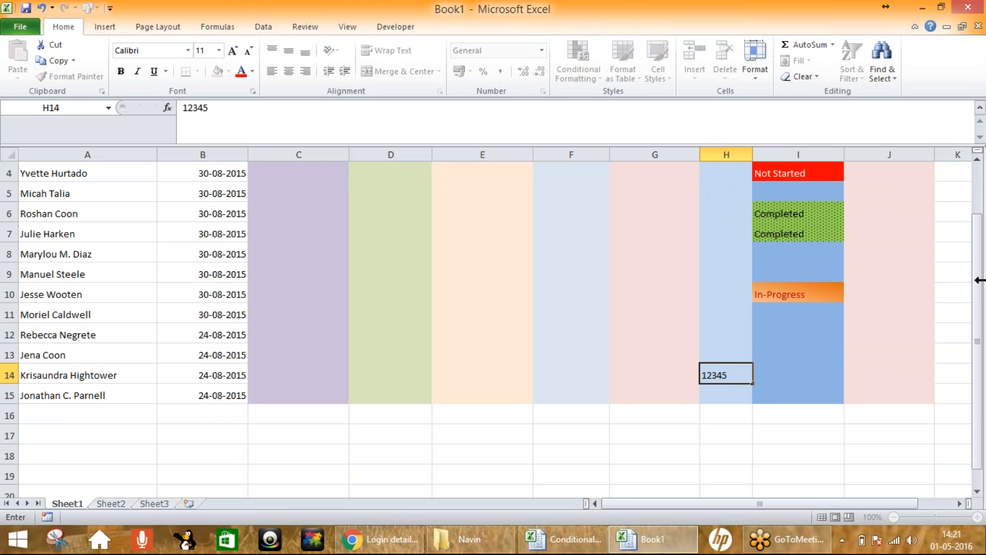
{"action": "key", "text": "Return"}
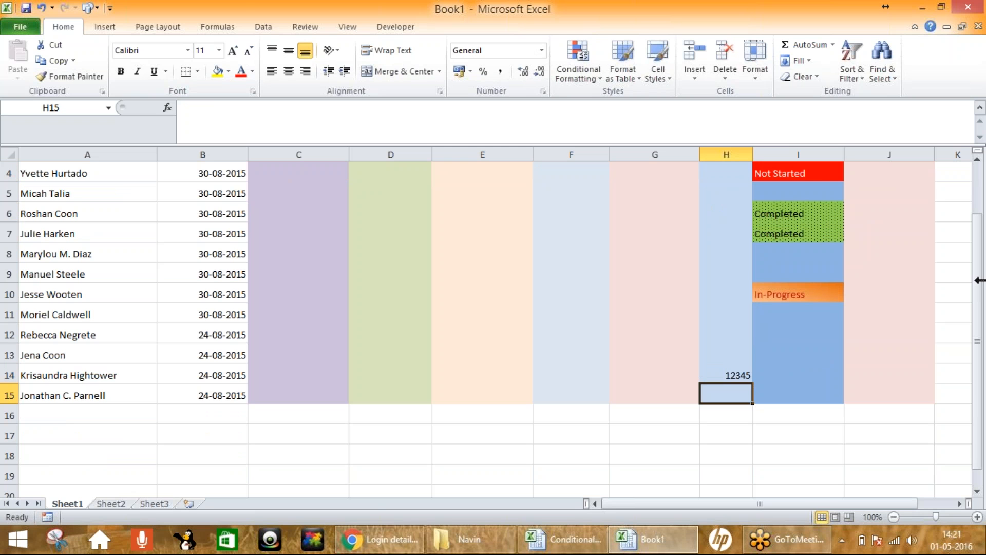
Step: Select the entire Emp_id column
{"action": "left_click", "coordinate": [732, 377]}
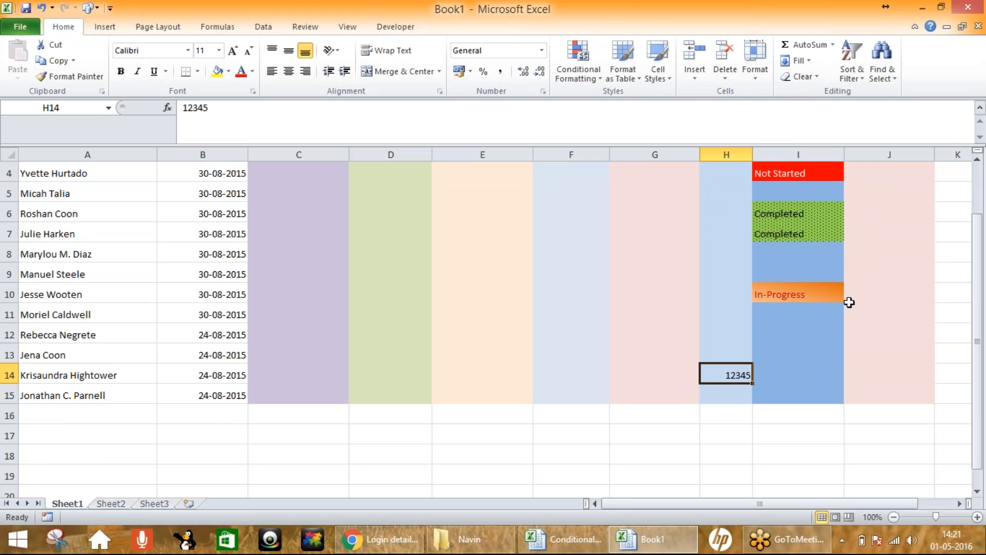
{"action": "scroll", "coordinate": [849, 302], "scroll_direction": "up", "scroll_amount": 1}
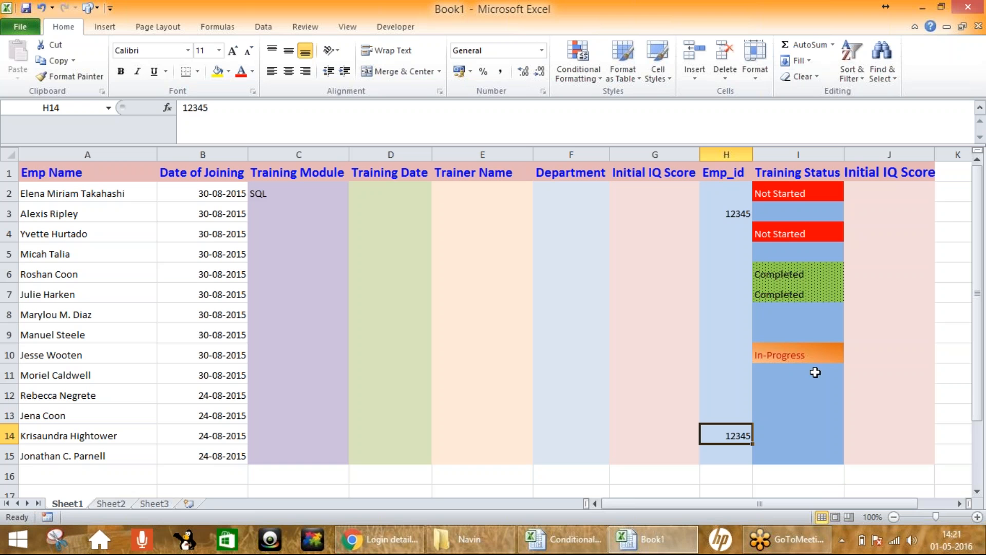
{"action": "left_click", "coordinate": [724, 150]}
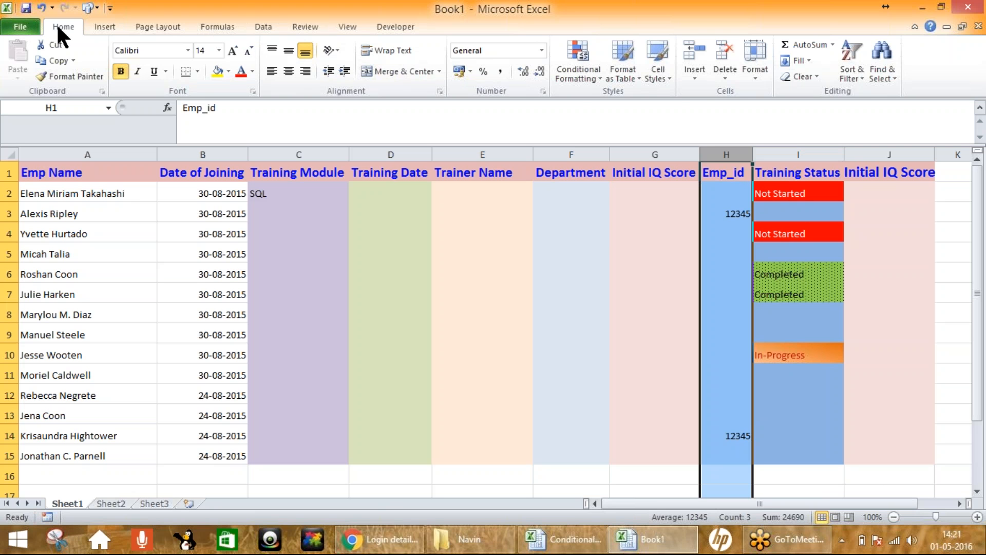
{"action": "left_click", "coordinate": [575, 72]}
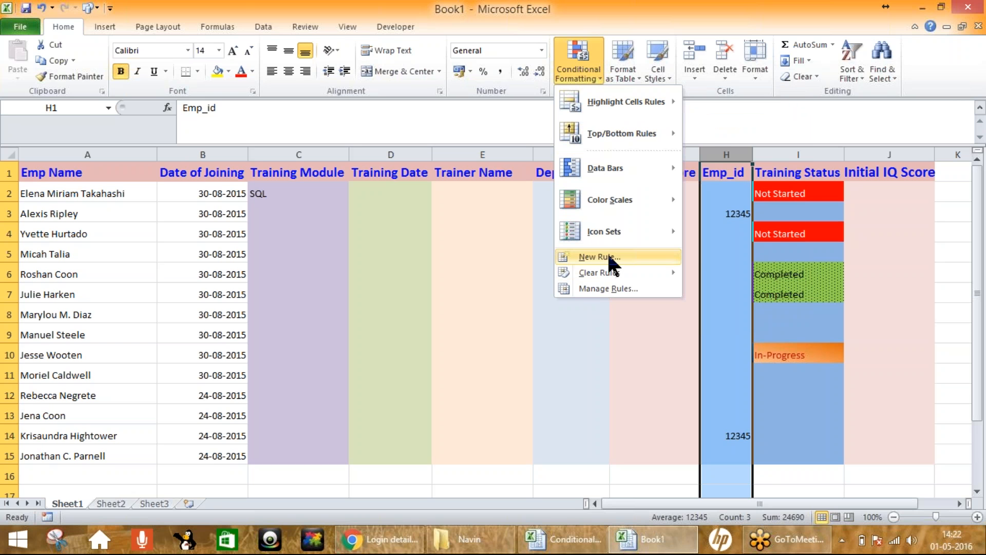
{"action": "mouse_move", "coordinate": [643, 101]}
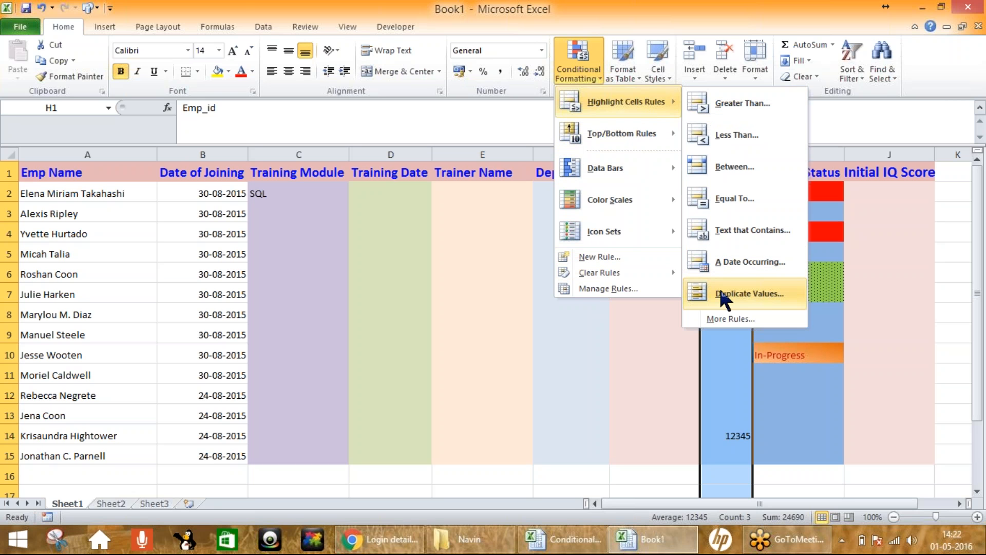
{"action": "left_click", "coordinate": [602, 254]}
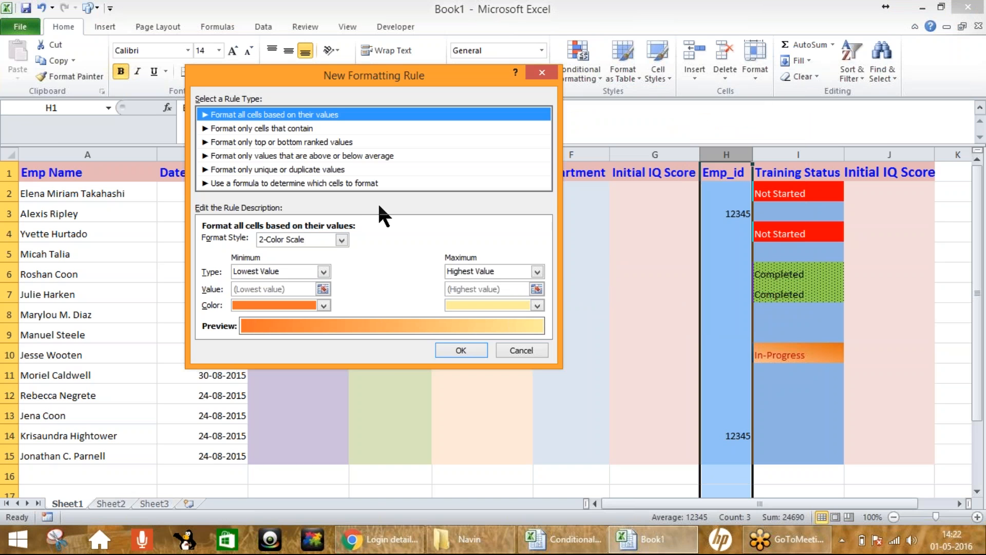
{"action": "left_click", "coordinate": [513, 354]}
Step: Start a new conditional formatting rule for the Emp_id column that formats only duplicate values
{"action": "left_click", "coordinate": [579, 59]}
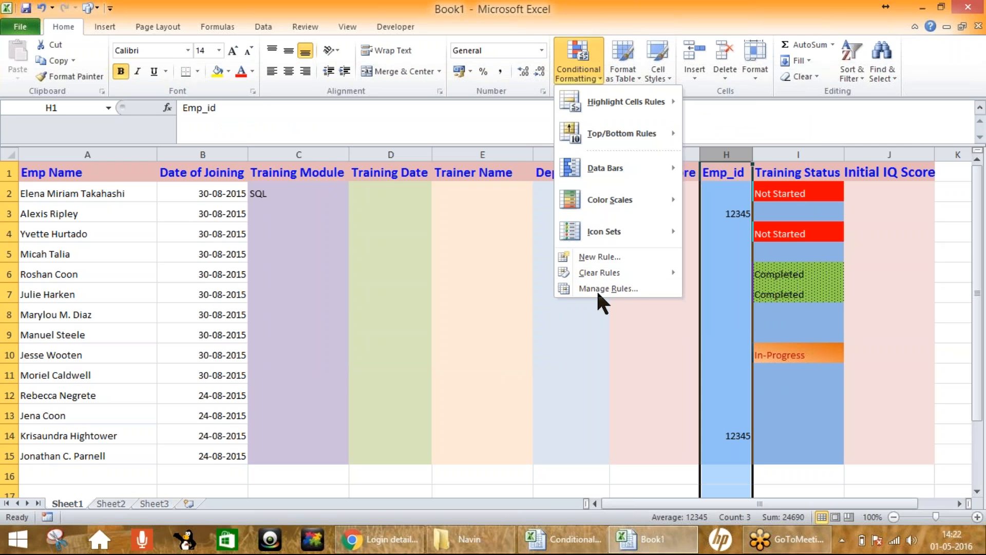
{"action": "left_click", "coordinate": [600, 257]}
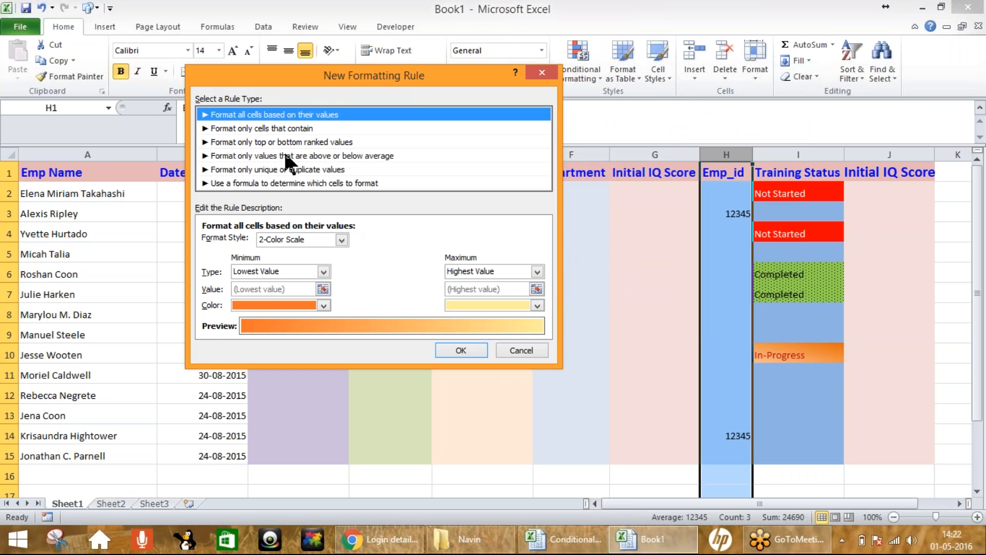
{"action": "left_click", "coordinate": [261, 167]}
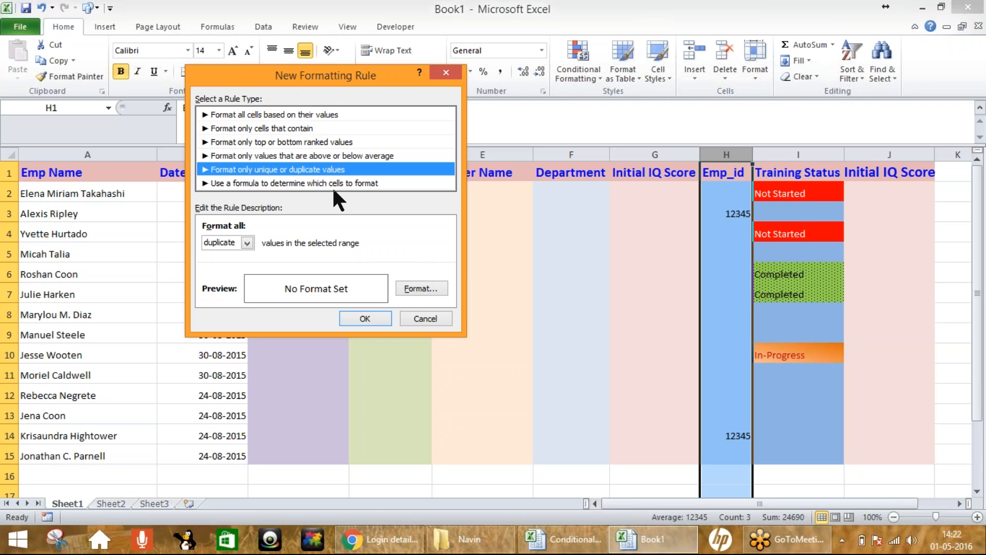
{"action": "left_click", "coordinate": [247, 243]}
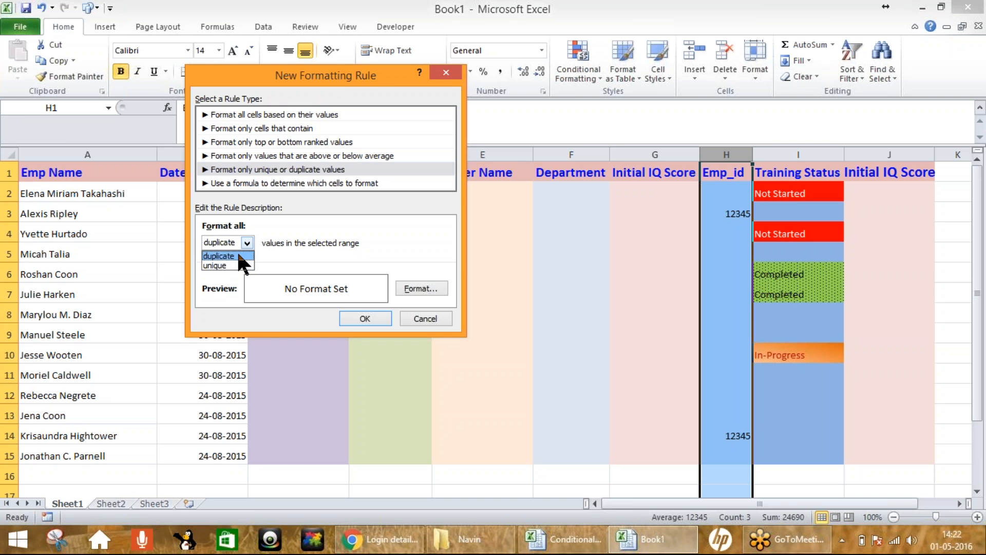
{"action": "left_click", "coordinate": [239, 254]}
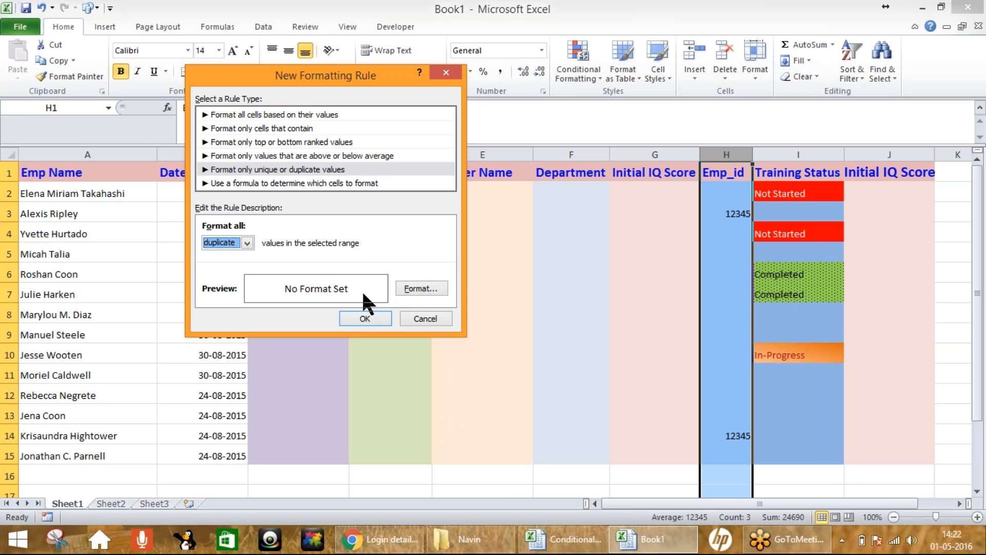
Step: Give the duplicate values rule a standard red fill and a white font, and apply it to the column
{"action": "left_click", "coordinate": [420, 286]}
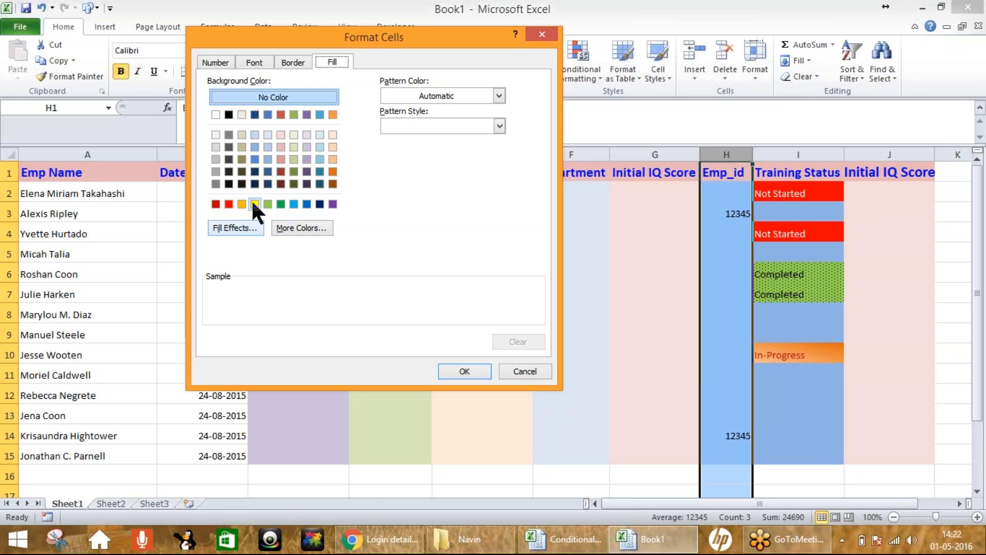
{"action": "left_click", "coordinate": [227, 203]}
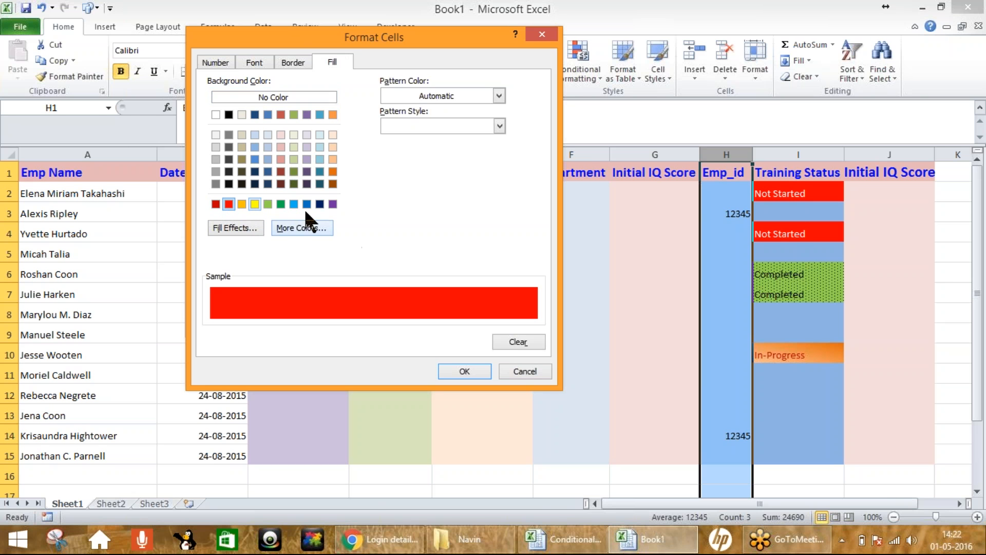
{"action": "left_click", "coordinate": [258, 61]}
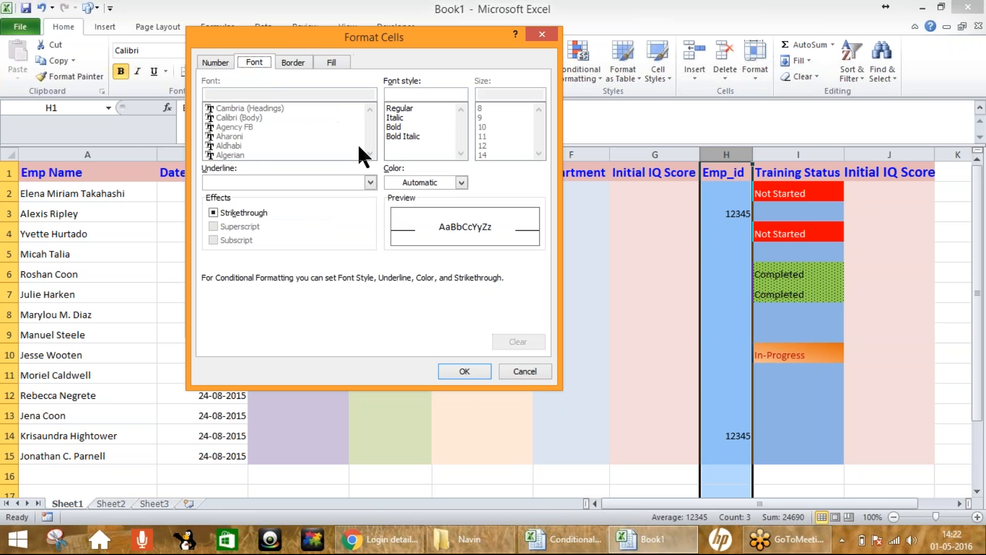
{"action": "left_click", "coordinate": [402, 180]}
{"action": "left_click", "coordinate": [399, 226]}
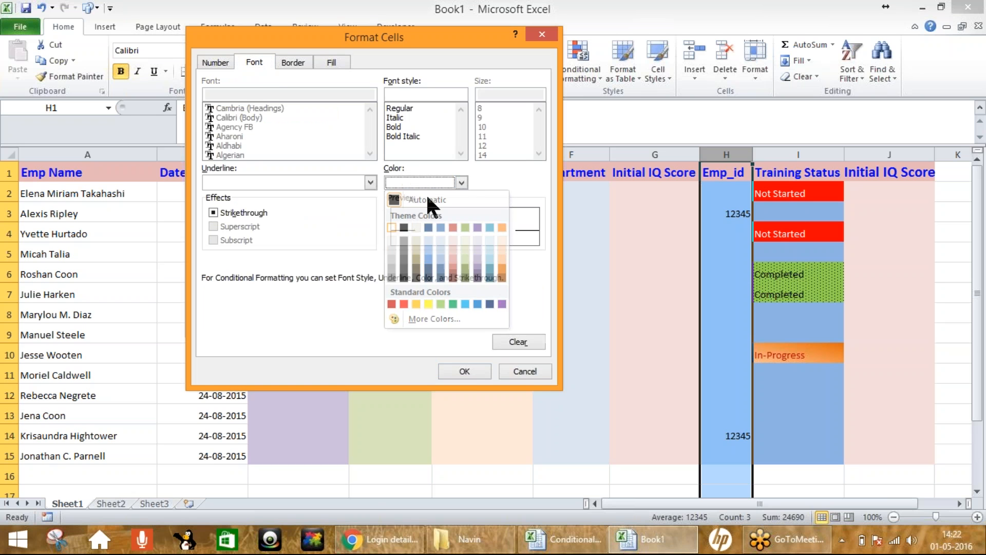
{"action": "left_click", "coordinate": [464, 371]}
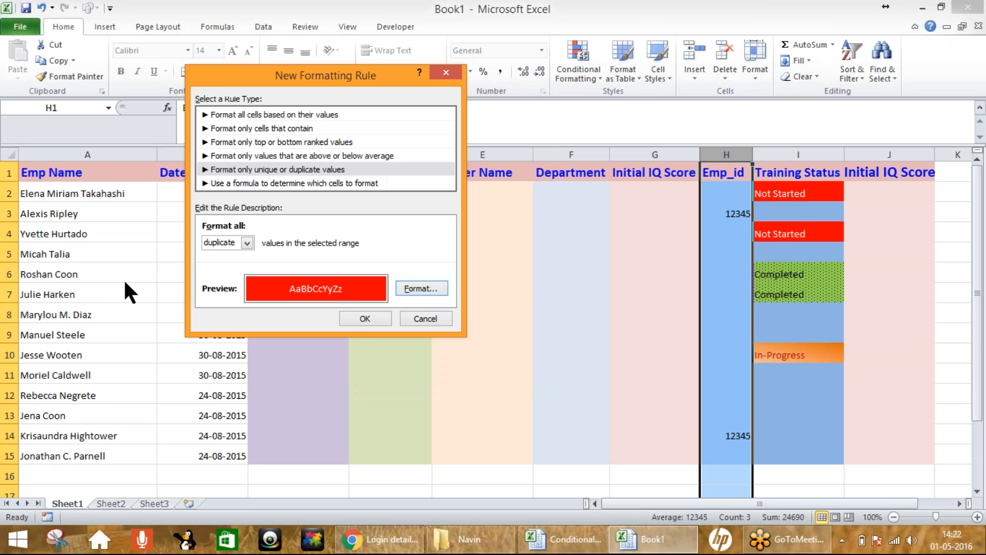
{"action": "left_click", "coordinate": [368, 319]}
Step: Test the duplicate rule by clearing the repeated employee ID from cell H14
{"action": "left_click", "coordinate": [728, 360]}
{"action": "scroll", "coordinate": [729, 359], "scroll_direction": "down", "scroll_amount": 1}
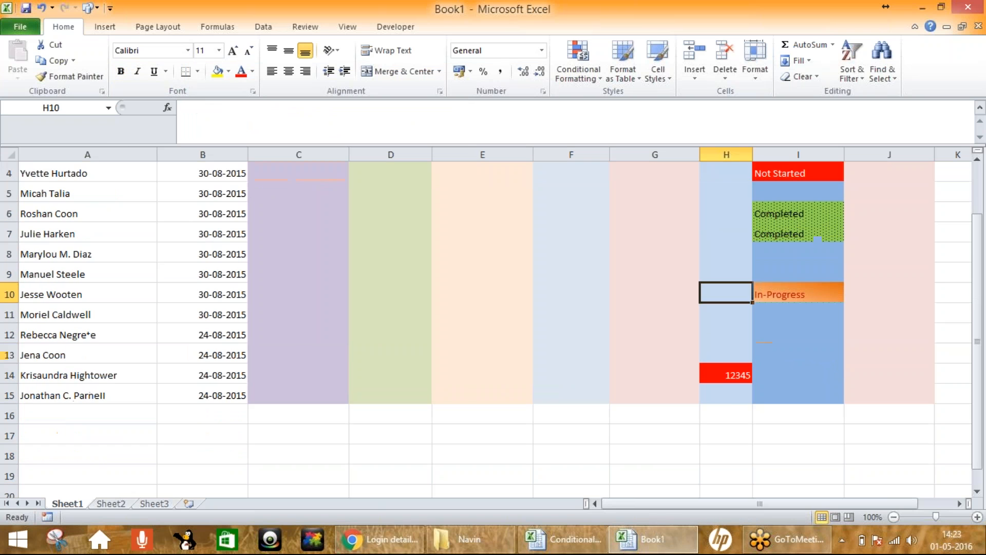
{"action": "scroll", "coordinate": [730, 358], "scroll_direction": "down", "scroll_amount": 1}
{"action": "left_click", "coordinate": [730, 314]}
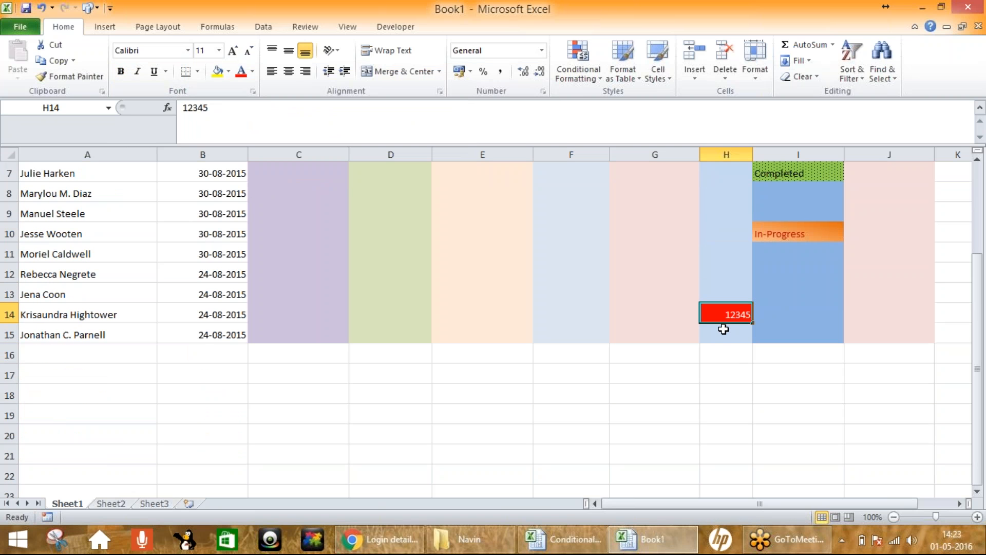
{"action": "key", "text": "Delete"}
{"action": "scroll", "coordinate": [723, 327], "scroll_direction": "up", "scroll_amount": 2}
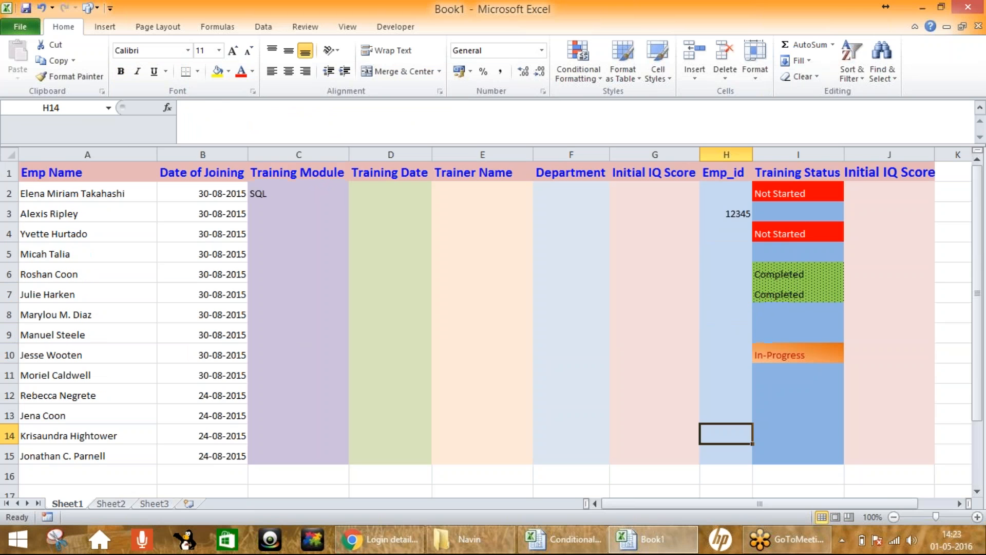
Step: Enter the employee ID from H3 again in cell H13 and check the duplicate formatting on both cells
{"action": "left_click", "coordinate": [724, 213]}
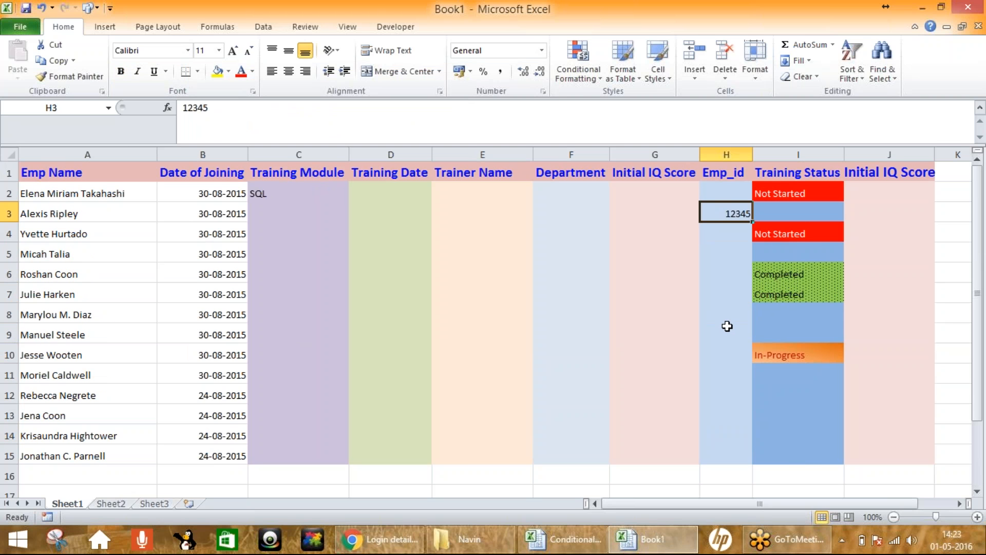
{"action": "left_click", "coordinate": [725, 416]}
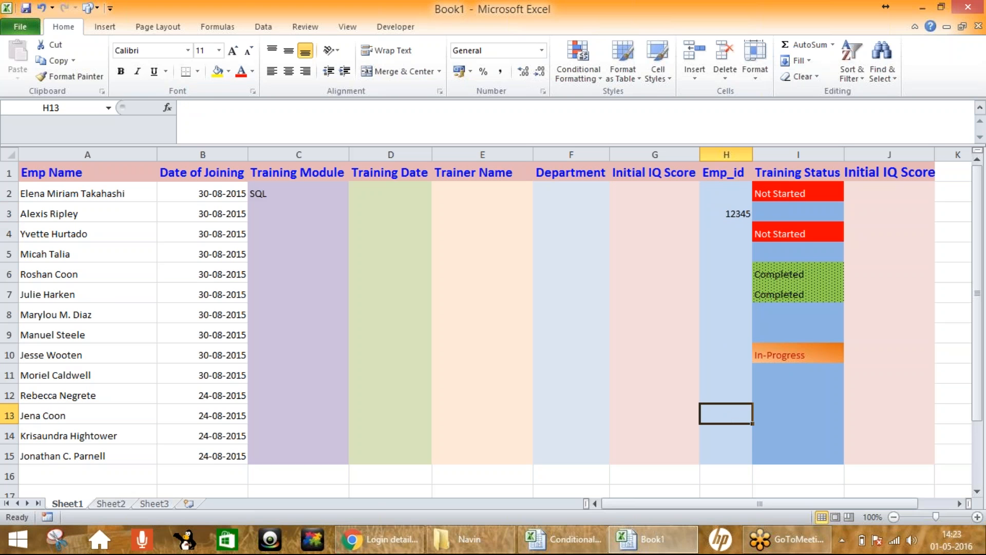
{"action": "type", "text": "12345"}
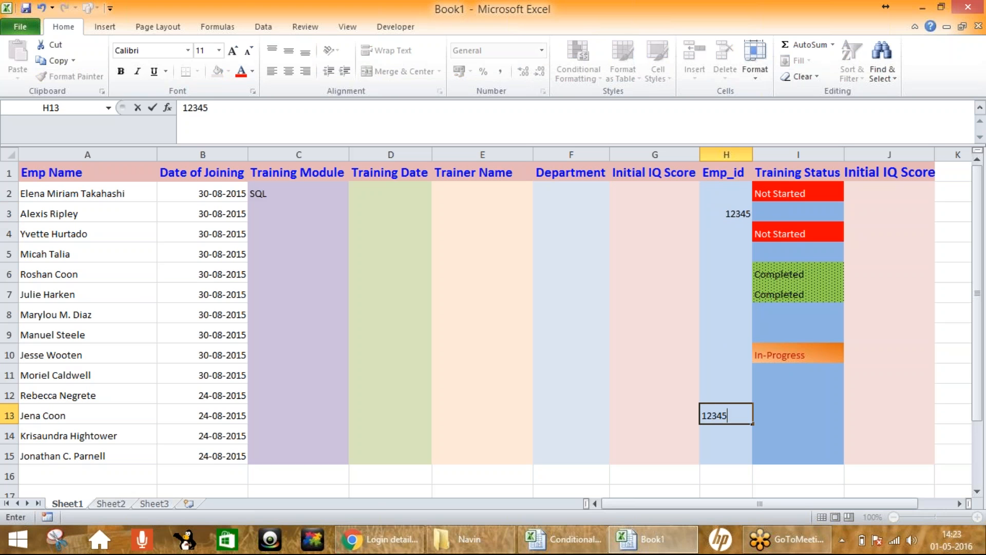
{"action": "key", "text": "Return"}
{"action": "scroll", "coordinate": [959, 377], "scroll_direction": "down", "scroll_amount": 2}
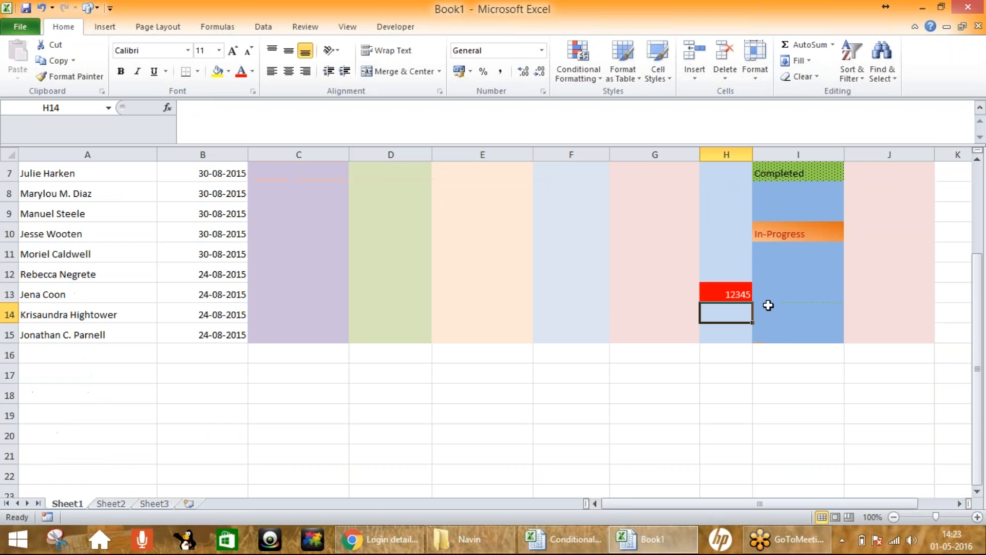
{"action": "left_click", "coordinate": [736, 292]}
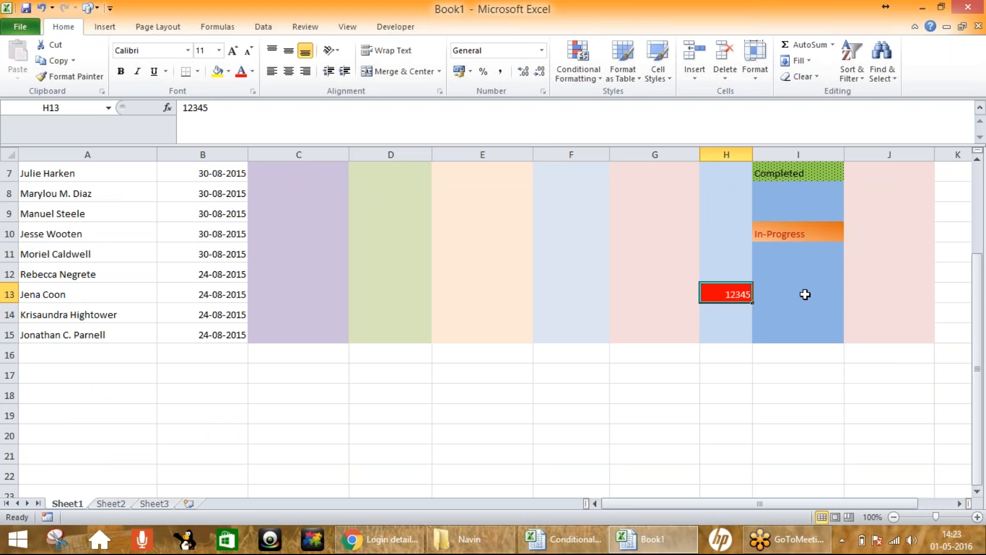
{"action": "scroll", "coordinate": [805, 294], "scroll_direction": "up", "scroll_amount": 2}
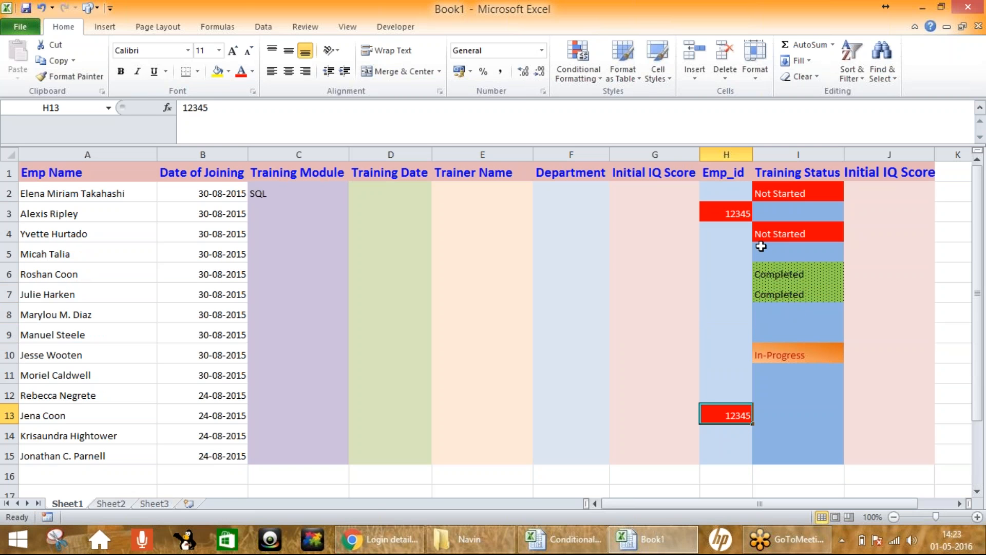
{"action": "left_click", "coordinate": [824, 18]}
{"action": "left_click", "coordinate": [824, 17]}
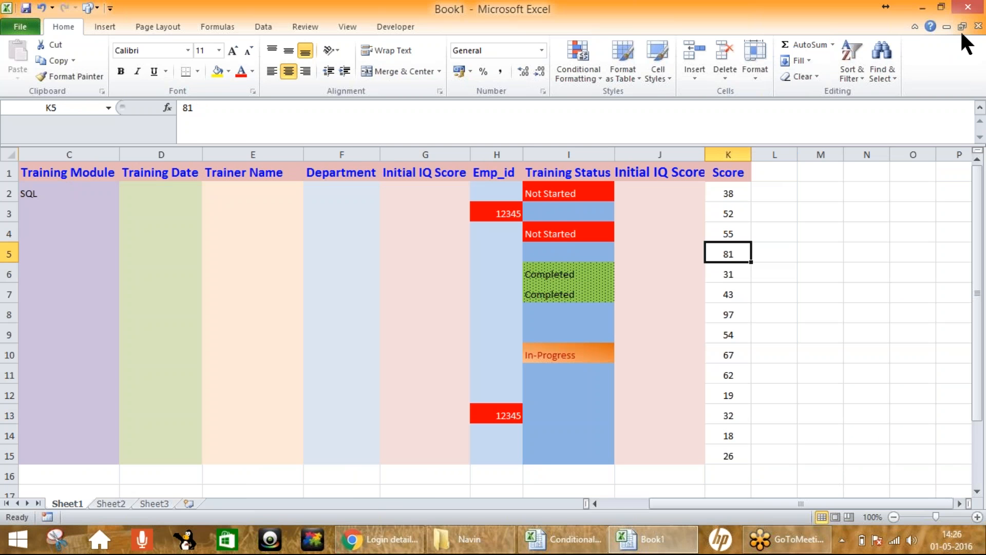
Step: Start a Top 10 Items conditional formatting rule for the entire Score column
{"action": "left_click", "coordinate": [730, 206]}
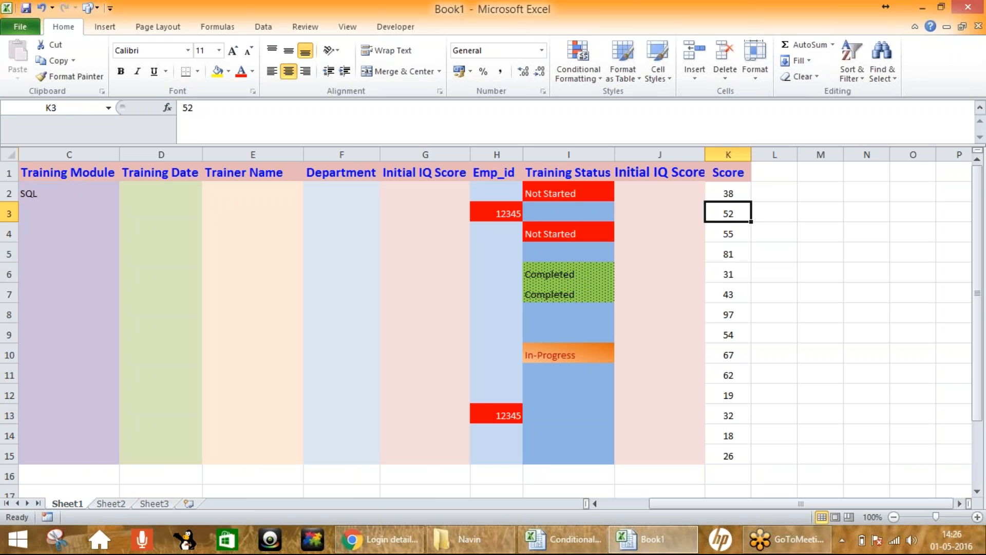
{"action": "left_click", "coordinate": [735, 154]}
{"action": "left_click", "coordinate": [730, 254]}
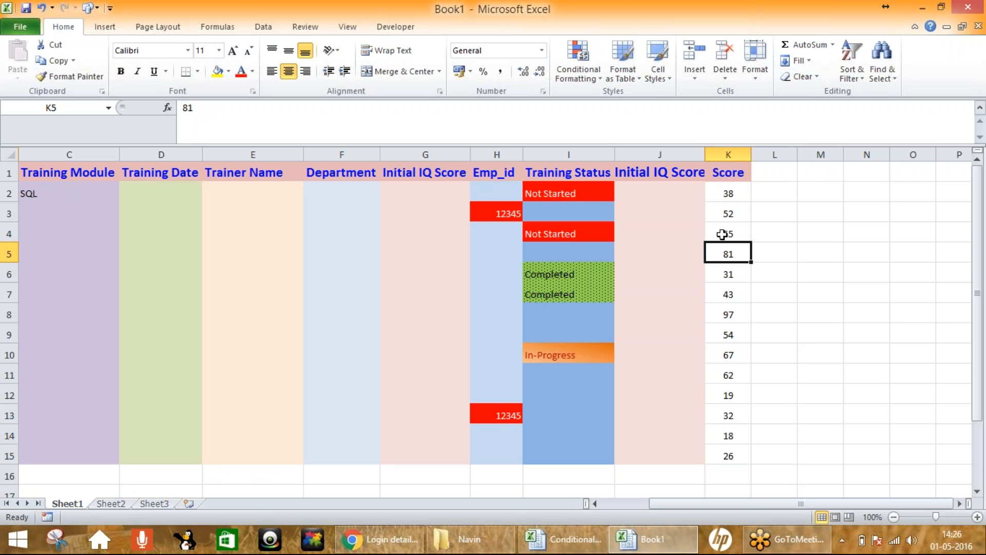
{"action": "key", "text": "ctrl+Up"}
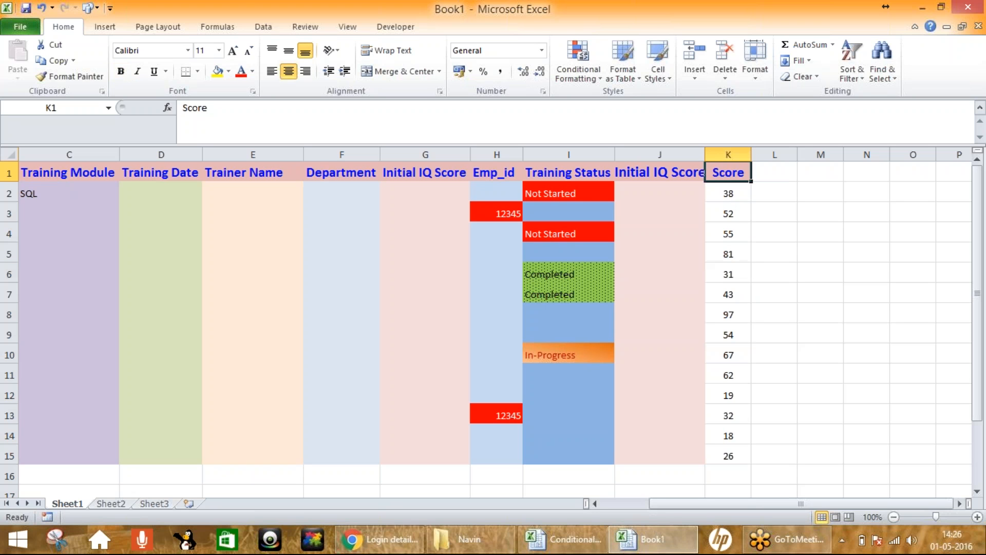
{"action": "left_click", "coordinate": [730, 150]}
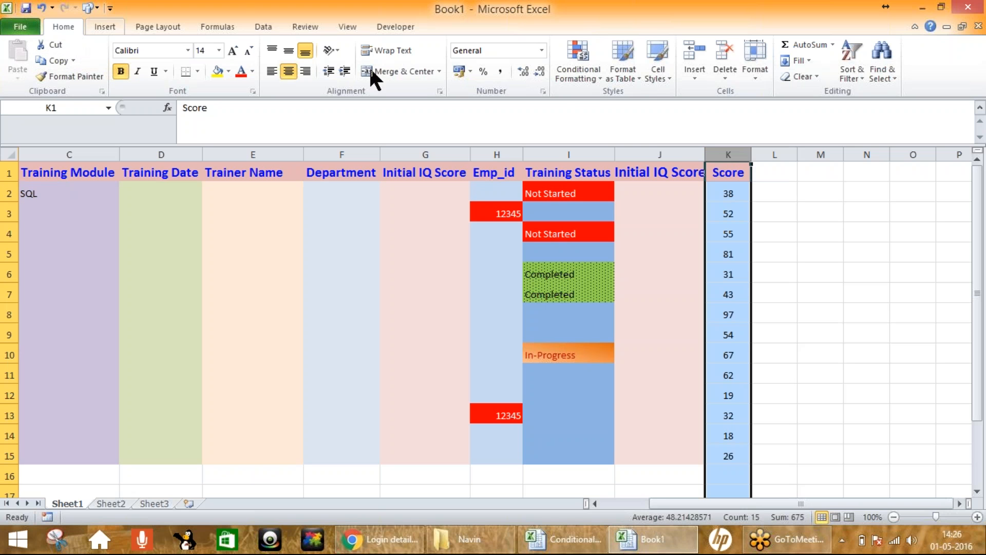
{"action": "left_click", "coordinate": [582, 74]}
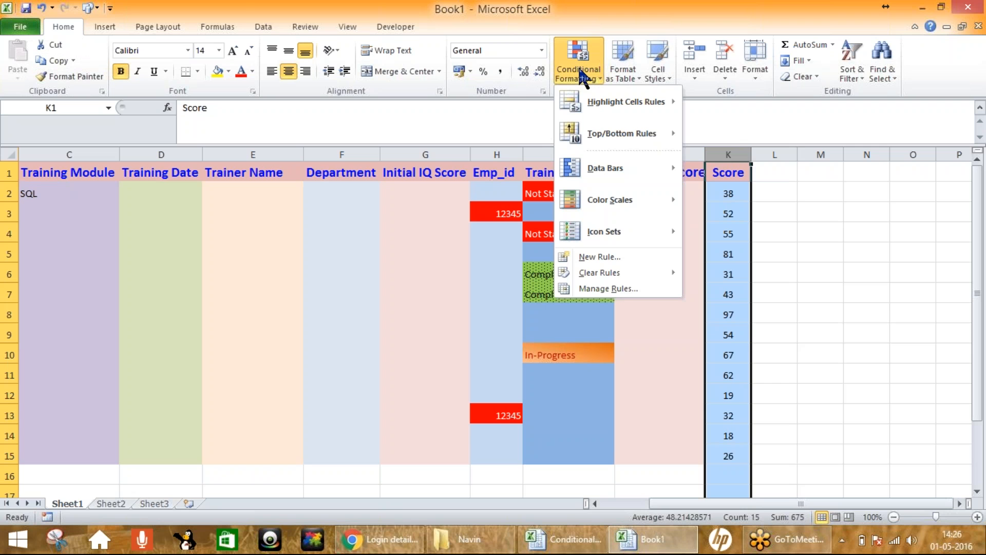
{"action": "mouse_move", "coordinate": [596, 136]}
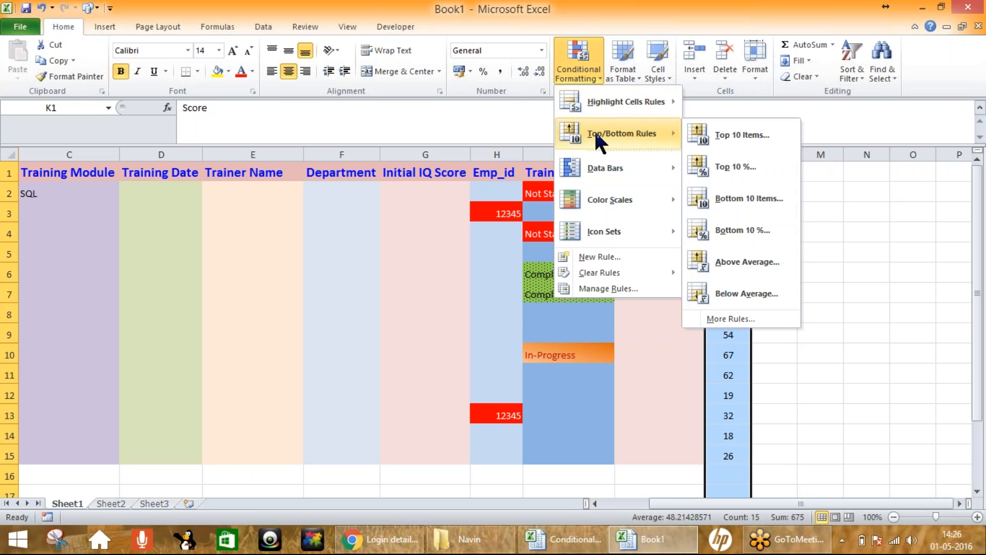
{"action": "left_click", "coordinate": [742, 140]}
{"action": "left_click_drag", "start_coordinate": [639, 126], "coordinate": [344, 126]}
Step: Set the top-ranking rule to format the 5 highest scores
{"action": "left_click", "coordinate": [285, 170]}
{"action": "left_click", "coordinate": [285, 170]}
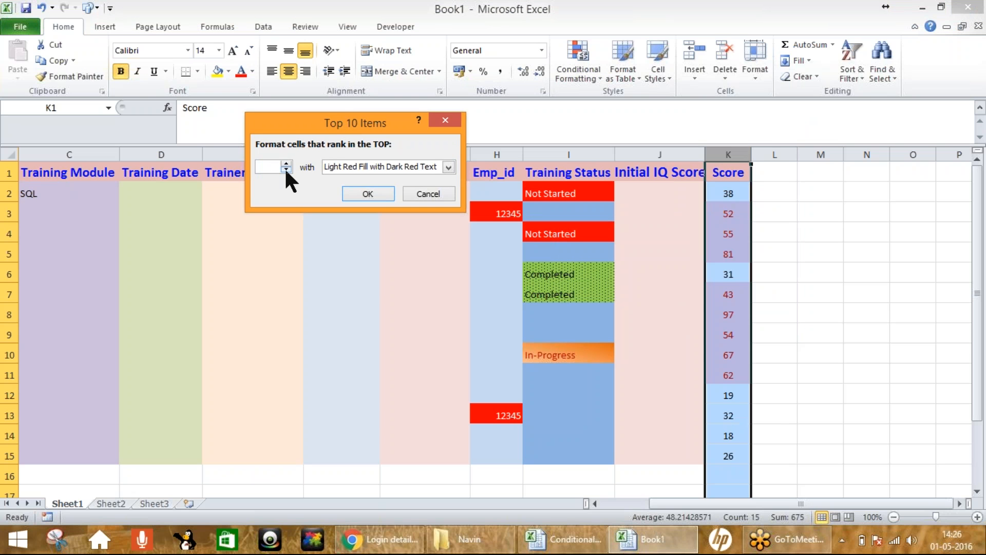
{"action": "left_click", "coordinate": [286, 169]}
{"action": "left_click", "coordinate": [286, 169]}
{"action": "left_click", "coordinate": [285, 169]}
{"action": "left_click", "coordinate": [286, 170]}
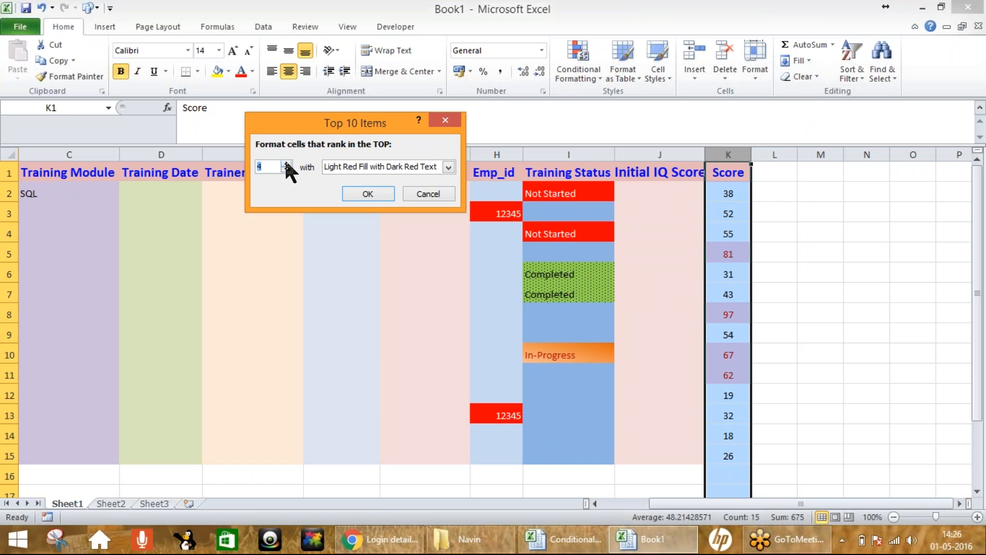
{"action": "left_click", "coordinate": [286, 162]}
Step: Try the yellow fill, green fill, Light Red Fill and Red Border presets on the top five scores
{"action": "left_click", "coordinate": [371, 168]}
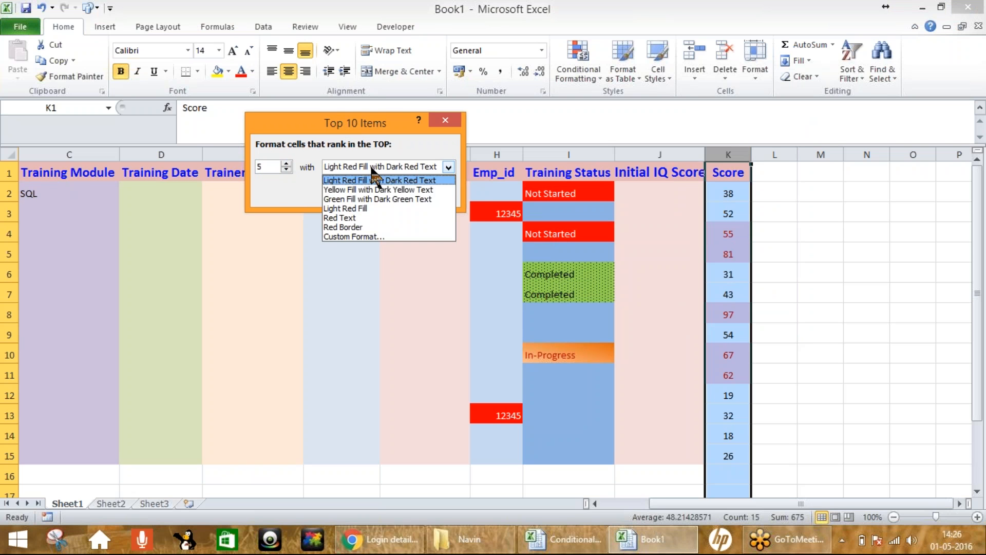
{"action": "left_click", "coordinate": [381, 188]}
{"action": "left_click", "coordinate": [404, 167]}
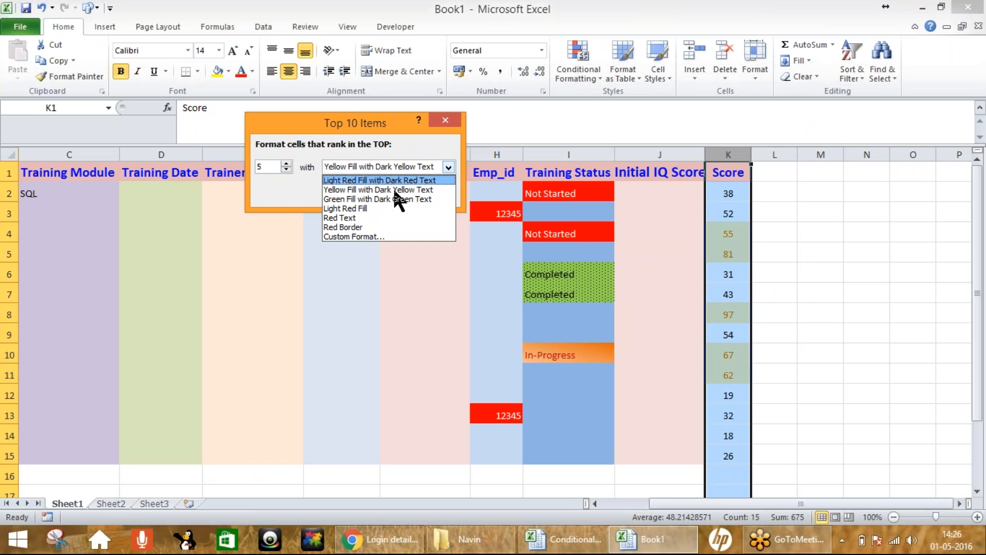
{"action": "left_click", "coordinate": [391, 198]}
{"action": "left_click", "coordinate": [403, 166]}
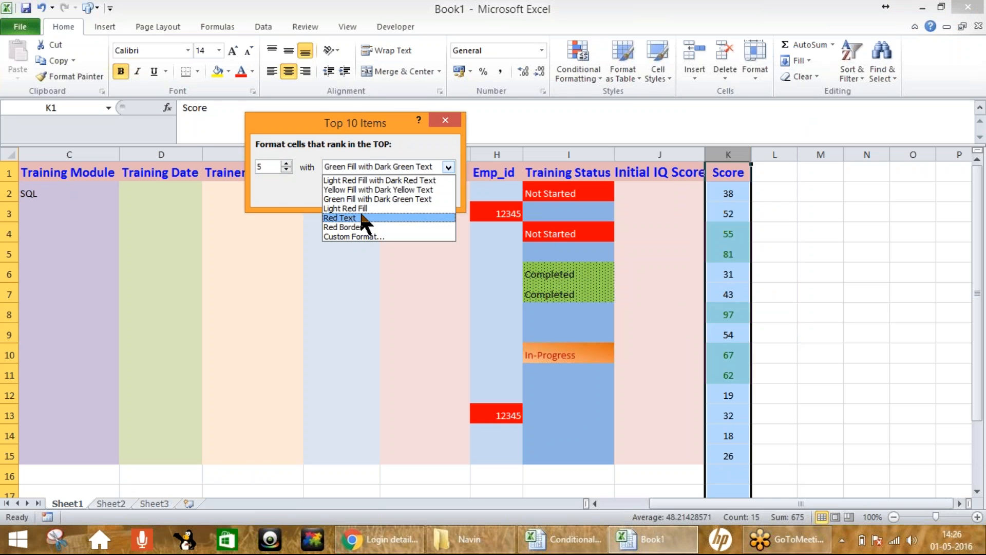
{"action": "left_click", "coordinate": [360, 208]}
{"action": "left_click", "coordinate": [384, 165]}
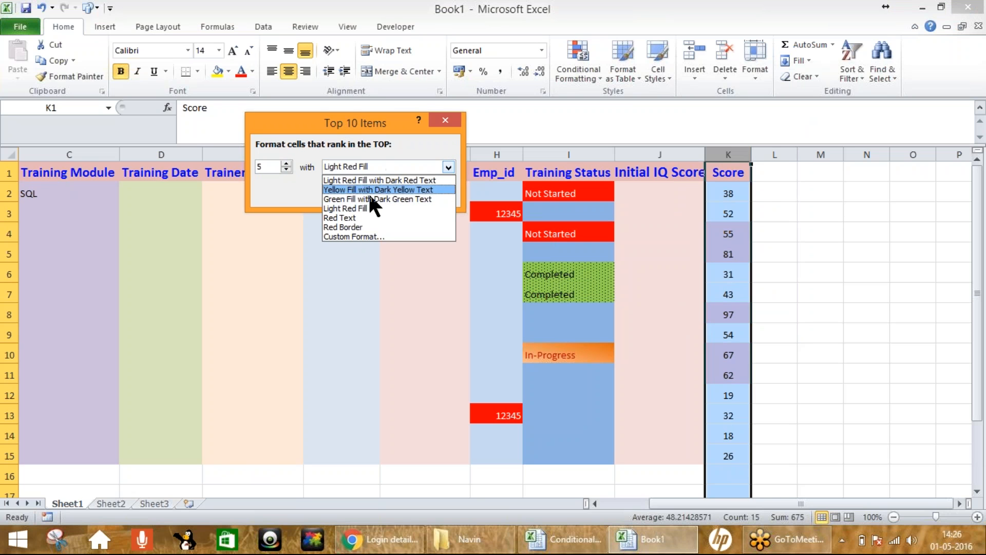
{"action": "left_click", "coordinate": [358, 227]}
Step: Start a custom format for the top five scores with a medium blue background and a dotted pattern
{"action": "left_click", "coordinate": [386, 167]}
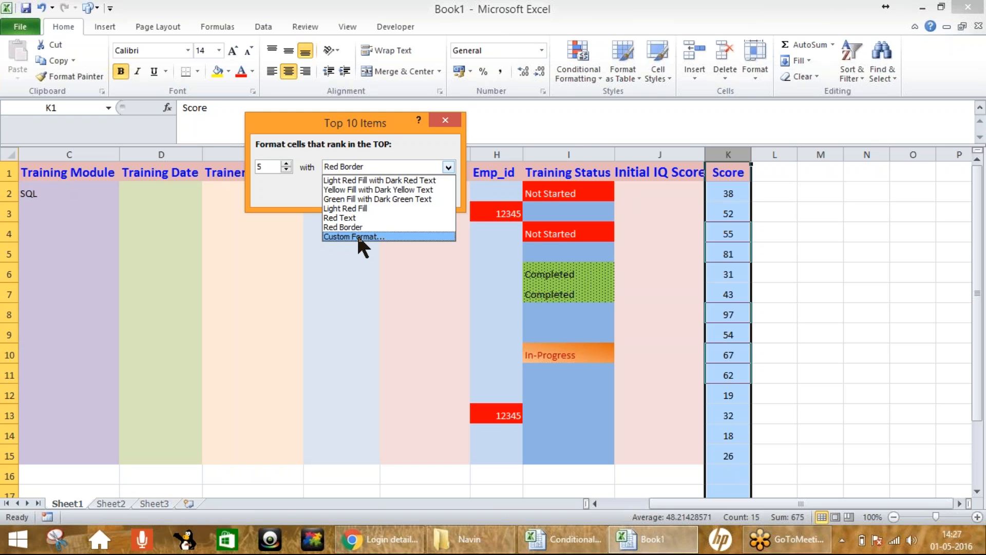
{"action": "left_click", "coordinate": [357, 235]}
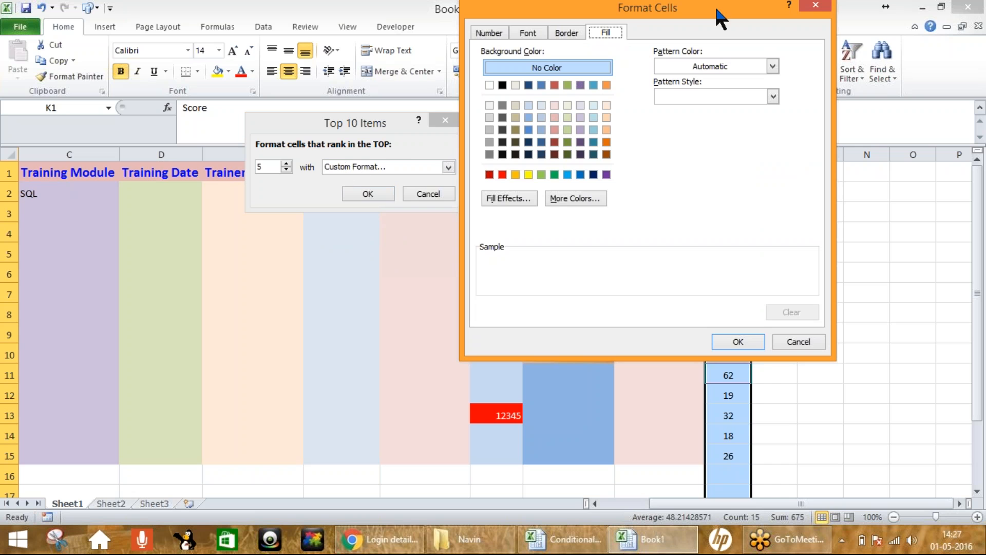
{"action": "left_click_drag", "start_coordinate": [714, 4], "coordinate": [598, 67]}
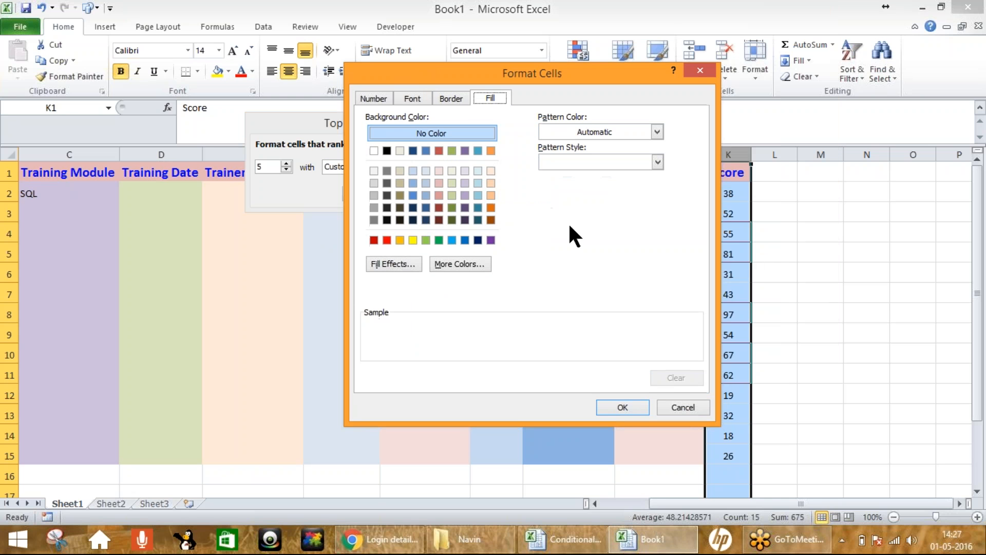
{"action": "left_click", "coordinate": [413, 196]}
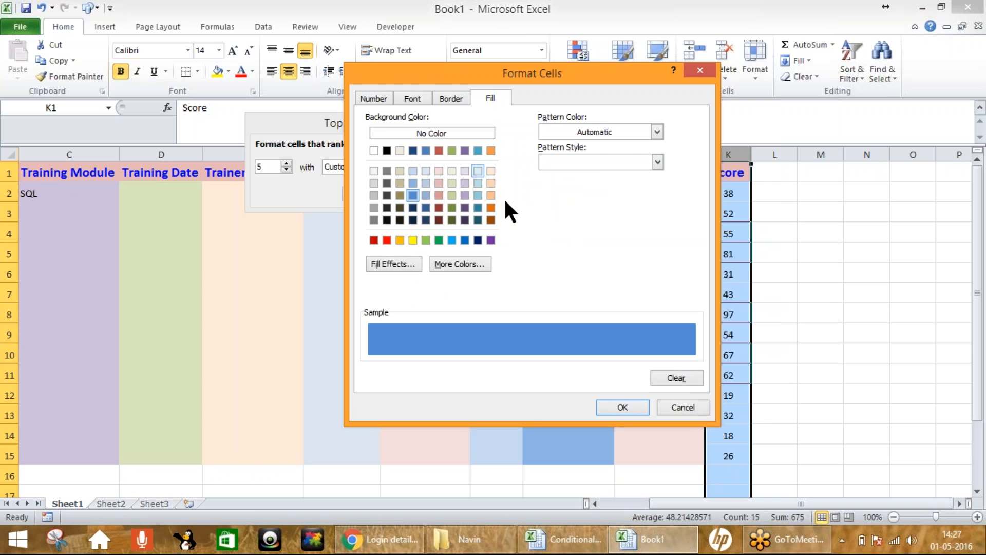
{"action": "left_click", "coordinate": [602, 163]}
{"action": "left_click", "coordinate": [621, 185]}
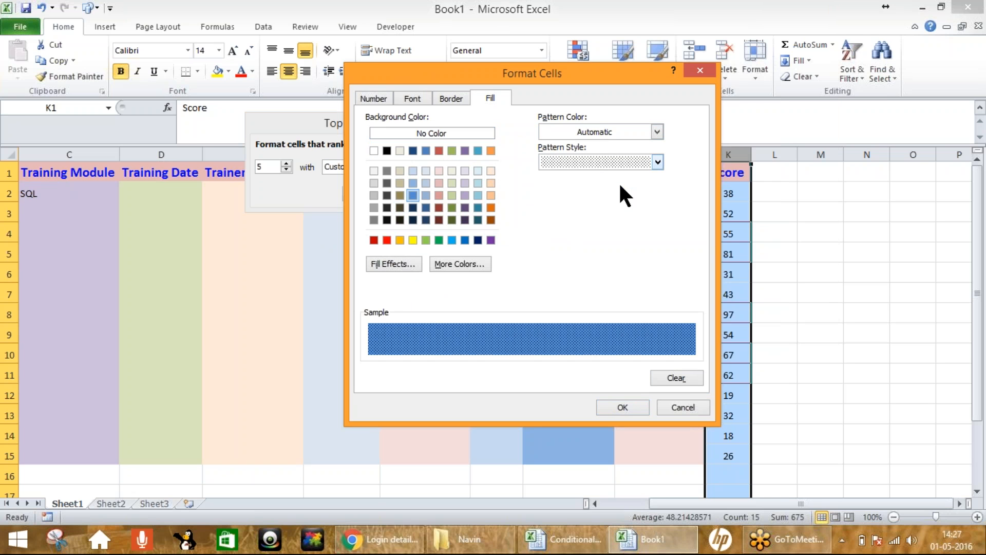
Step: Set the custom format's pattern color to dark orange and its pattern style to a thin horizontal crosshatch
{"action": "left_click", "coordinate": [626, 135]}
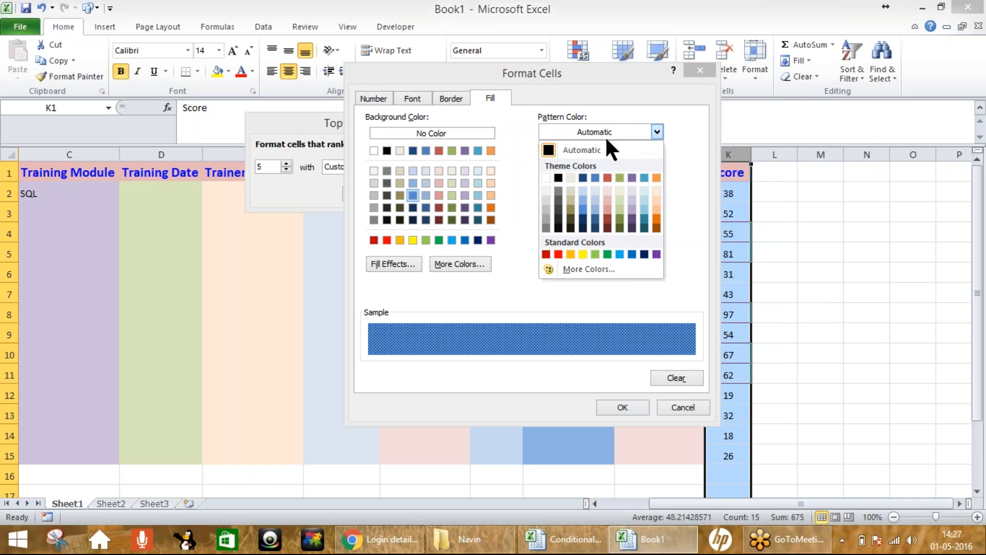
{"action": "left_click", "coordinate": [571, 191]}
{"action": "left_click", "coordinate": [656, 132]}
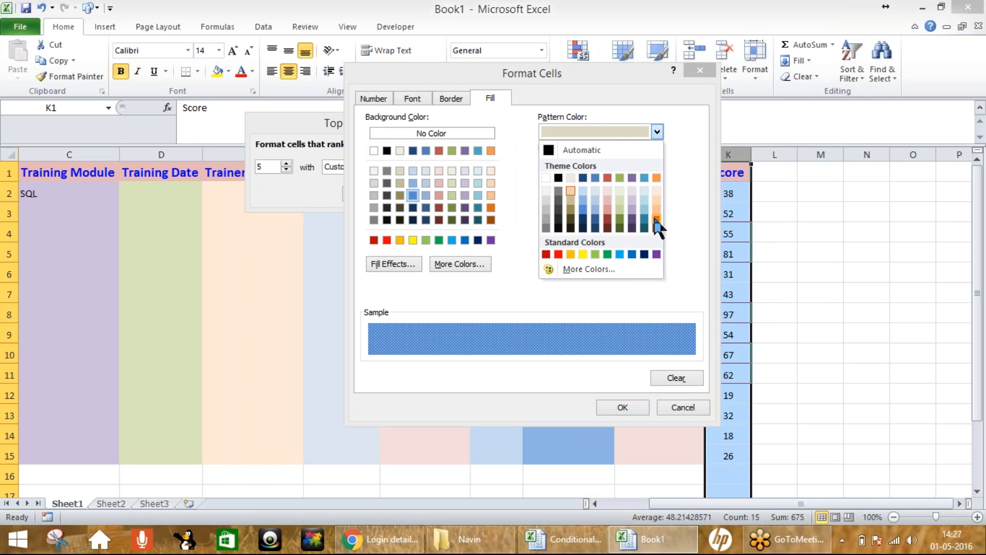
{"action": "left_click", "coordinate": [656, 219]}
{"action": "left_click", "coordinate": [657, 162]}
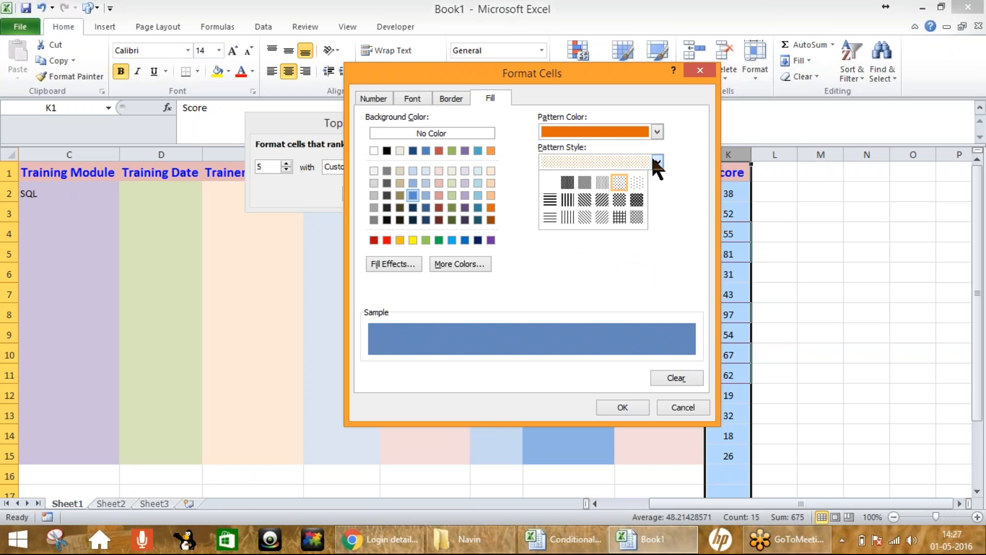
{"action": "left_click", "coordinate": [630, 223]}
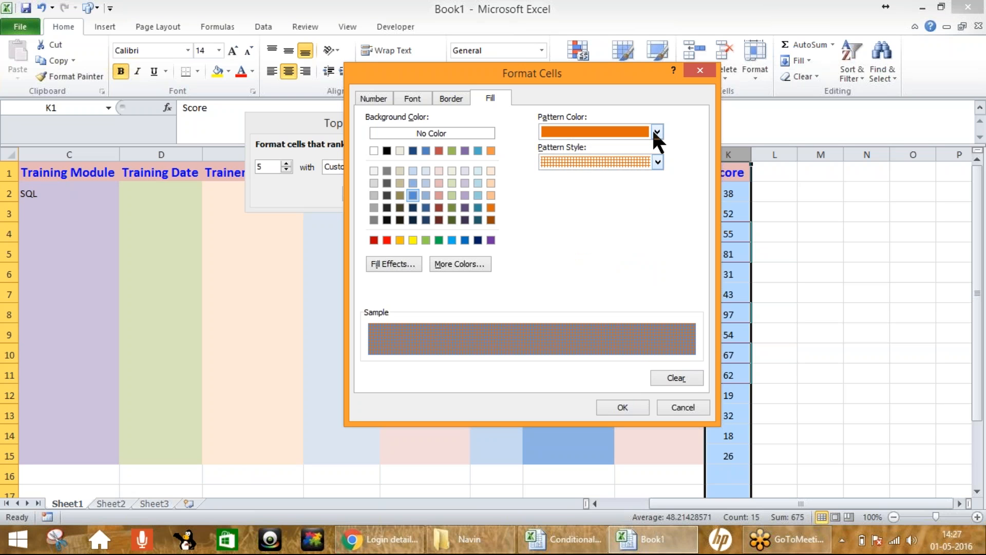
Step: Change the custom format's background to dark blue and apply the top 5 rule to the Score column
{"action": "left_click", "coordinate": [413, 207]}
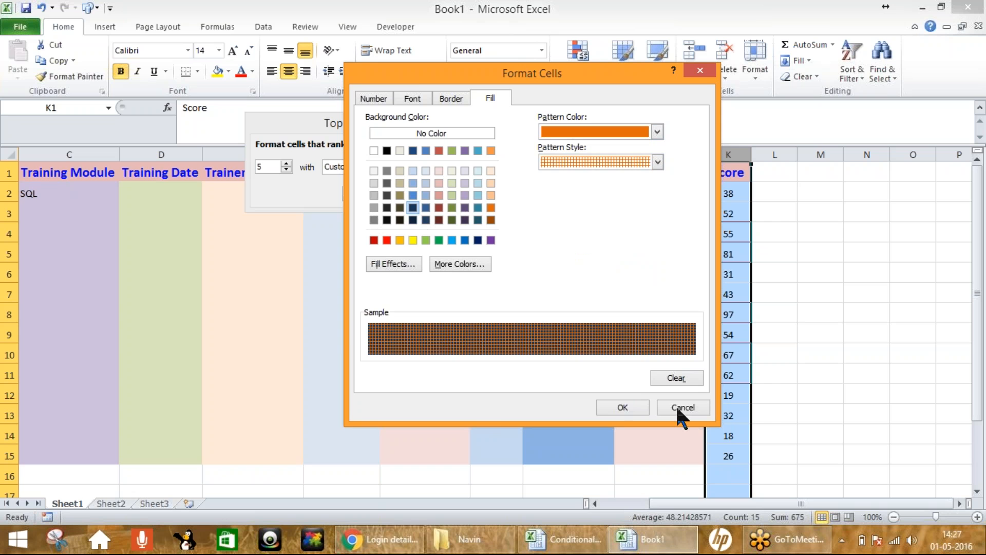
{"action": "left_click", "coordinate": [625, 403]}
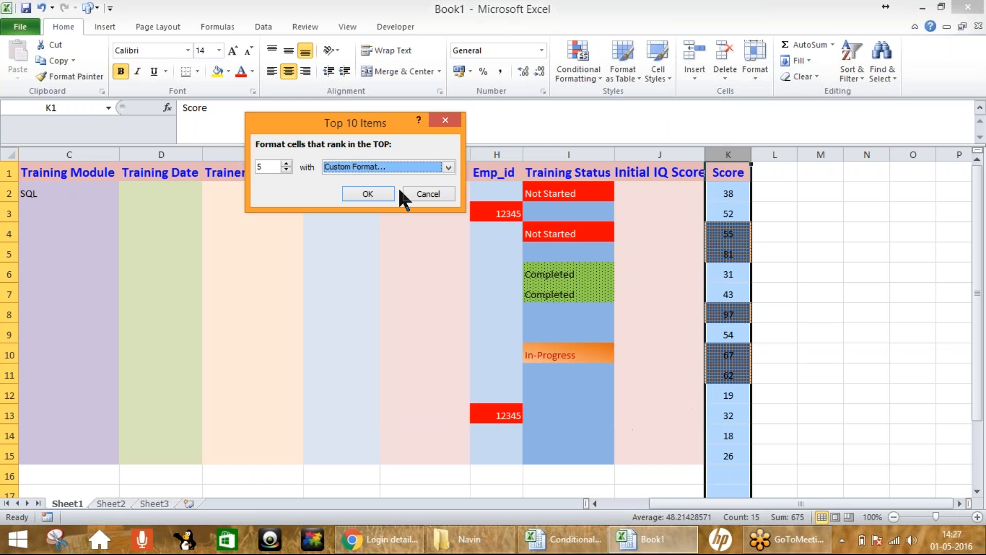
{"action": "left_click", "coordinate": [380, 195]}
{"action": "left_click", "coordinate": [849, 311]}
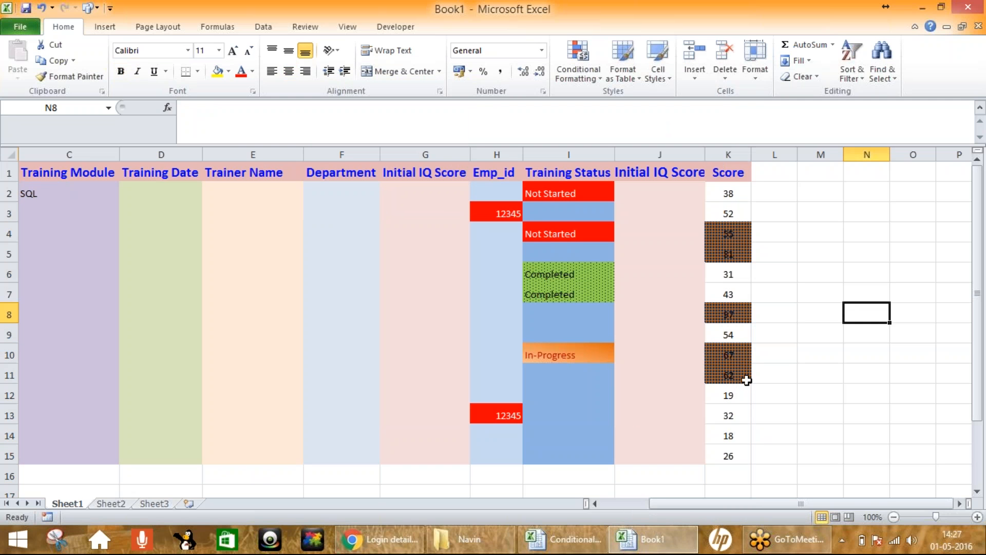
Step: Set the font color of the whole Score column to yellow
{"action": "left_click", "coordinate": [728, 153]}
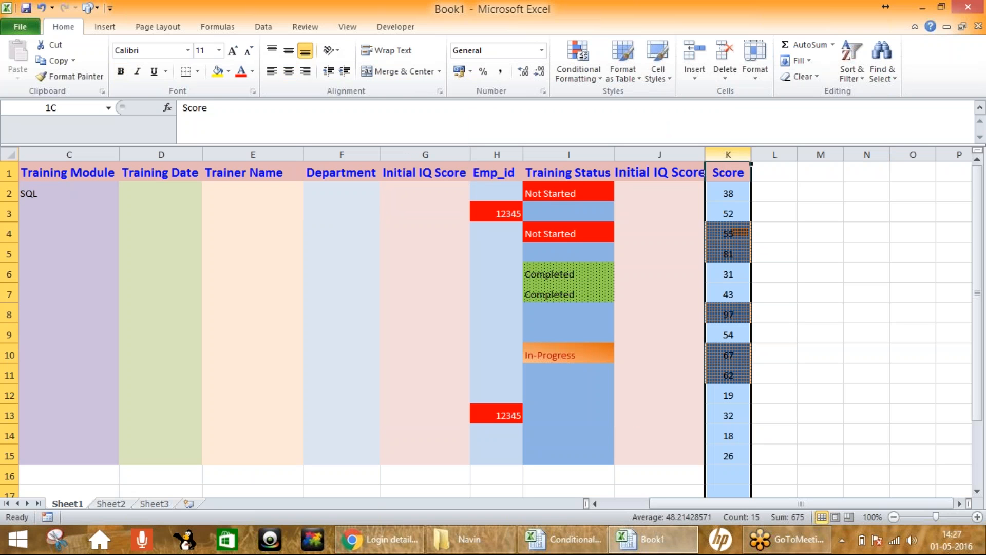
{"action": "left_click", "coordinate": [252, 71]}
{"action": "left_click", "coordinate": [277, 193]}
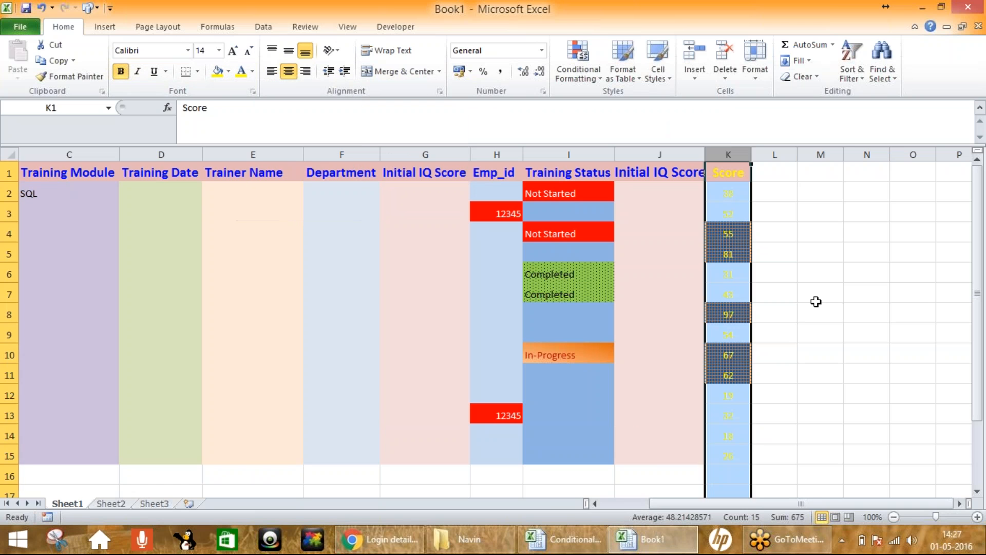
{"action": "left_click", "coordinate": [820, 293]}
Step: Set the font color of the Score header in K1 to dark red
{"action": "left_click", "coordinate": [728, 172]}
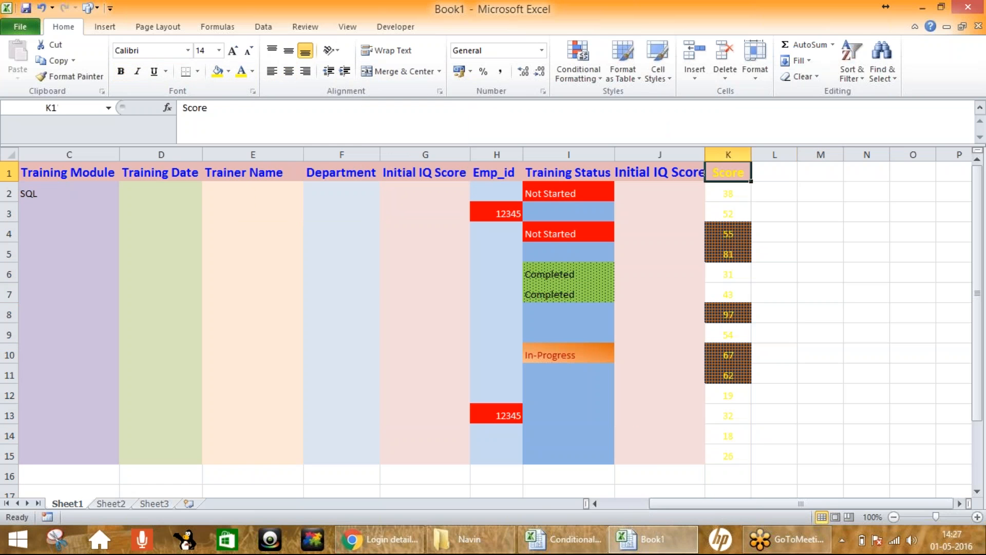
{"action": "left_click", "coordinate": [252, 71]}
{"action": "left_click", "coordinate": [240, 194]}
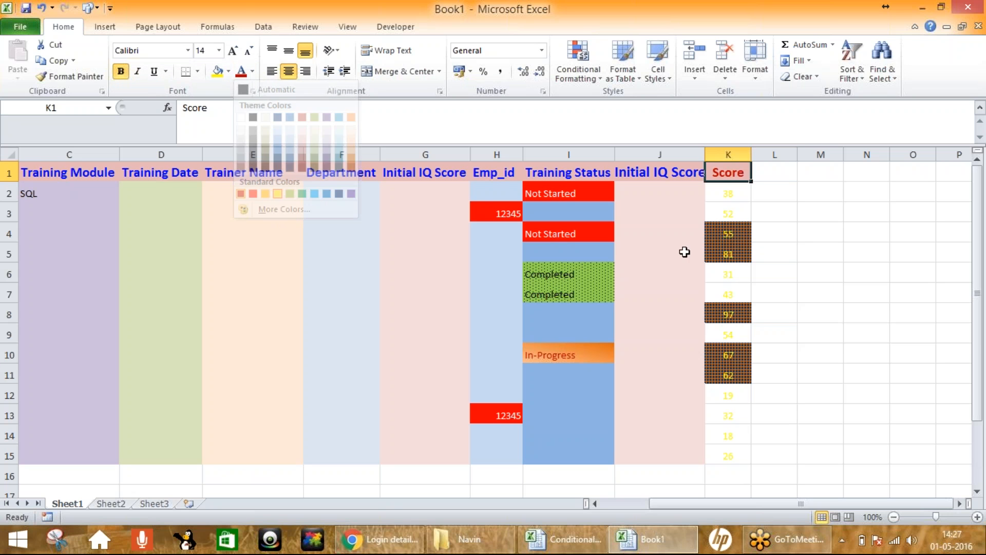
{"action": "left_click", "coordinate": [836, 255]}
Step: Examine which cells in the Score column are highlighted by the top 5 rule
{"action": "left_click", "coordinate": [740, 232]}
{"action": "left_click", "coordinate": [740, 312]}
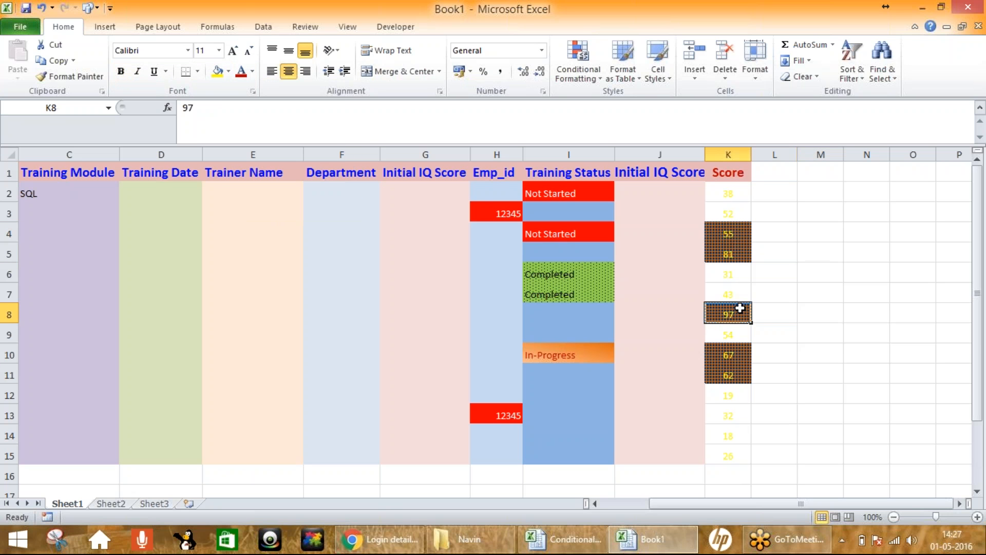
{"action": "left_click", "coordinate": [726, 194]}
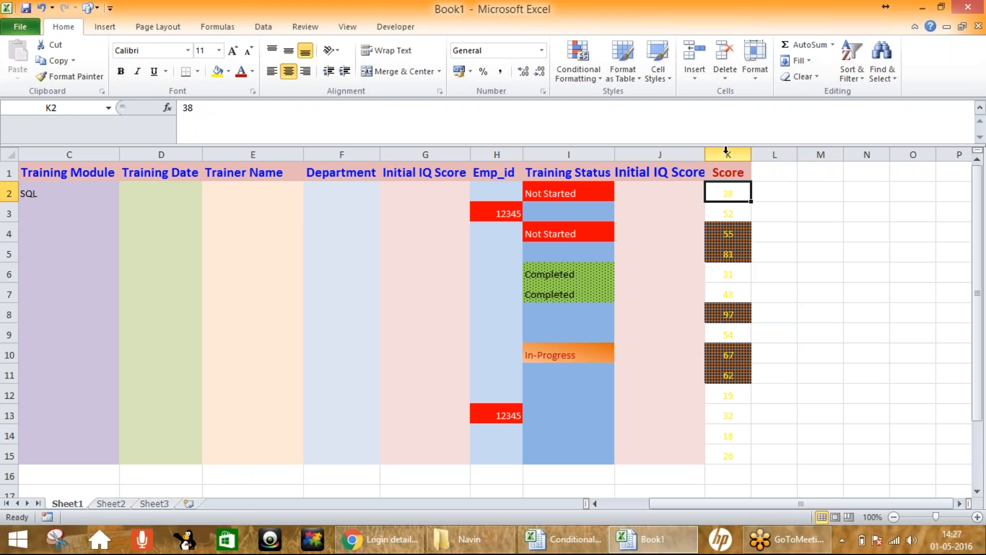
{"action": "left_click", "coordinate": [724, 293]}
{"action": "left_click", "coordinate": [733, 315]}
{"action": "left_click", "coordinate": [733, 355]}
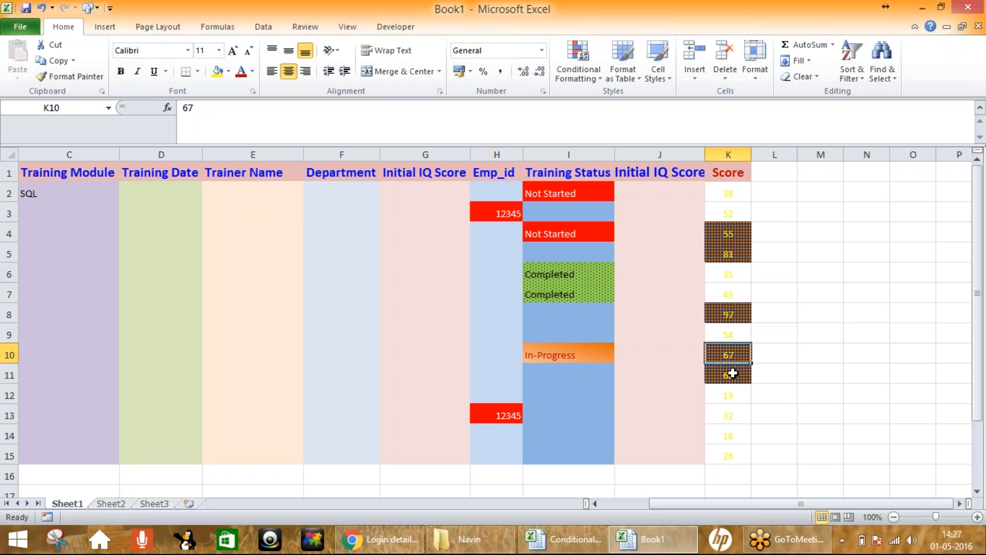
{"action": "left_click", "coordinate": [732, 373]}
{"action": "left_click", "coordinate": [729, 233]}
Step: Add the header "Sick Leave" in cell L1, next to the Score column
{"action": "left_click", "coordinate": [771, 173]}
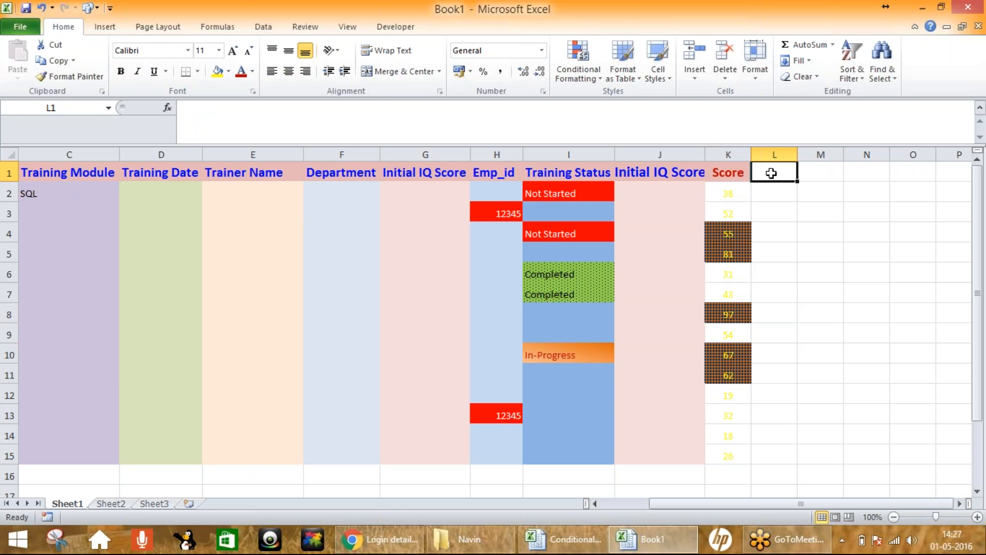
{"action": "type", "text": "S"}
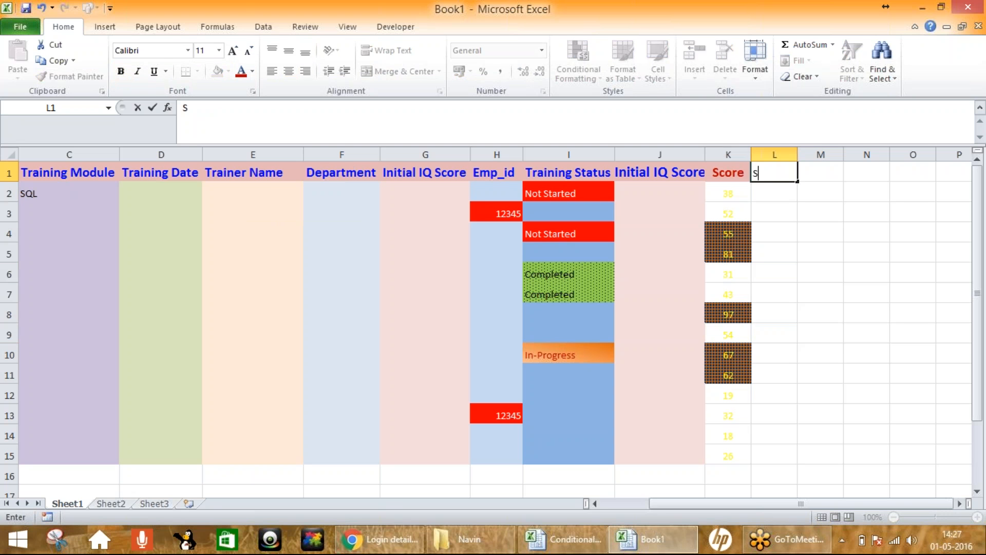
{"action": "type", "text": "ick LEavve"}
{"action": "key", "text": "Return"}
{"action": "key", "text": "Up"}
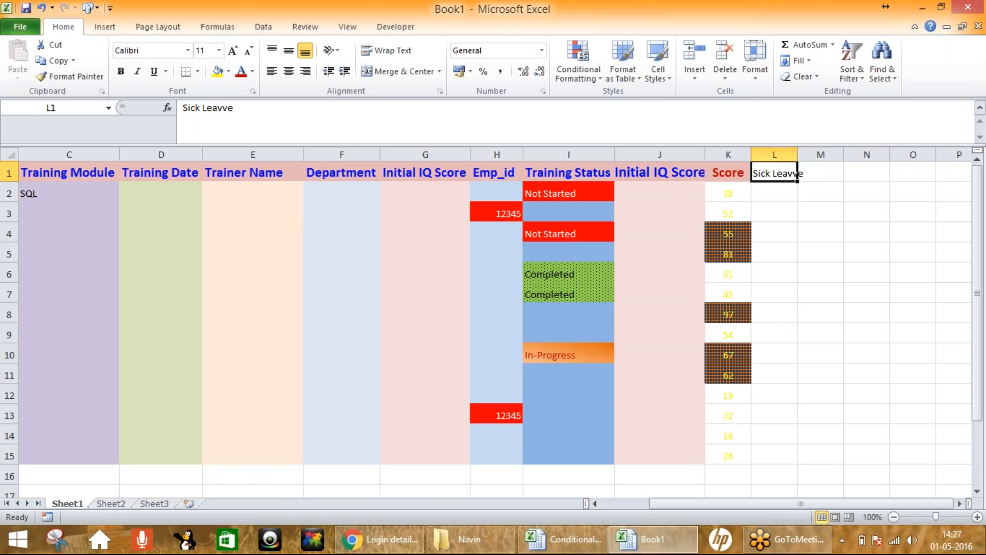
{"action": "left_click", "coordinate": [224, 112]}
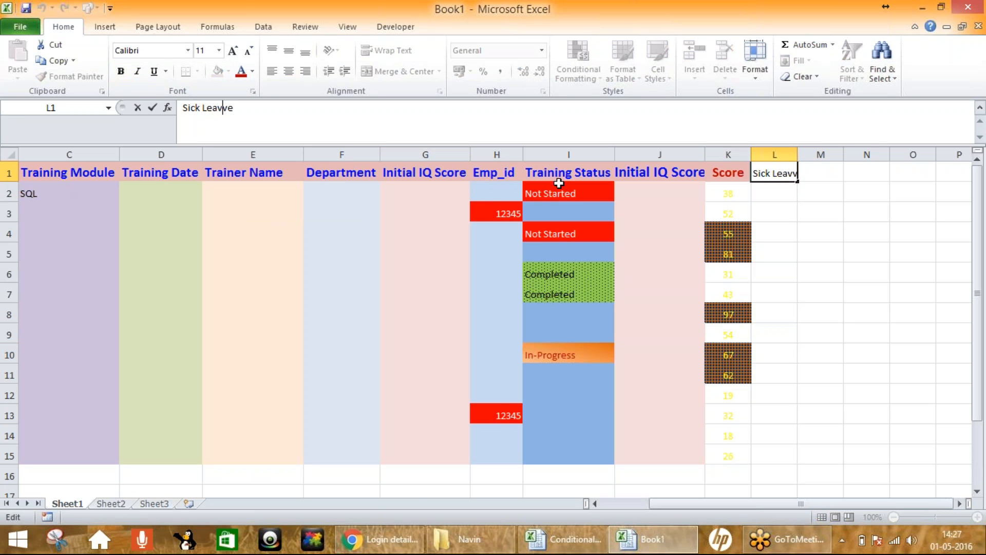
{"action": "key", "text": "BackSpace"}
{"action": "key", "text": "Return"}
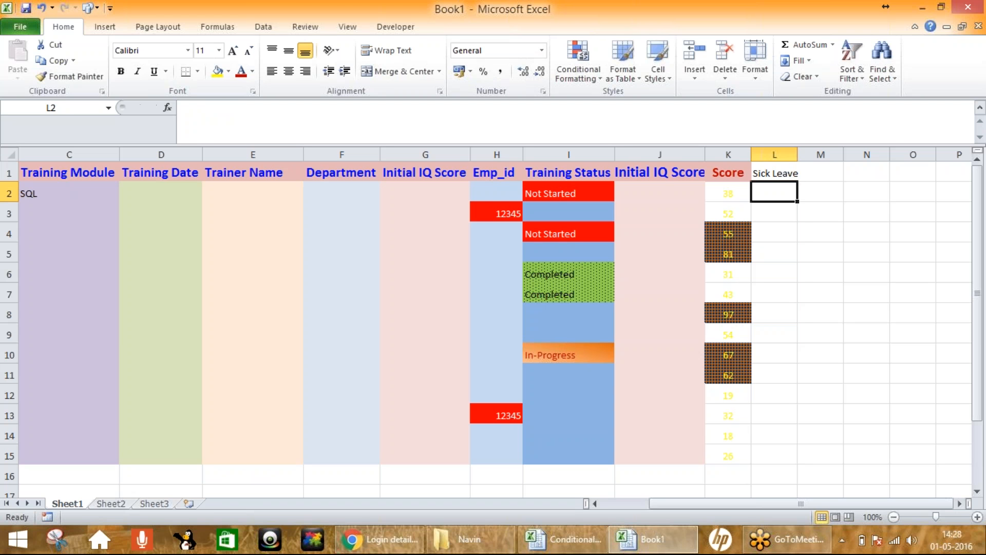
Step: Fill L2:L15 with random whole numbers from 1 to 15 using =RANDBETWEEN(1,15)
{"action": "left_click_drag", "start_coordinate": [781, 192], "coordinate": [764, 450]}
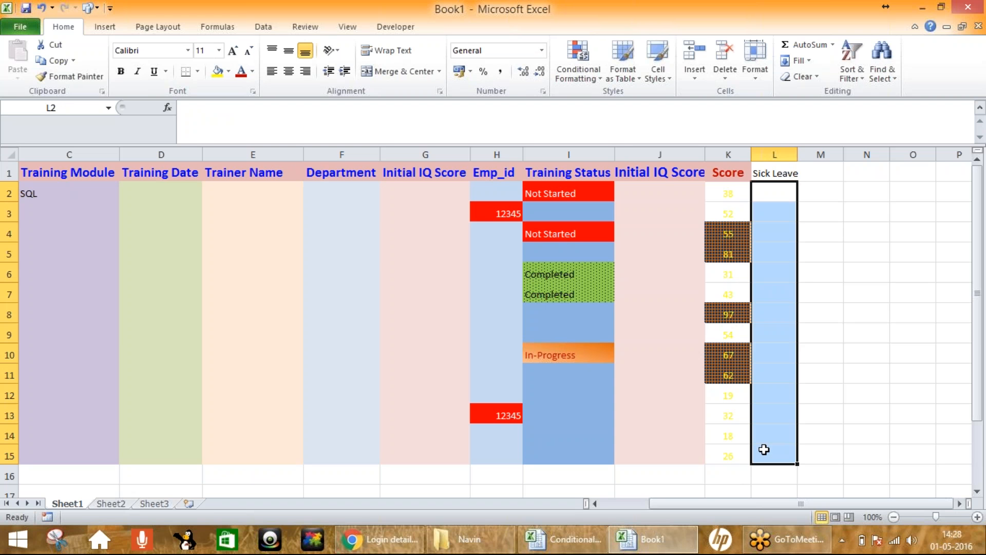
{"action": "type", "text": "=rand"}
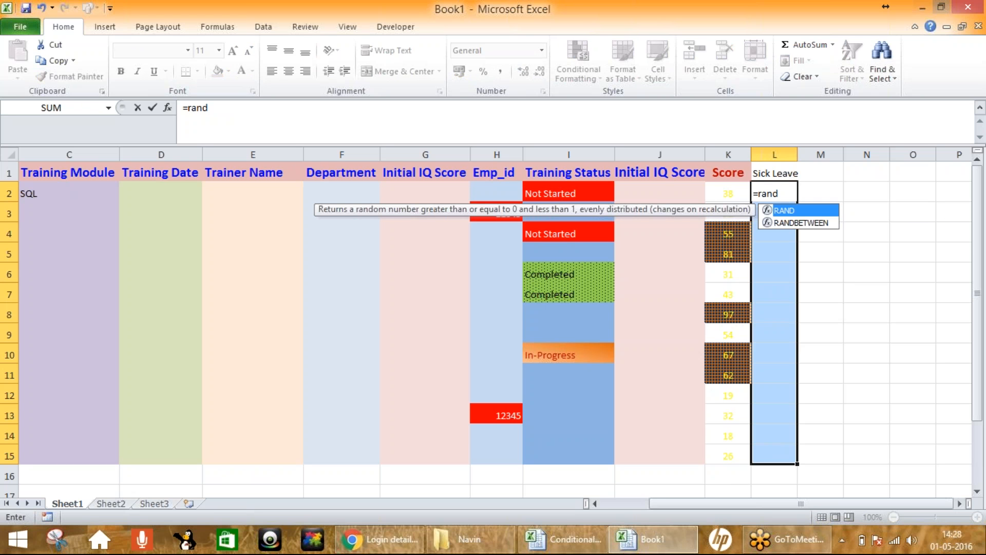
{"action": "double_click", "coordinate": [785, 222]}
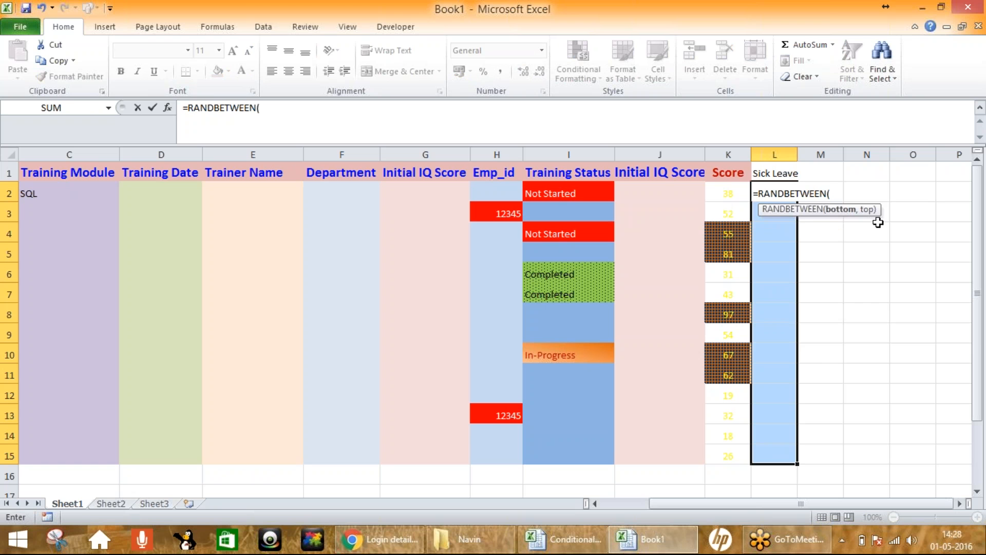
{"action": "type", "text": "1,15)"}
{"action": "key", "text": "ctrl+Return"}
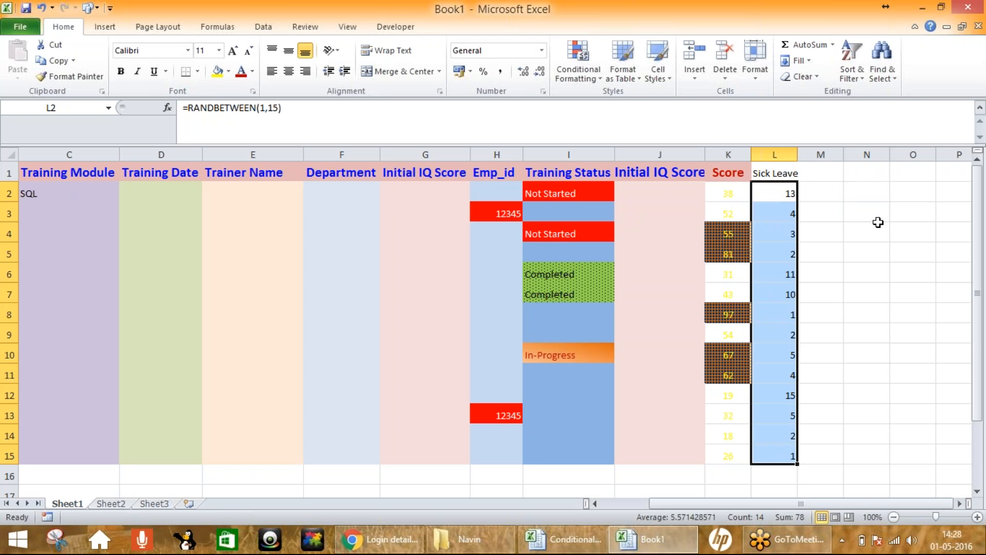
Step: Replace the random formulas in L2:L15 with their static values using Paste Special
{"action": "right_click", "coordinate": [791, 248]}
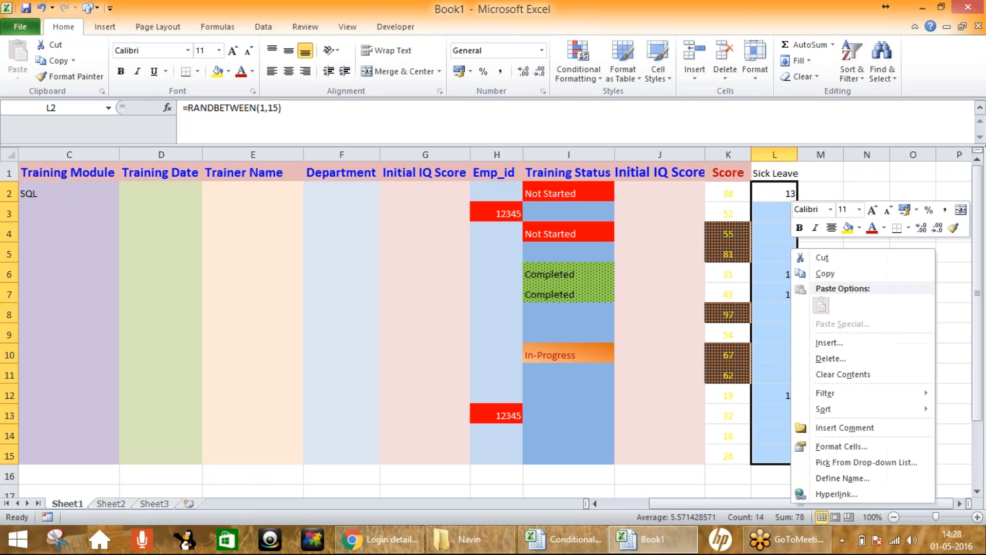
{"action": "left_click", "coordinate": [818, 277]}
{"action": "right_click", "coordinate": [785, 233]}
{"action": "left_click", "coordinate": [822, 309]}
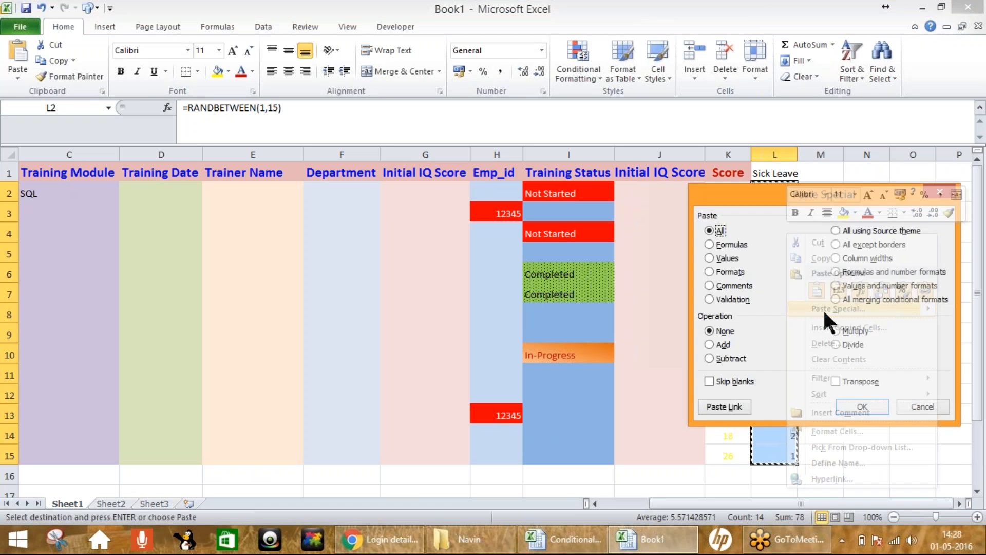
{"action": "key", "text": "v"}
{"action": "left_click", "coordinate": [863, 406]}
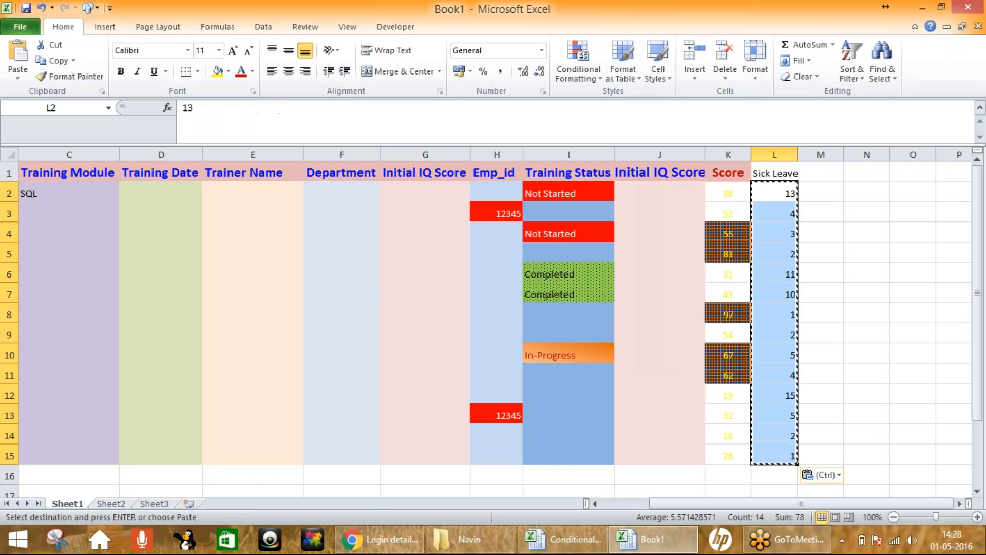
{"action": "key", "text": "Escape"}
{"action": "left_click", "coordinate": [788, 232]}
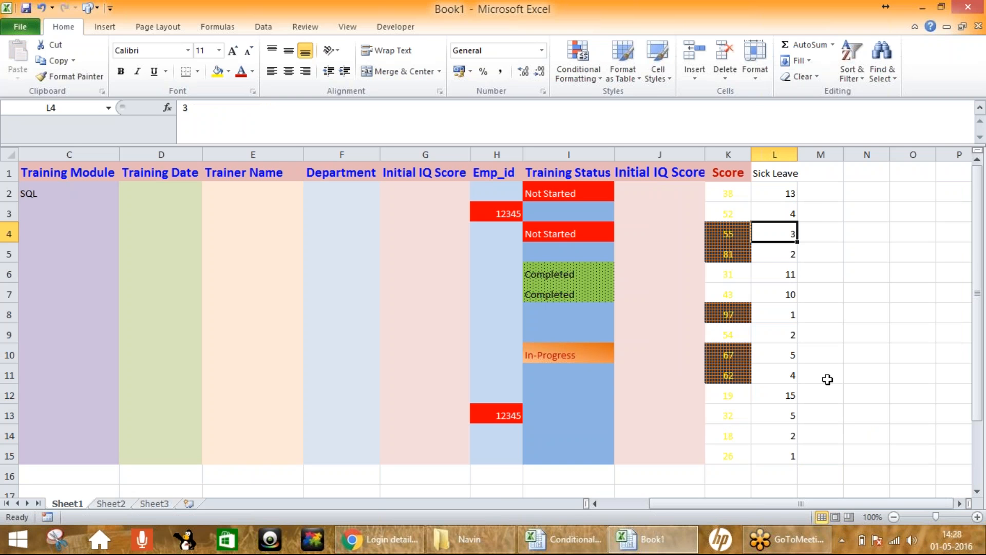
Step: Apply a conditional format to the Sick Leave column L that marks the bottom 5 items with Light Red Fill with Dark Red Text
{"action": "left_click", "coordinate": [778, 150]}
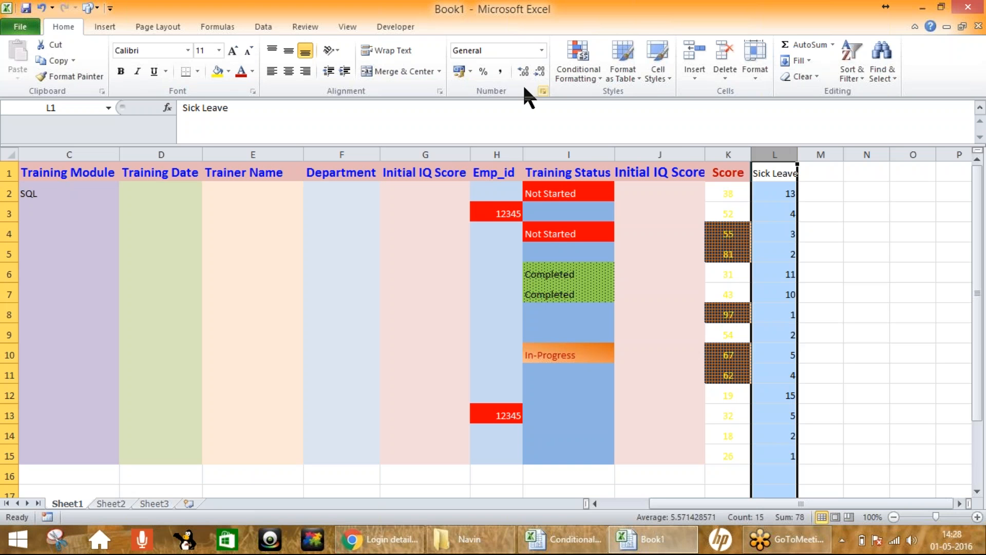
{"action": "left_click", "coordinate": [579, 69]}
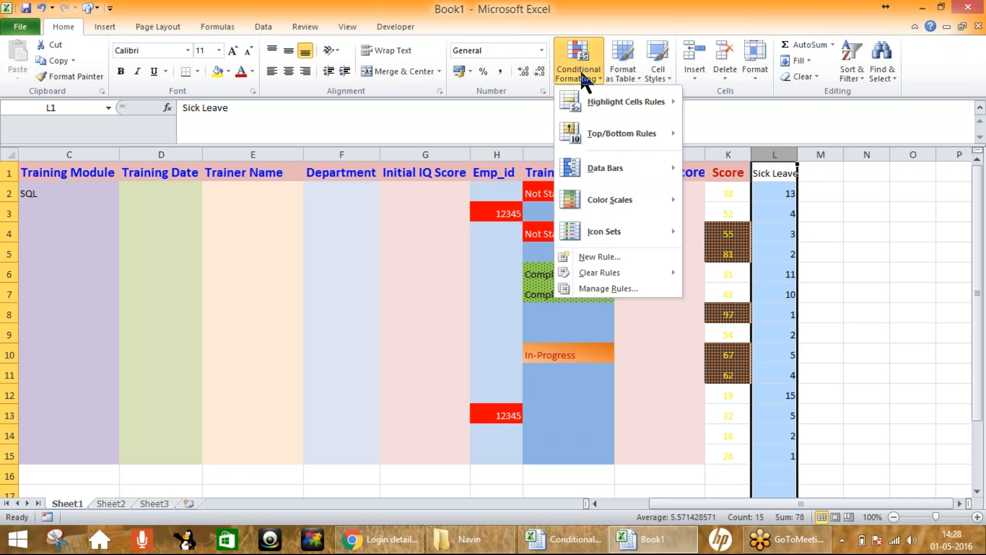
{"action": "mouse_move", "coordinate": [598, 135]}
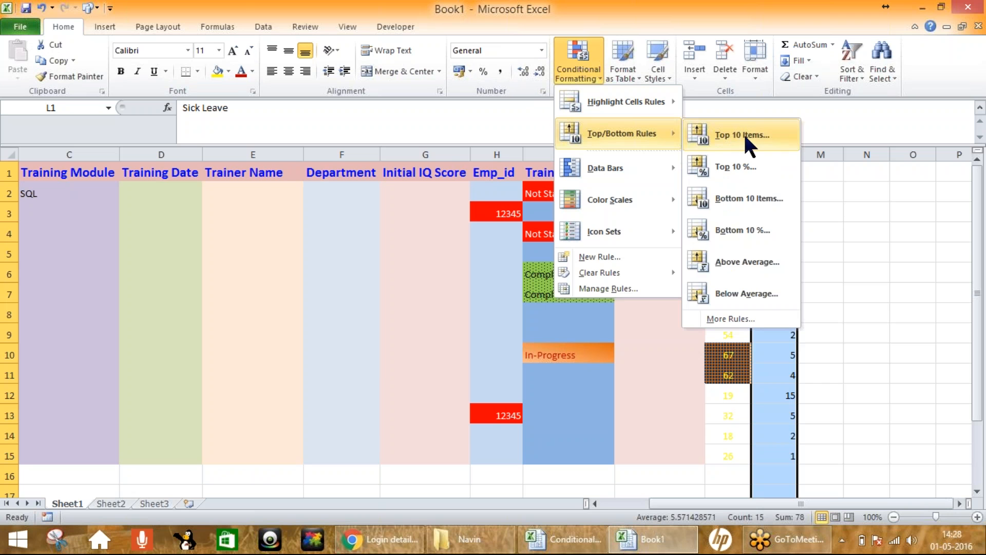
{"action": "left_click", "coordinate": [742, 197]}
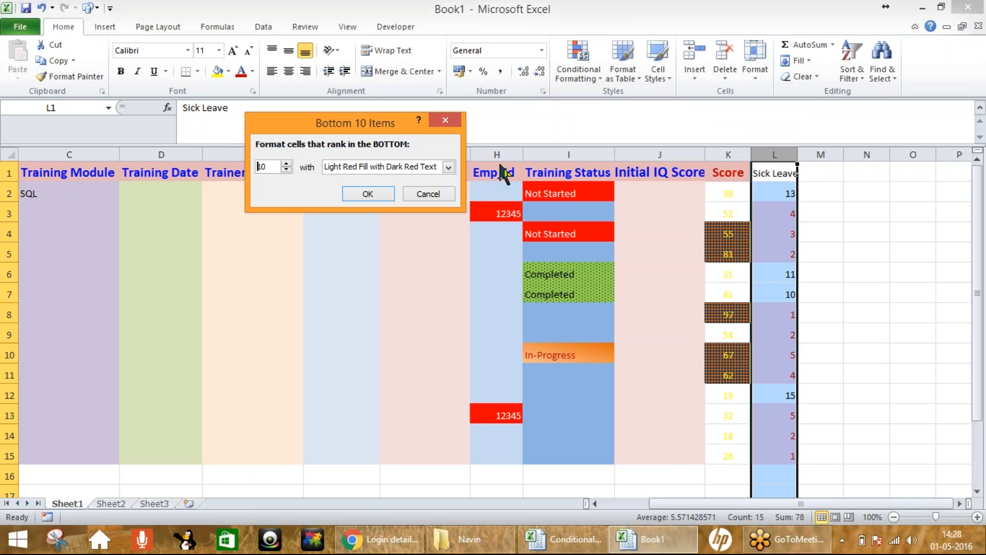
{"action": "left_click_drag", "start_coordinate": [268, 167], "coordinate": [221, 166]}
{"action": "type", "text": "5"}
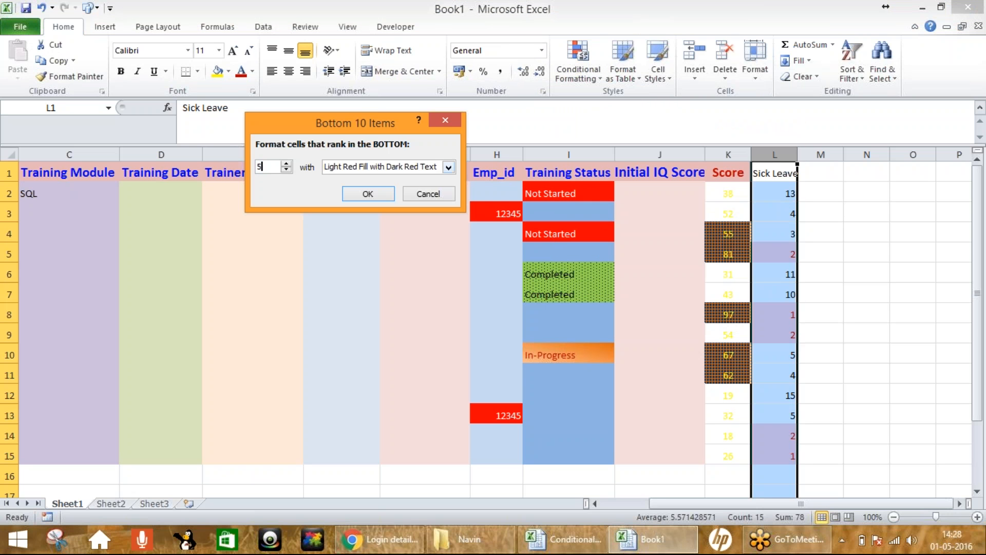
{"action": "left_click", "coordinate": [406, 167]}
{"action": "left_click", "coordinate": [404, 189]}
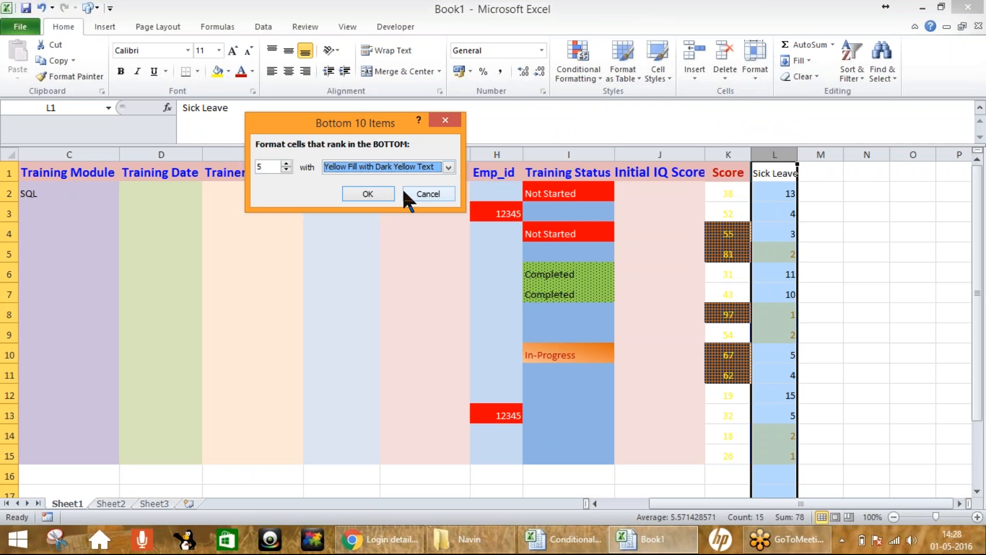
{"action": "left_click", "coordinate": [411, 168]}
{"action": "left_click", "coordinate": [428, 177]}
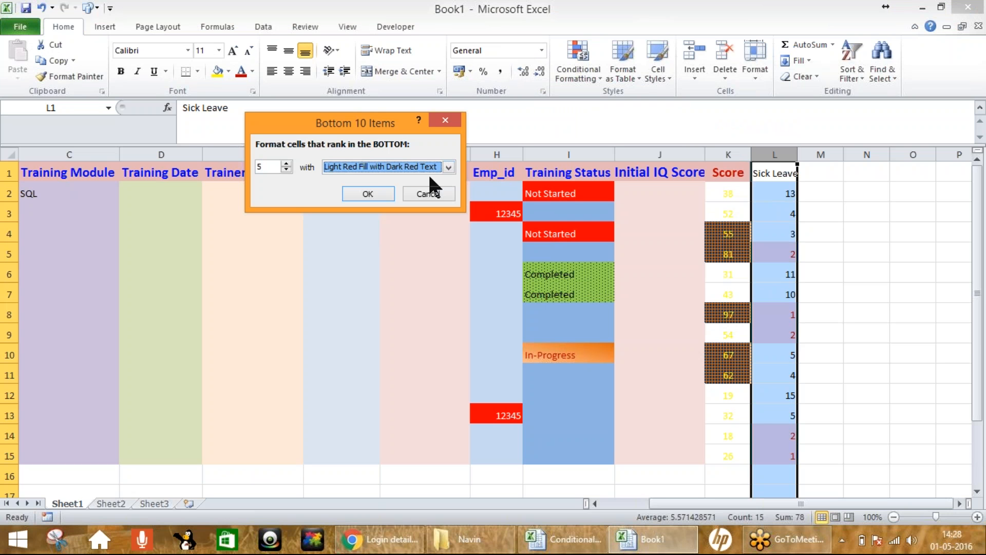
{"action": "left_click", "coordinate": [368, 194]}
{"action": "left_click", "coordinate": [811, 292]}
{"action": "left_click", "coordinate": [782, 295]}
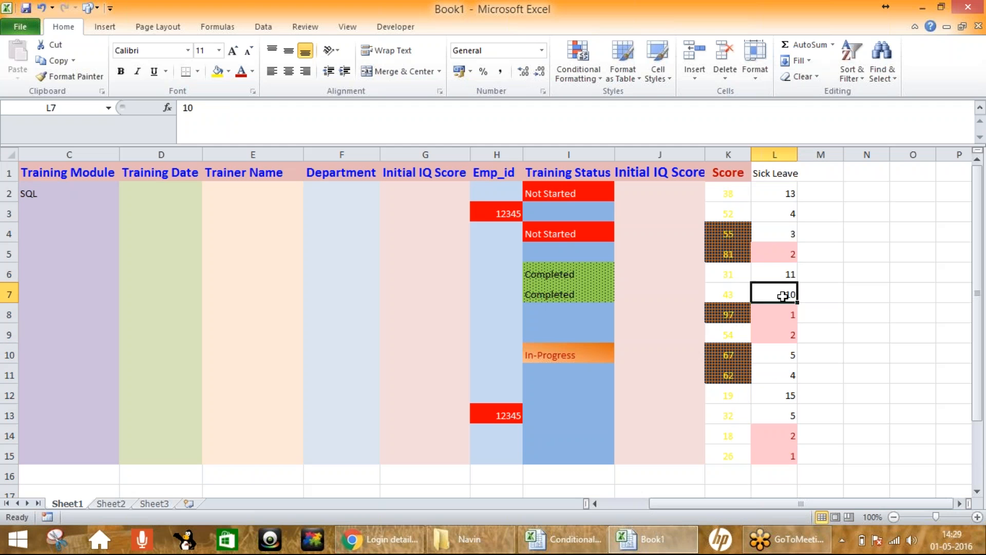
Step: Copy the Sick Leave column L and paste only its values into column M
{"action": "left_click", "coordinate": [779, 154]}
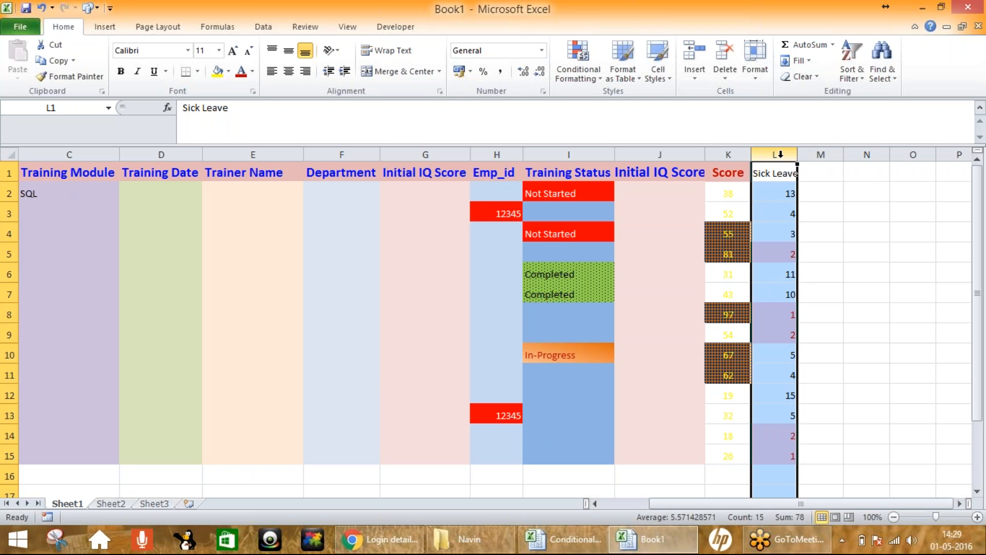
{"action": "key", "text": "ctrl+c"}
{"action": "left_click", "coordinate": [821, 154]}
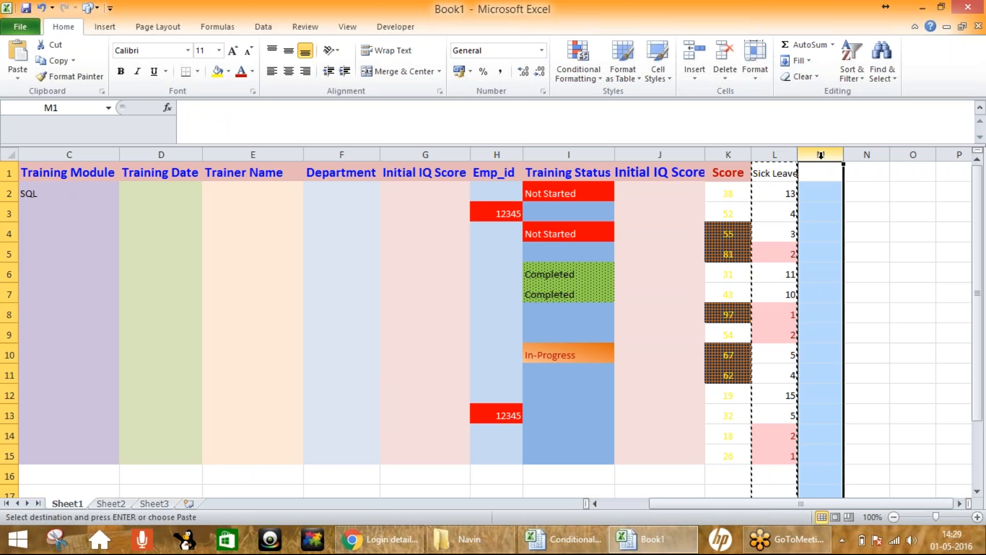
{"action": "right_click", "coordinate": [821, 154]}
{"action": "left_click", "coordinate": [866, 233]}
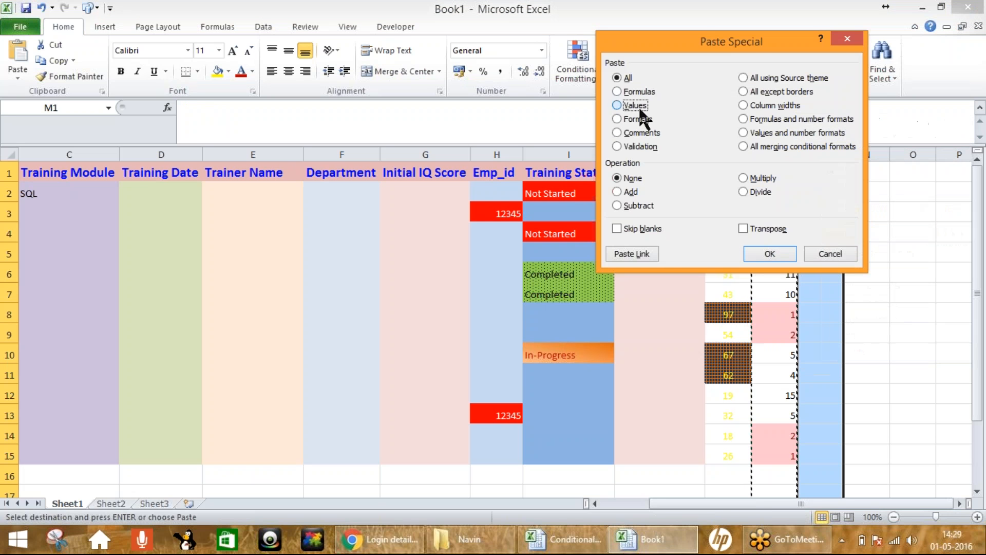
{"action": "left_click", "coordinate": [635, 105]}
{"action": "left_click", "coordinate": [778, 253]}
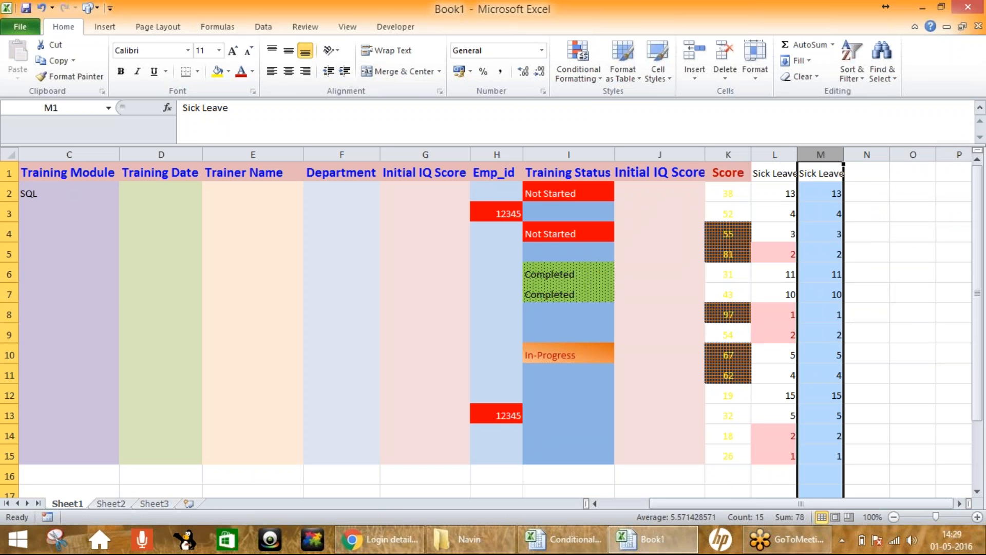
{"action": "left_click_drag", "start_coordinate": [825, 193], "coordinate": [821, 455]}
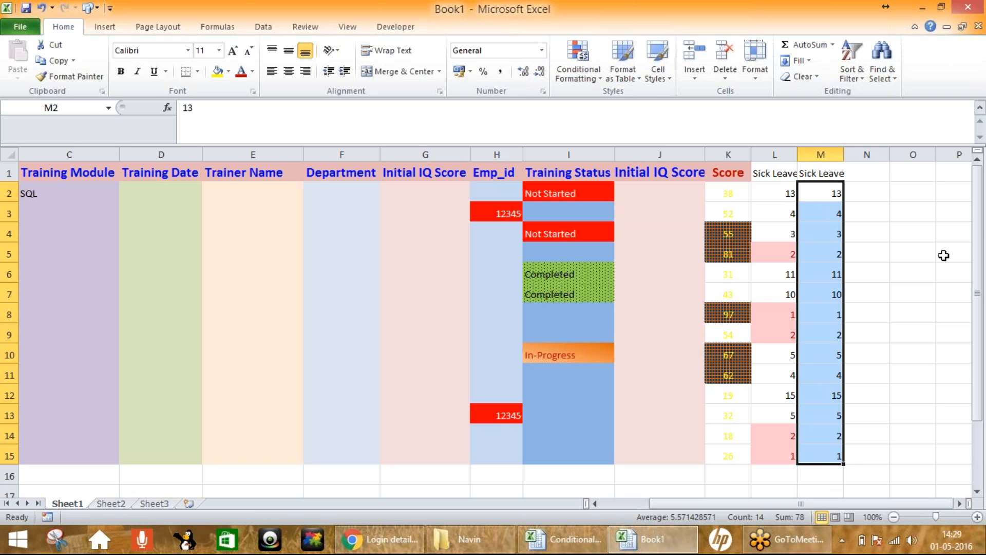
Step: Apply a conditional format to column M that marks the top 50% of values with Light Red Fill with Dark Red Text
{"action": "left_click", "coordinate": [831, 153]}
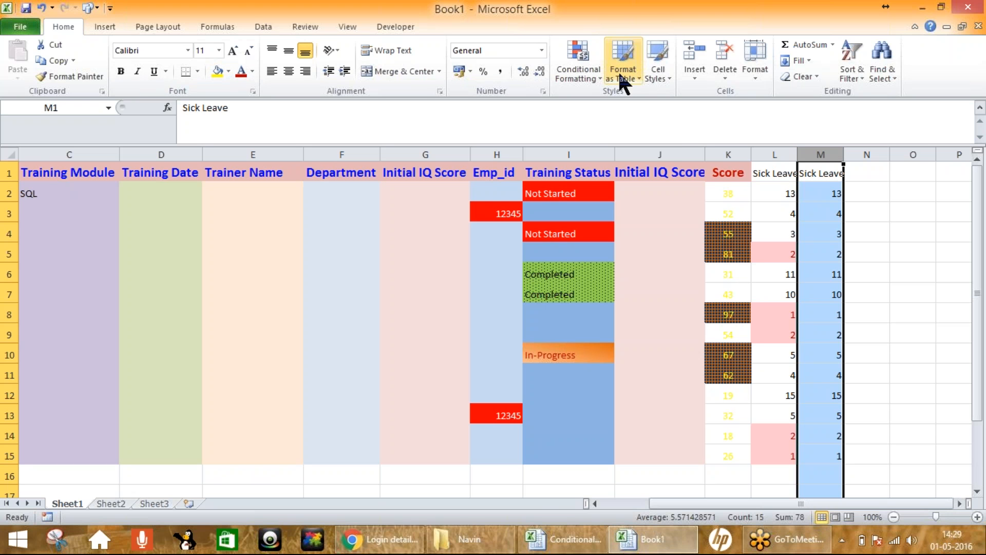
{"action": "left_click", "coordinate": [583, 73]}
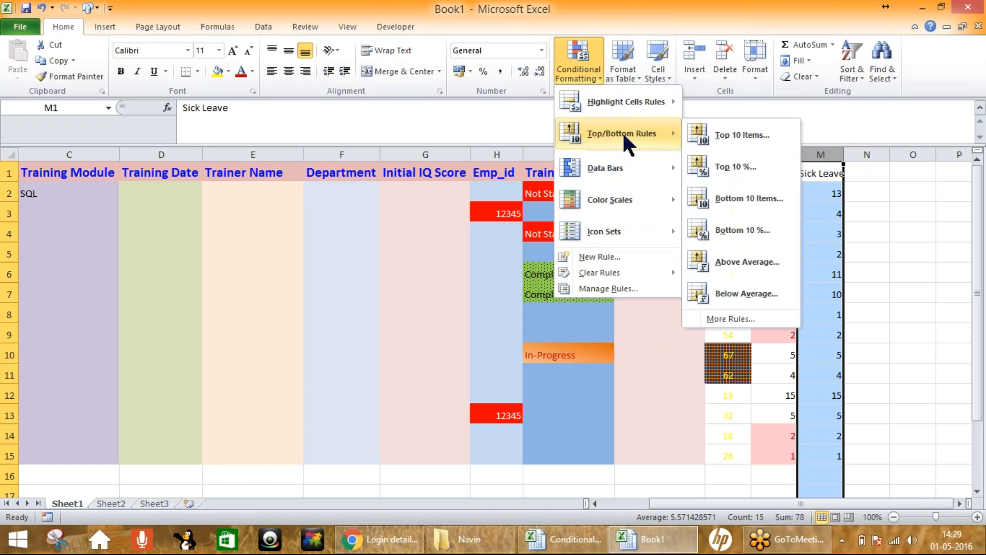
{"action": "mouse_move", "coordinate": [622, 136]}
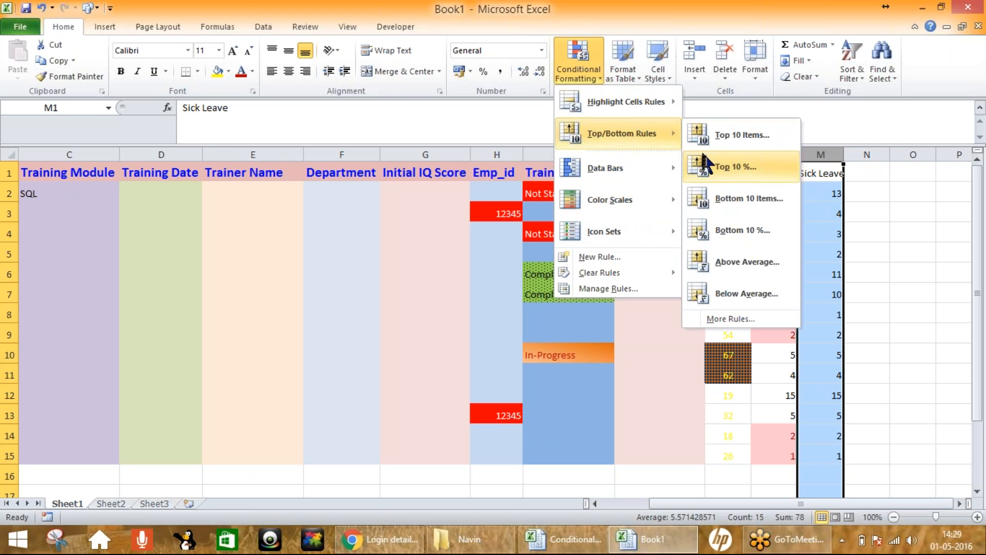
{"action": "left_click", "coordinate": [734, 164]}
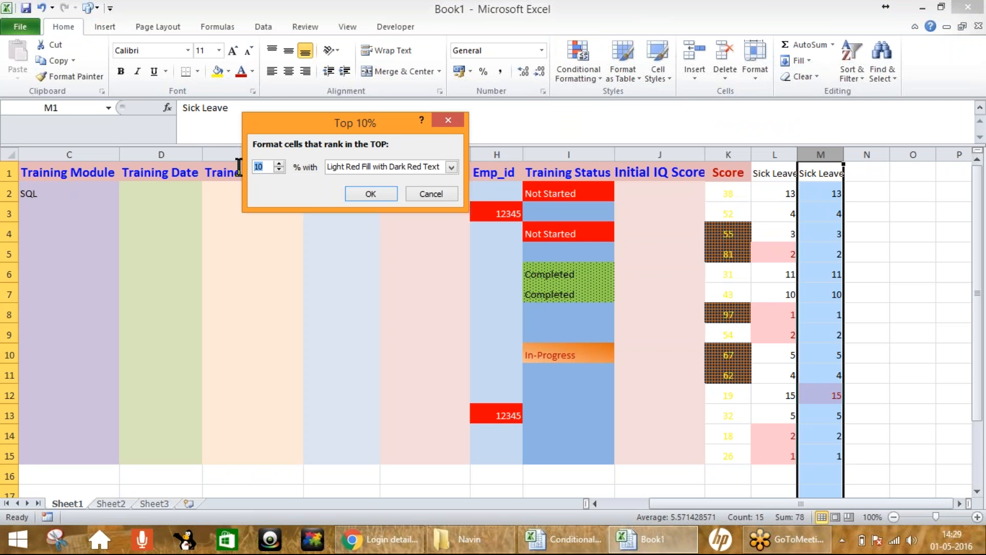
{"action": "type", "text": "50"}
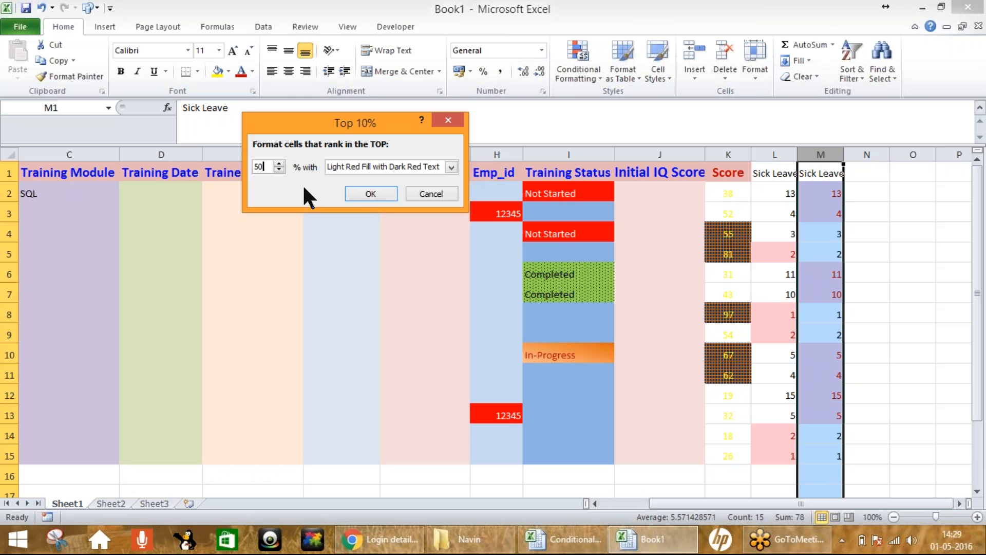
{"action": "left_click", "coordinate": [371, 194]}
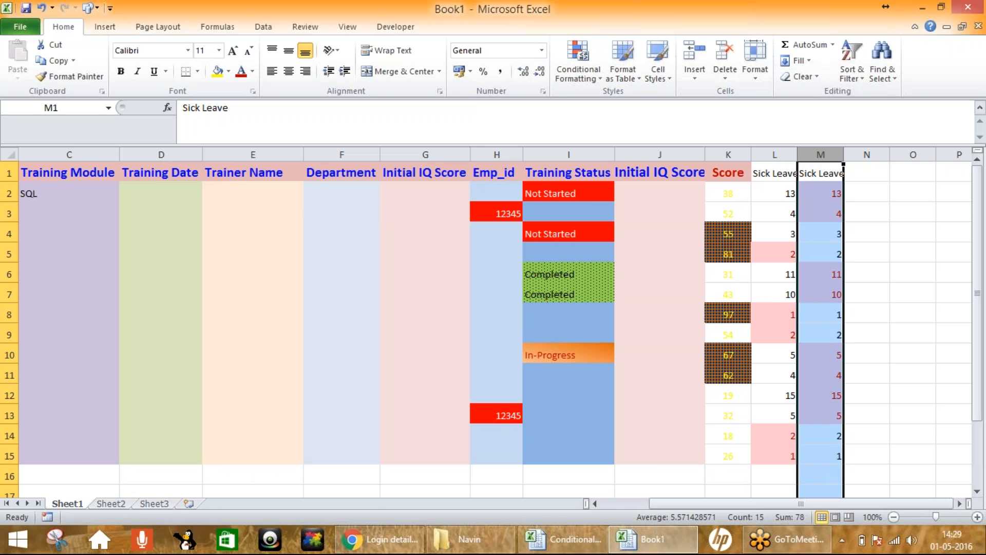
{"action": "left_click", "coordinate": [865, 317]}
Step: Examine which sick leave values in column M are highlighted by the top 50% rule
{"action": "left_click", "coordinate": [833, 194]}
{"action": "left_click", "coordinate": [830, 211]}
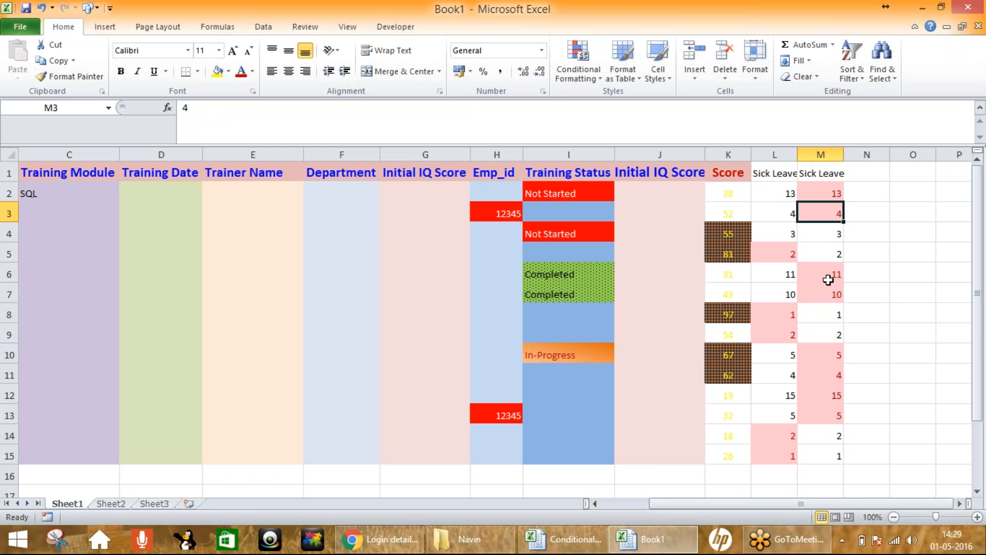
{"action": "left_click", "coordinate": [827, 277]}
{"action": "left_click", "coordinate": [826, 293]}
{"action": "left_click", "coordinate": [824, 355]}
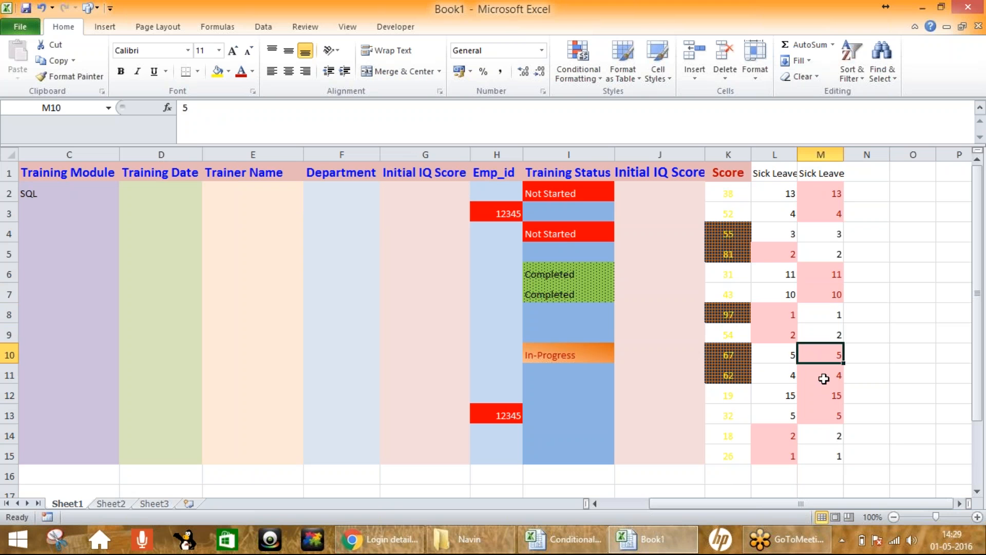
{"action": "left_click", "coordinate": [823, 376]}
{"action": "left_click", "coordinate": [825, 396]}
{"action": "left_click", "coordinate": [829, 414]}
{"action": "left_click", "coordinate": [832, 278]}
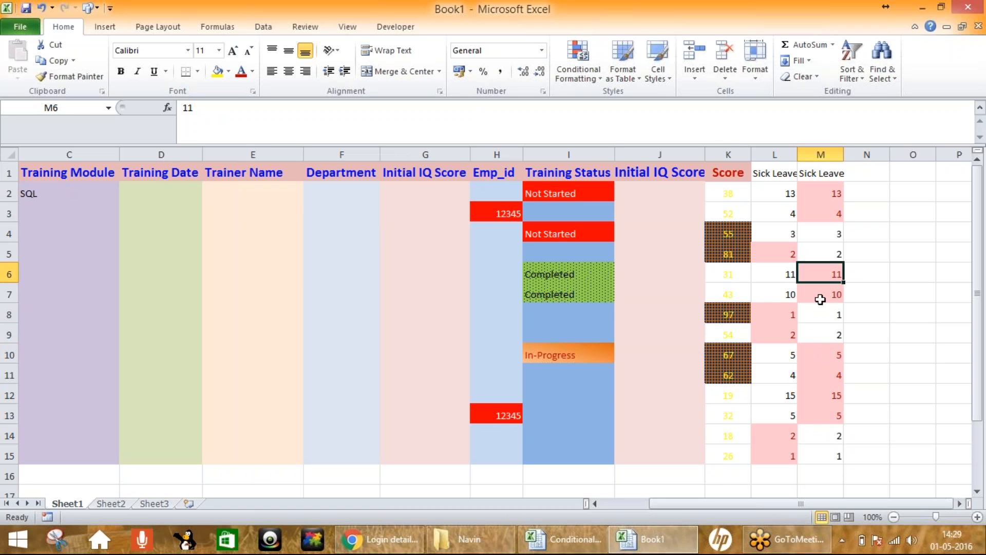
{"action": "left_click", "coordinate": [819, 295]}
{"action": "left_click", "coordinate": [821, 197]}
{"action": "left_click", "coordinate": [822, 217]}
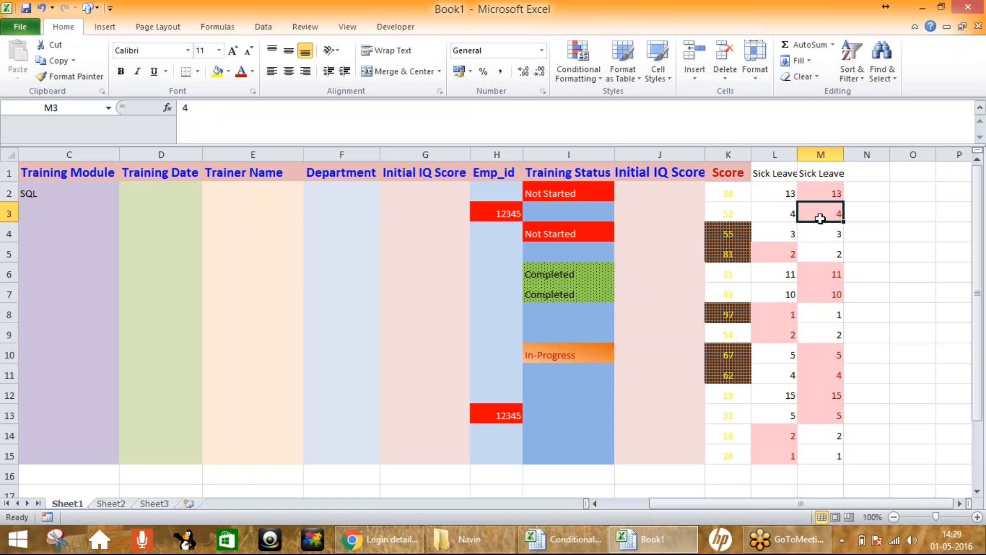
{"action": "left_click", "coordinate": [825, 18]}
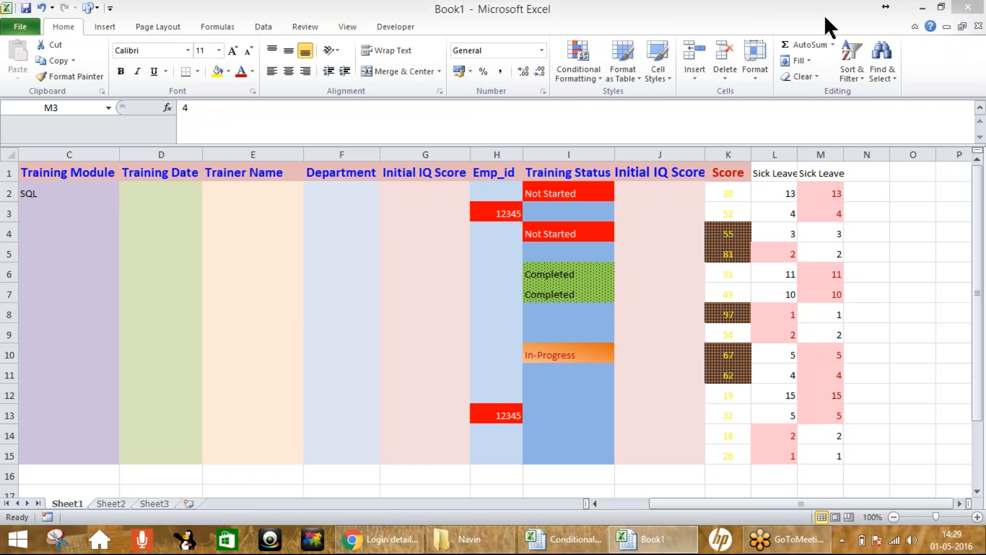
{"action": "left_click", "coordinate": [823, 13]}
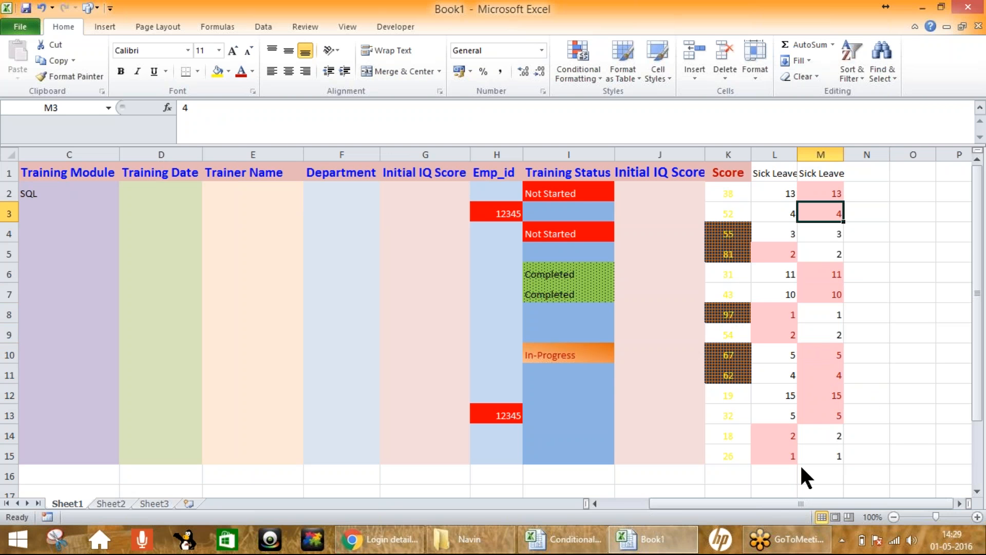
{"action": "key", "text": "Down"}
{"action": "key", "text": "Down"}
{"action": "key", "text": "Down"}
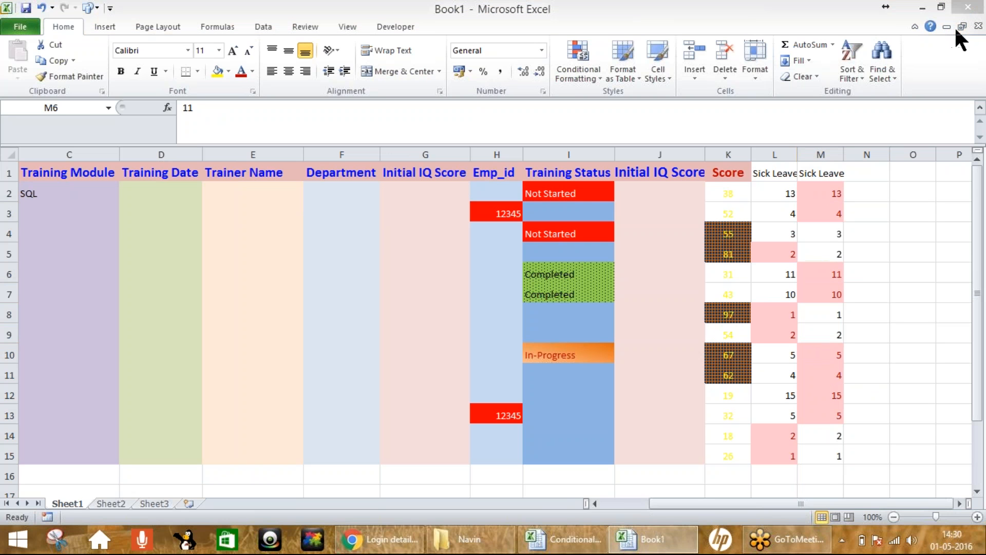
{"action": "left_click", "coordinate": [762, 169]}
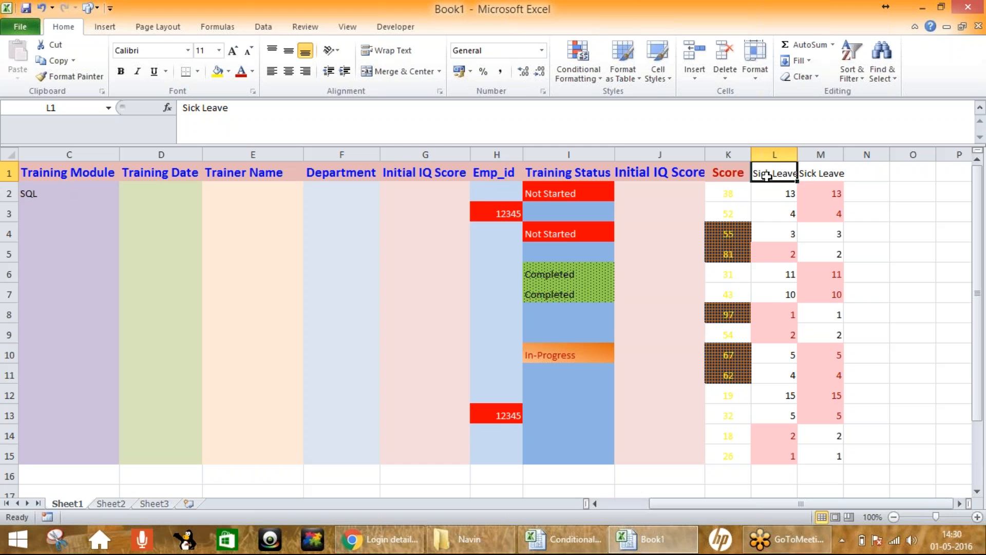
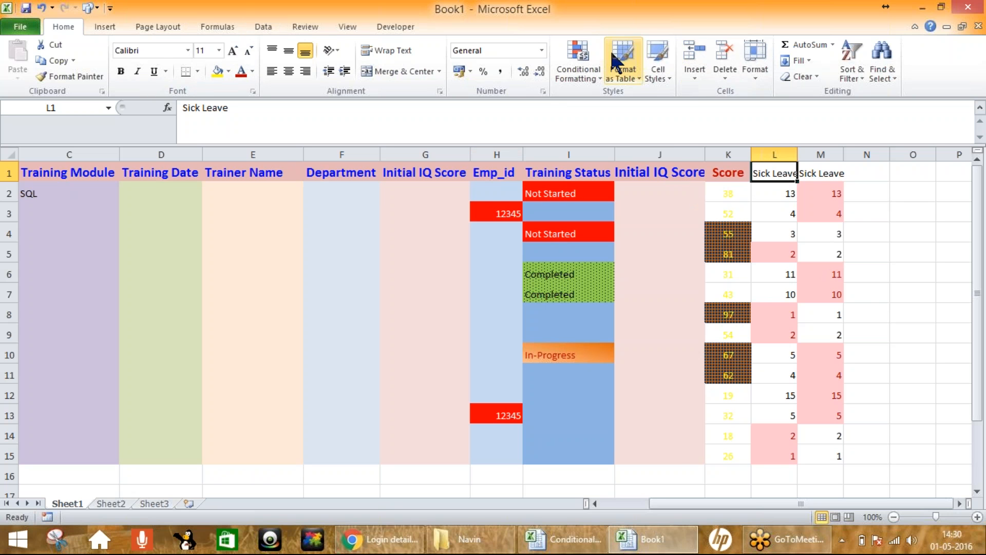
Step: Look over the icon sets available for conditional formatting without applying one
{"action": "left_click", "coordinate": [579, 75]}
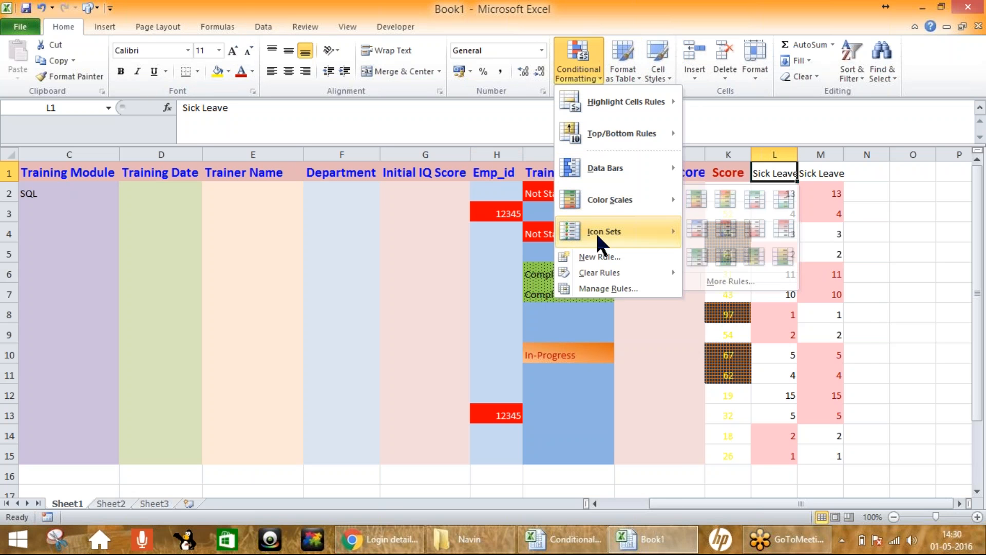
{"action": "mouse_move", "coordinate": [597, 241]}
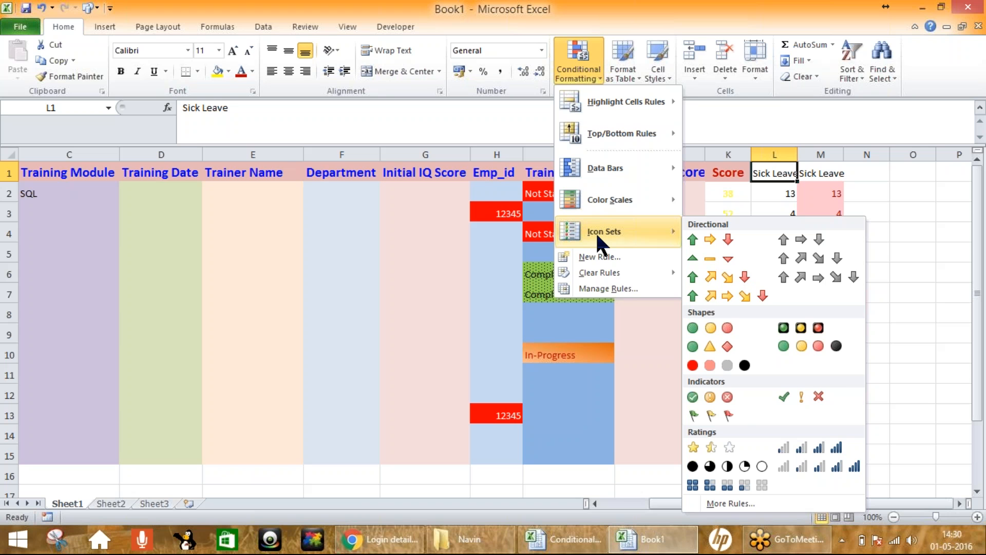
{"action": "left_click", "coordinate": [393, 282]}
Step: Switch to the Conditional Formatting - Various.xlsb workbook and slightly widen the Initial IQ Score column J
{"action": "left_click", "coordinate": [563, 546]}
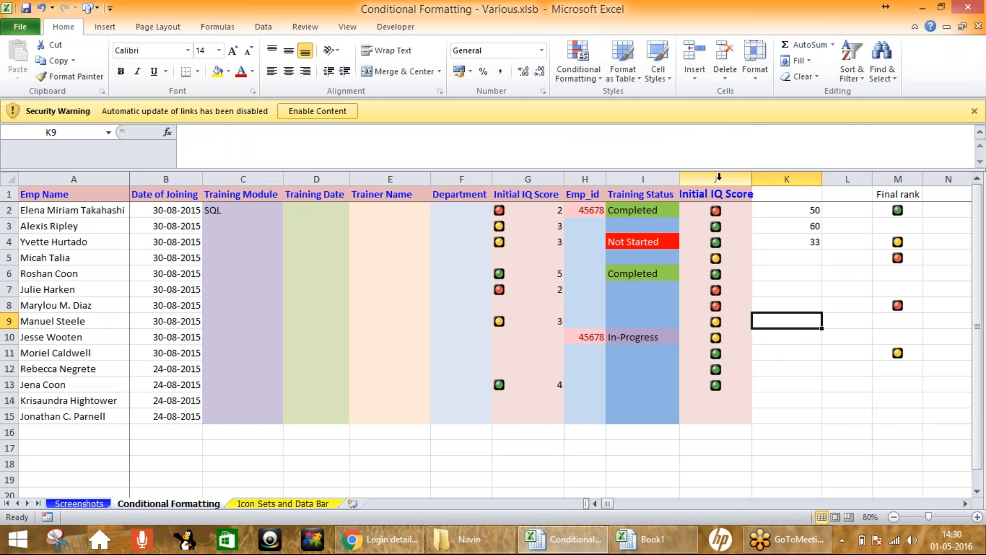
{"action": "left_click", "coordinate": [718, 177]}
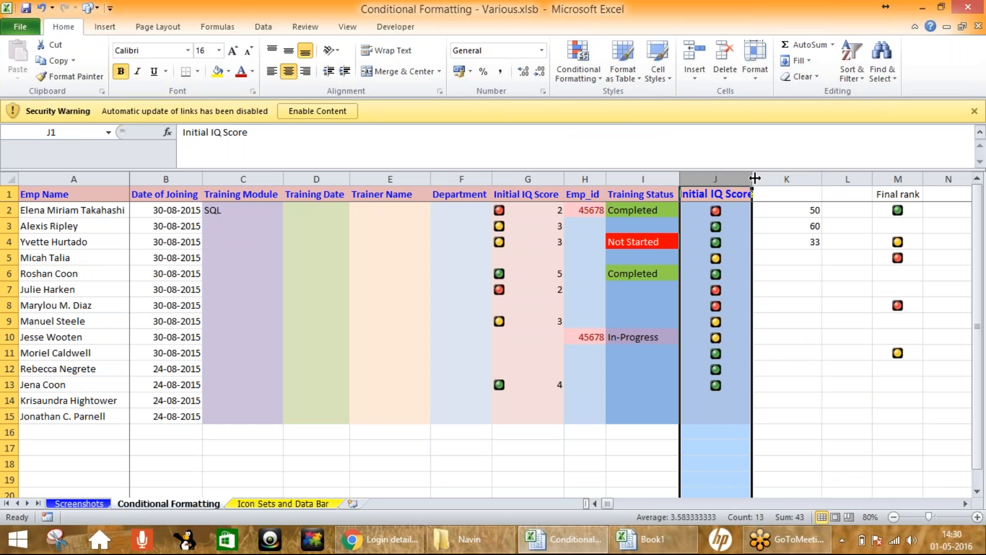
{"action": "left_click_drag", "start_coordinate": [751, 177], "coordinate": [761, 177]}
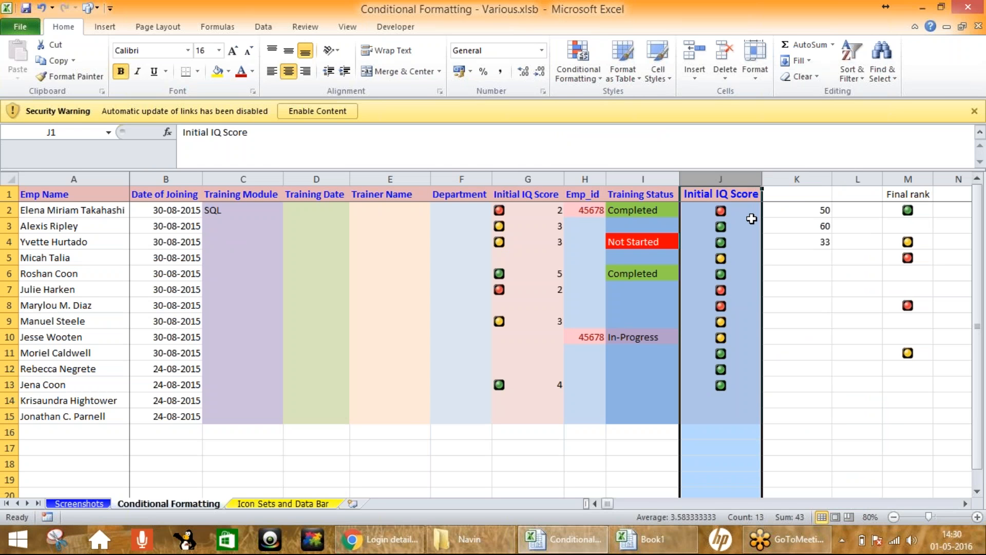
Step: Check which score options the drop-down in the first Initial IQ Score cell, J2, offers
{"action": "left_click", "coordinate": [738, 209]}
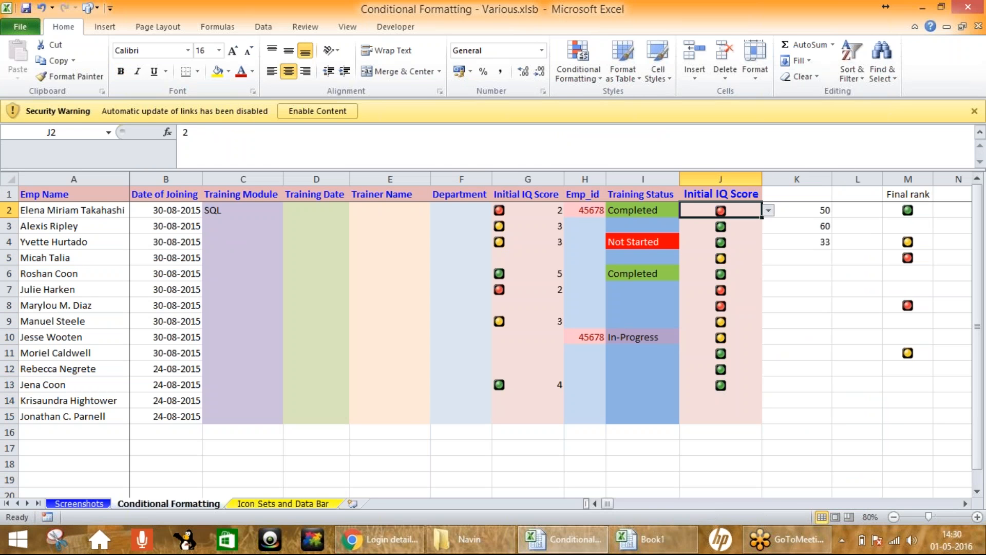
{"action": "left_click", "coordinate": [768, 210]}
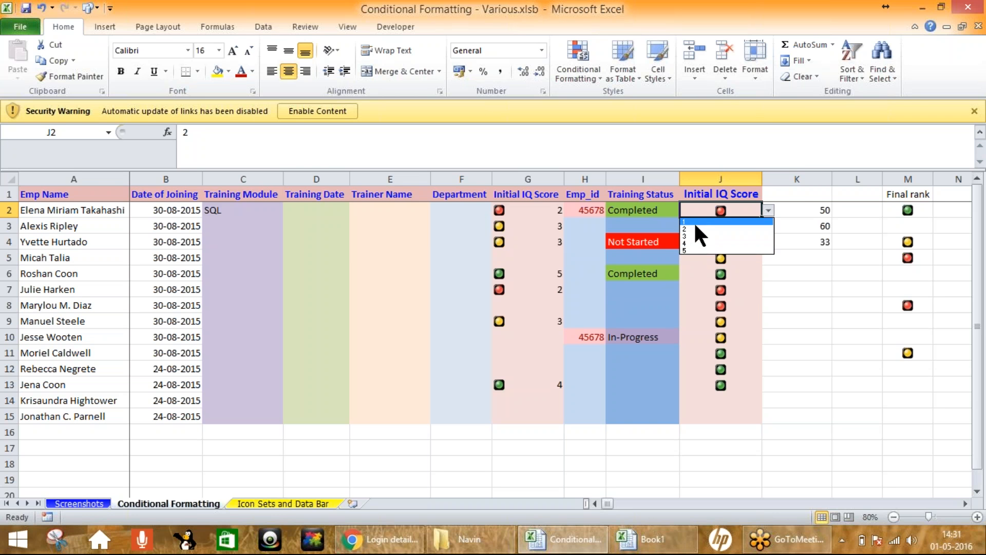
{"action": "left_click", "coordinate": [794, 258]}
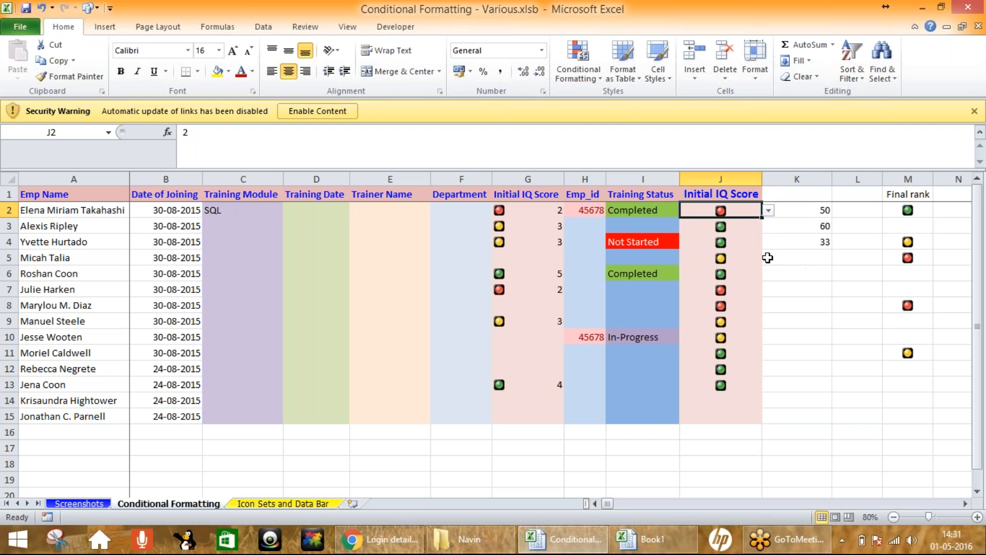
{"action": "left_click", "coordinate": [769, 211]}
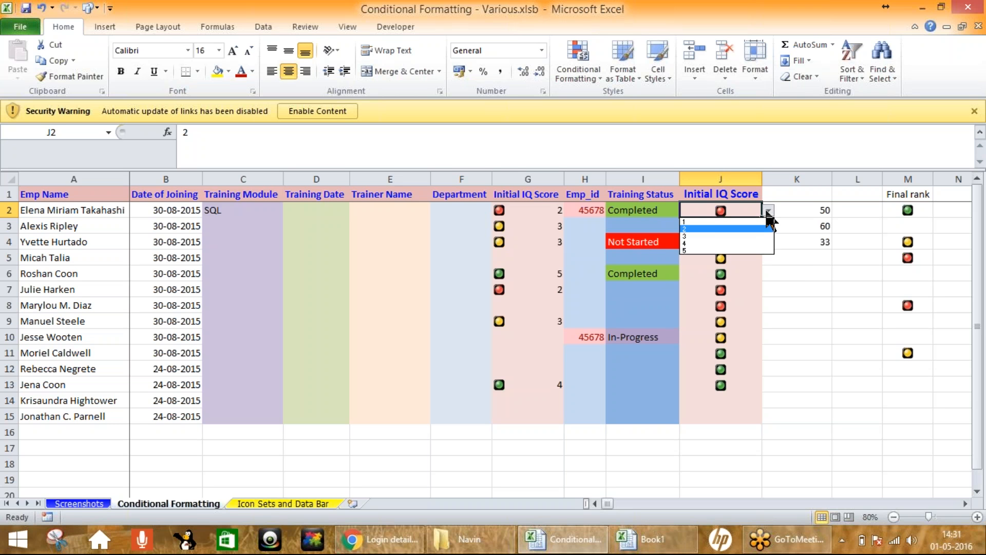
{"action": "left_click", "coordinate": [769, 211]}
Step: Try the scores 1, 2, 3 and 4 one after another in the empty Initial IQ Score cell J15
{"action": "left_click", "coordinate": [715, 416]}
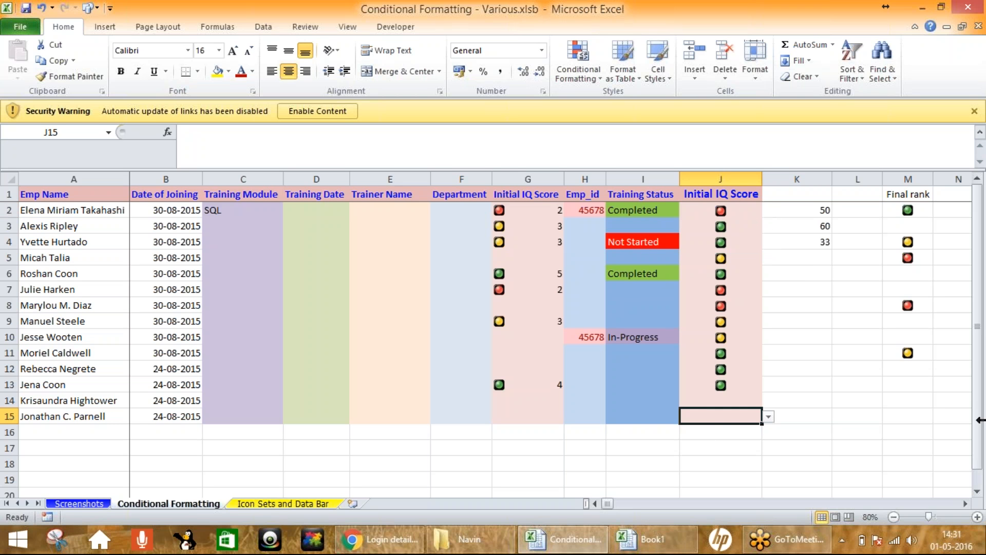
{"action": "left_click", "coordinate": [769, 416]}
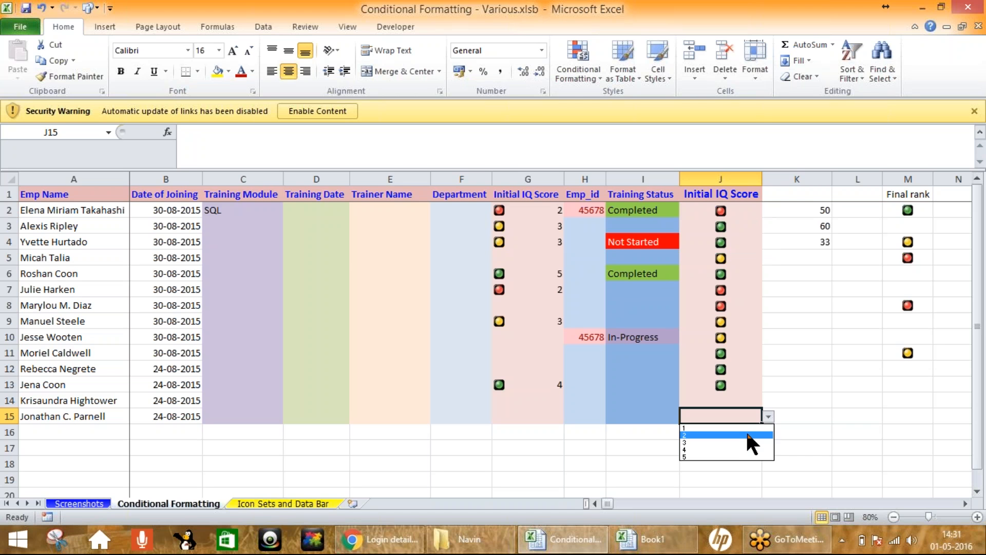
{"action": "left_click", "coordinate": [747, 428]}
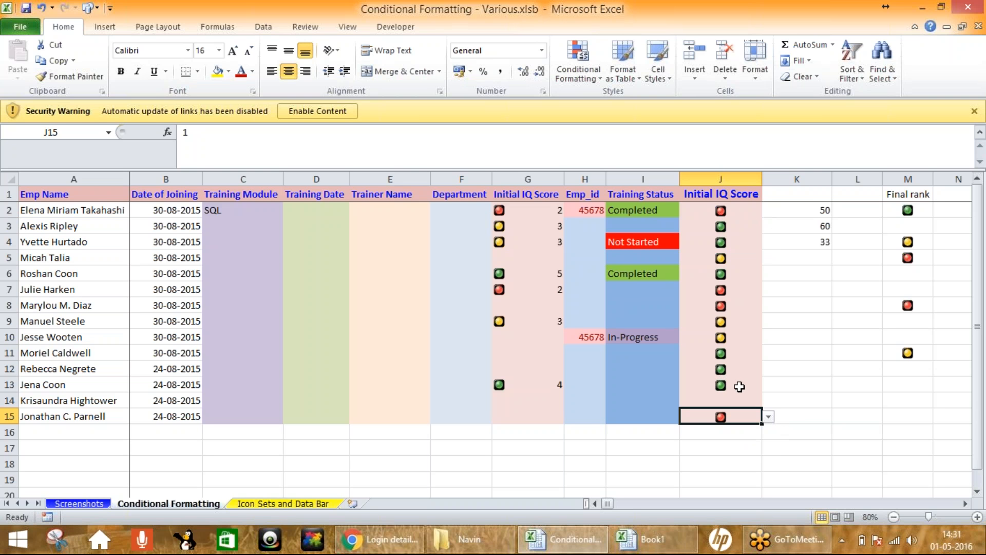
{"action": "left_click", "coordinate": [768, 417]}
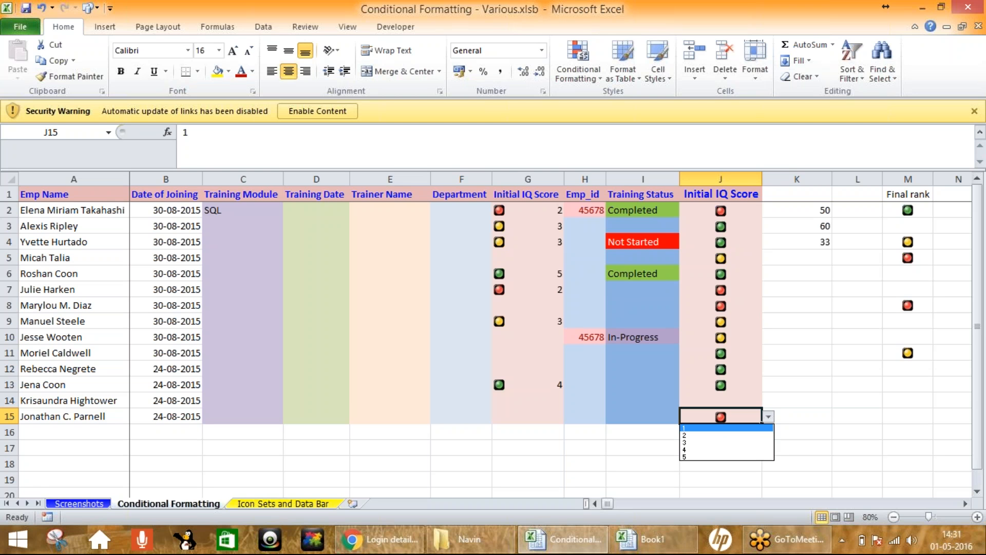
{"action": "left_click", "coordinate": [769, 417]}
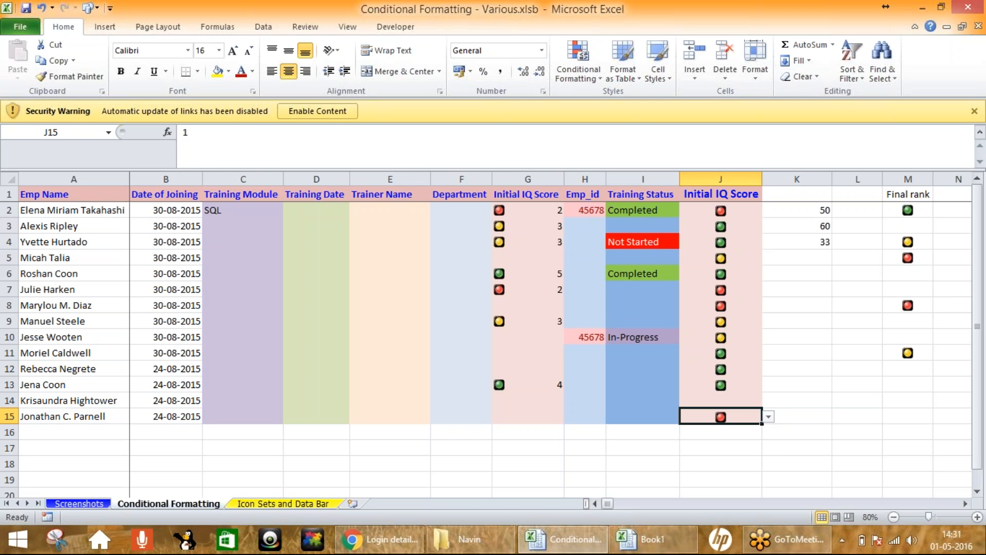
{"action": "left_click", "coordinate": [769, 416]}
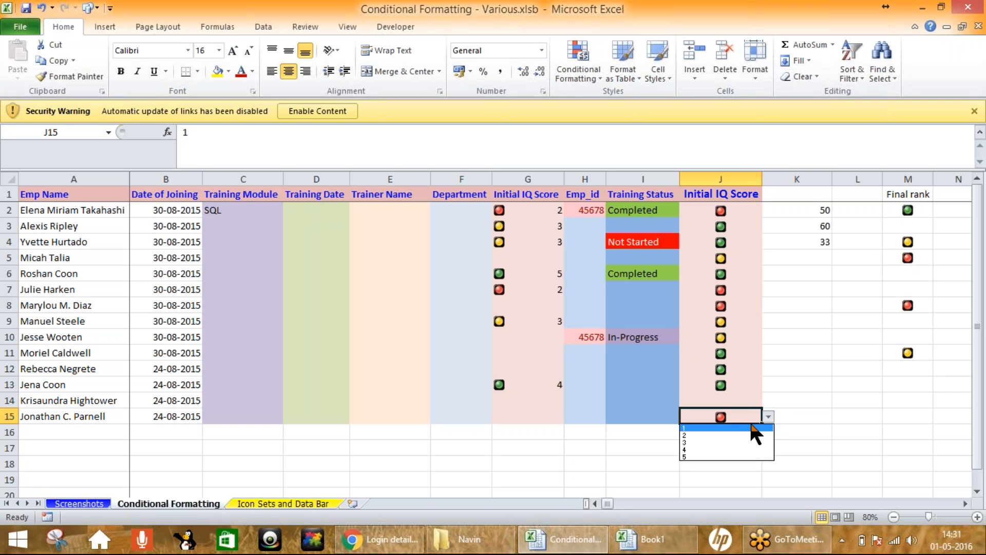
{"action": "left_click", "coordinate": [742, 434]}
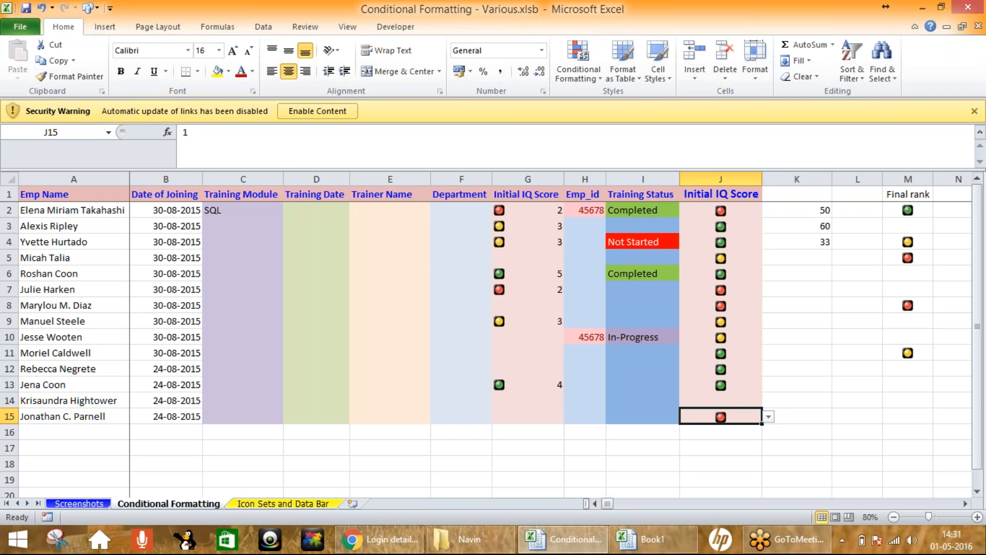
{"action": "left_click", "coordinate": [768, 417]}
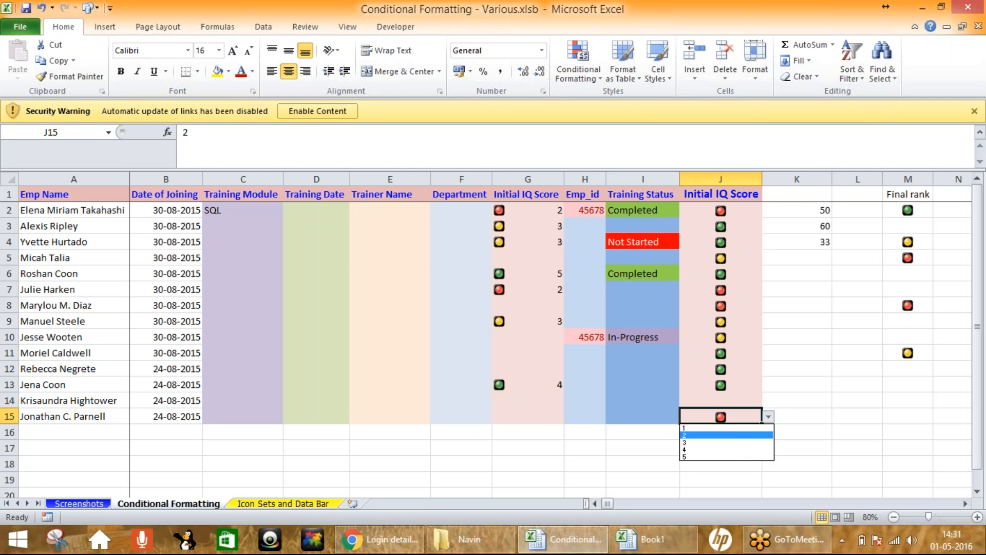
{"action": "left_click", "coordinate": [723, 442]}
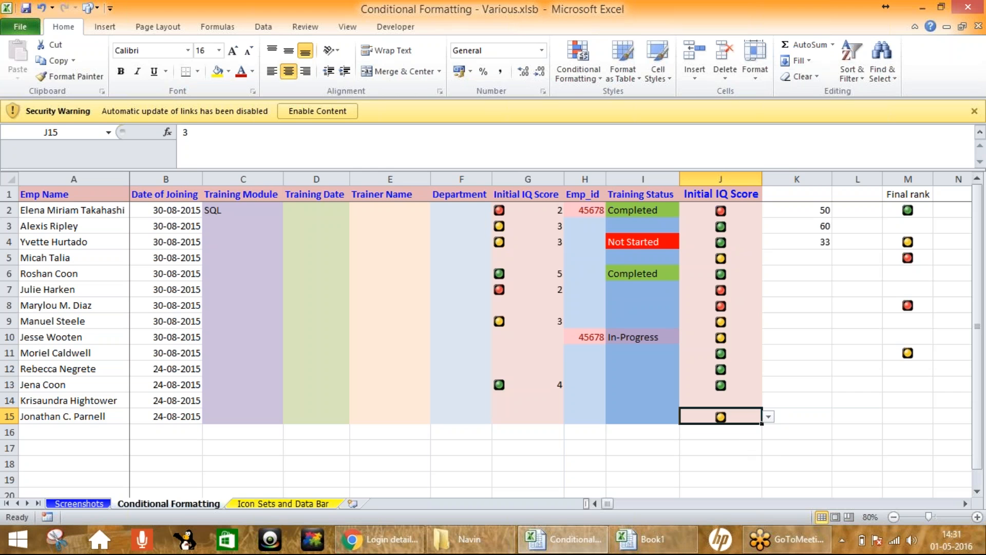
{"action": "left_click", "coordinate": [767, 417]}
{"action": "left_click", "coordinate": [722, 443]}
Step: Set the Initial IQ Score in cell J15 to 5 and select the scores J2:J15
{"action": "left_click", "coordinate": [767, 417]}
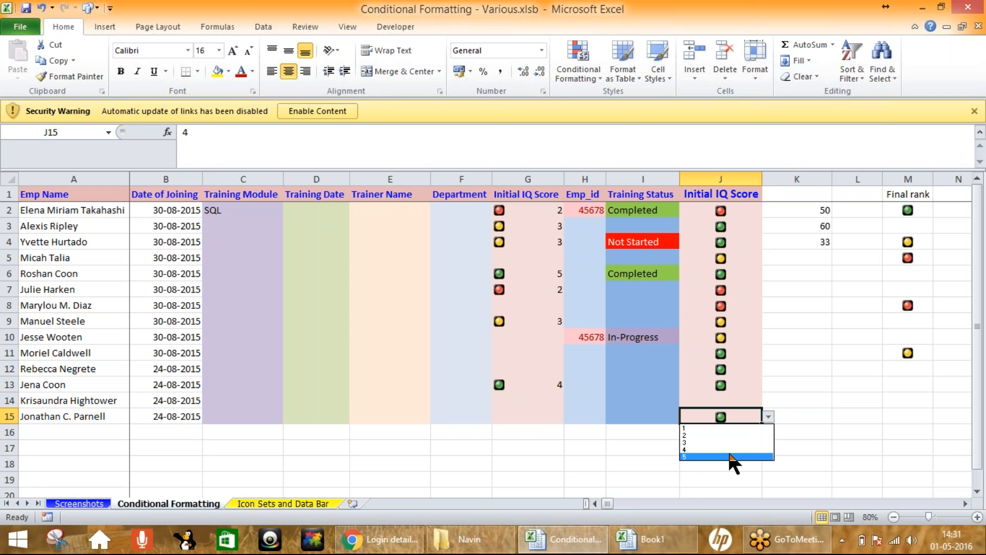
{"action": "left_click", "coordinate": [729, 453]}
{"action": "left_click", "coordinate": [754, 399]}
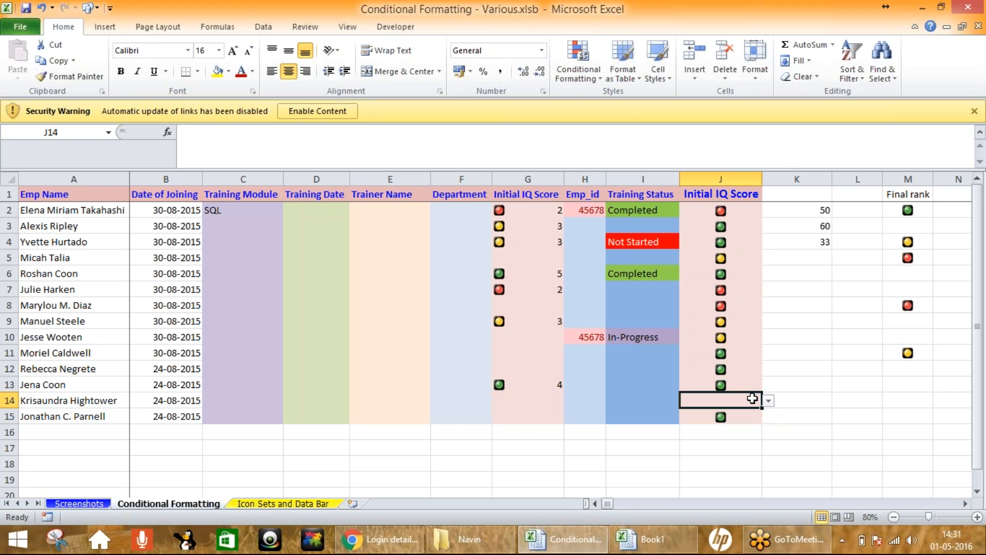
{"action": "left_click_drag", "start_coordinate": [722, 210], "coordinate": [710, 416]}
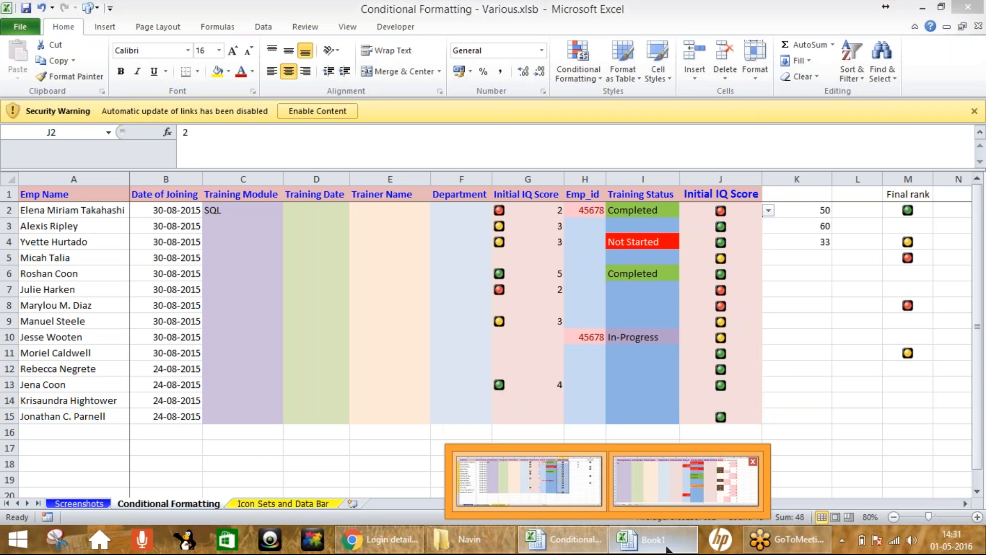
Step: Switch back to the Book1 workbook and slightly widen the Sick Leave column M
{"action": "left_click", "coordinate": [688, 483]}
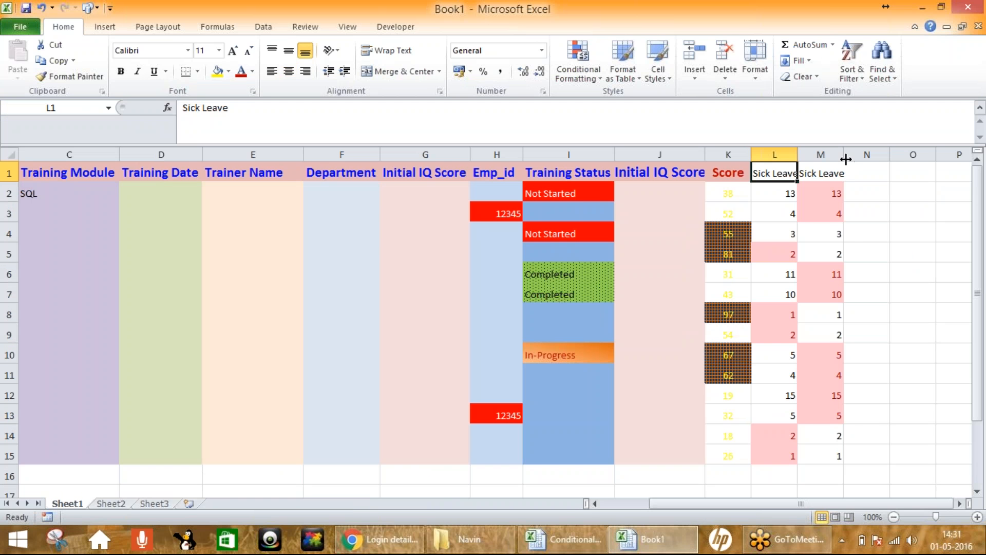
{"action": "left_click_drag", "start_coordinate": [844, 157], "coordinate": [849, 157]}
{"action": "left_click", "coordinate": [873, 170]}
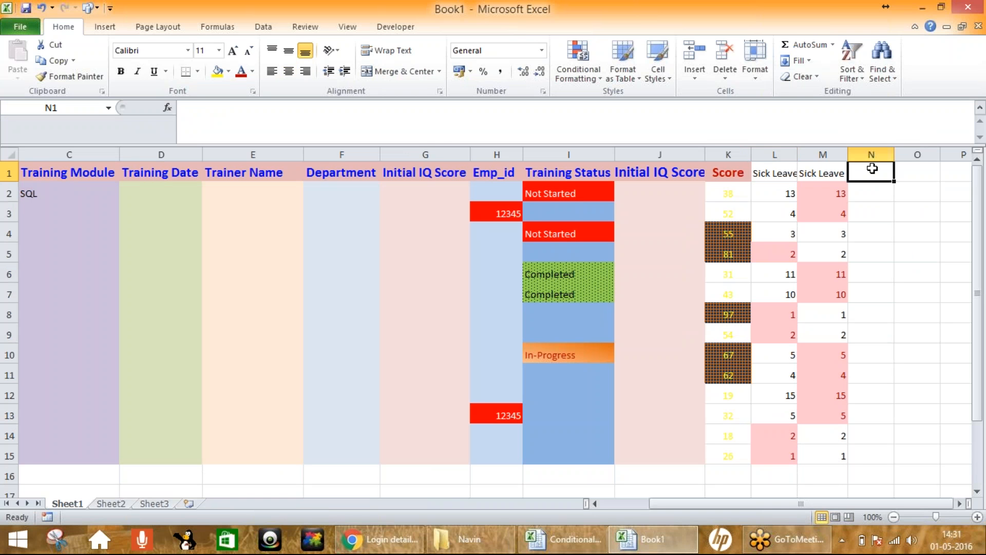
{"action": "left_click", "coordinate": [865, 192]}
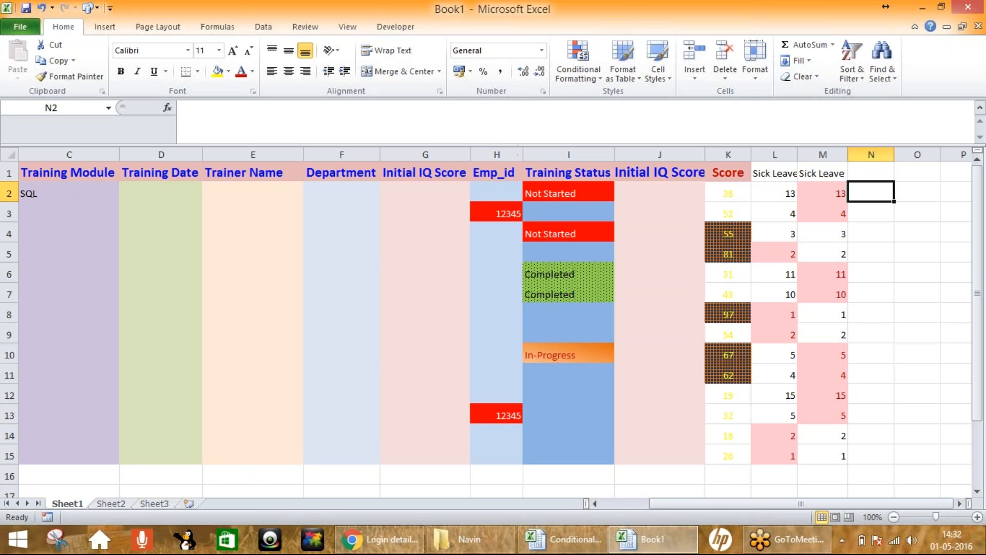
Step: Enter the header Initial Score in cell N1 and autofit the width of column N
{"action": "left_click", "coordinate": [866, 172]}
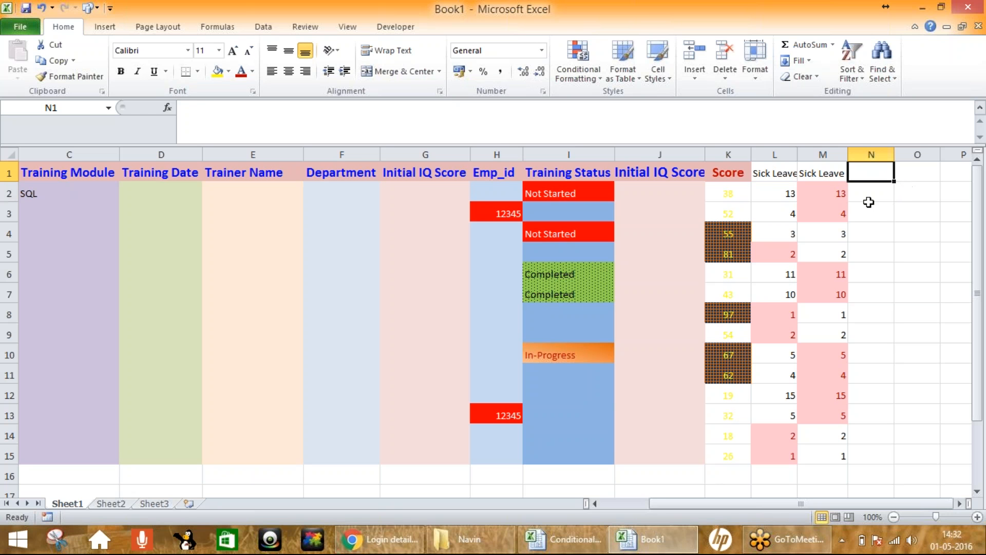
{"action": "type", "text": "Inmit"}
{"action": "key", "text": "BackSpace"}
{"action": "key", "text": "BackSpace"}
{"action": "key", "text": "BackSpace"}
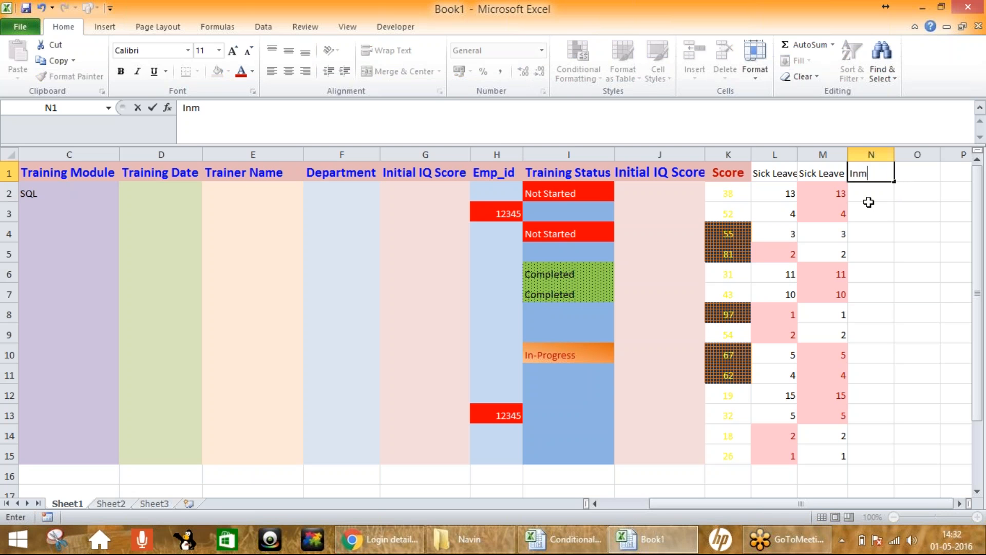
{"action": "type", "text": "itial Score"}
{"action": "key", "text": "Return"}
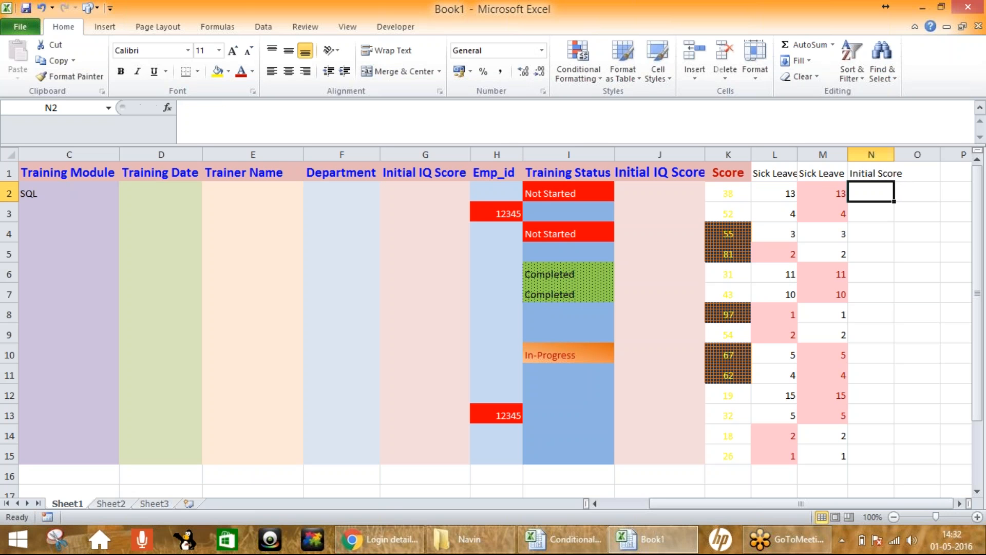
{"action": "double_click", "coordinate": [894, 155]}
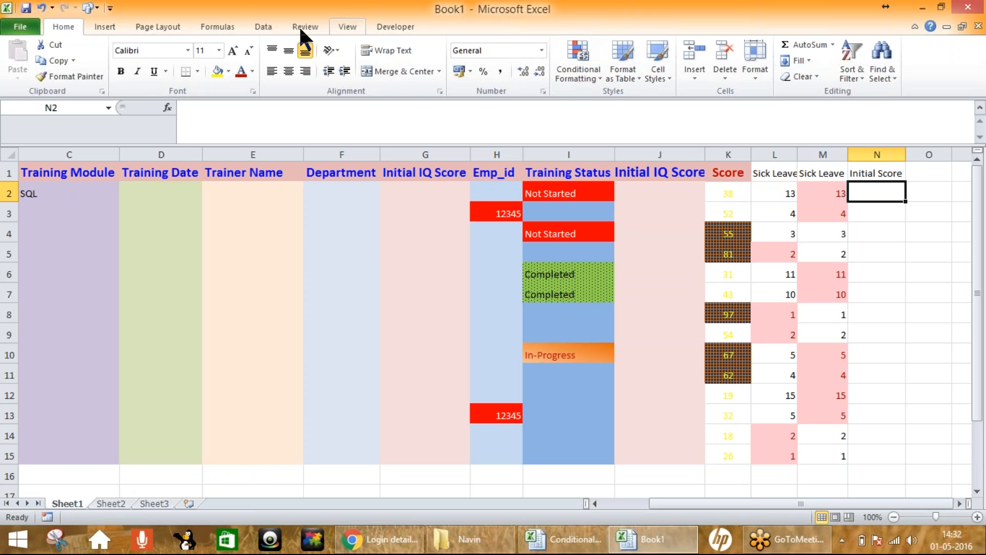
Step: Add a list data validation to cell N2 with the source values 1,2,3,4,5,6,7,8,9,10
{"action": "left_click", "coordinate": [267, 26]}
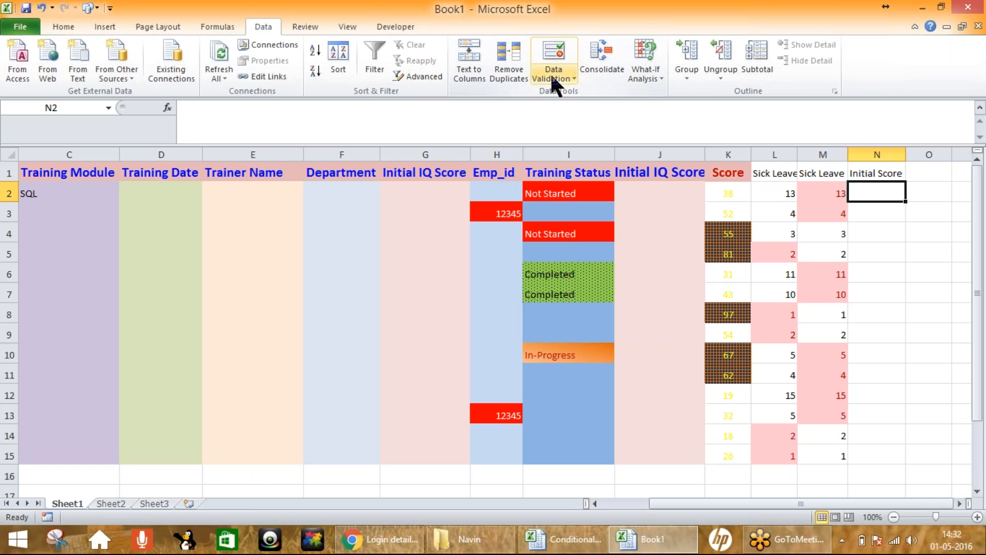
{"action": "left_click", "coordinate": [553, 73]}
{"action": "left_click", "coordinate": [611, 91]}
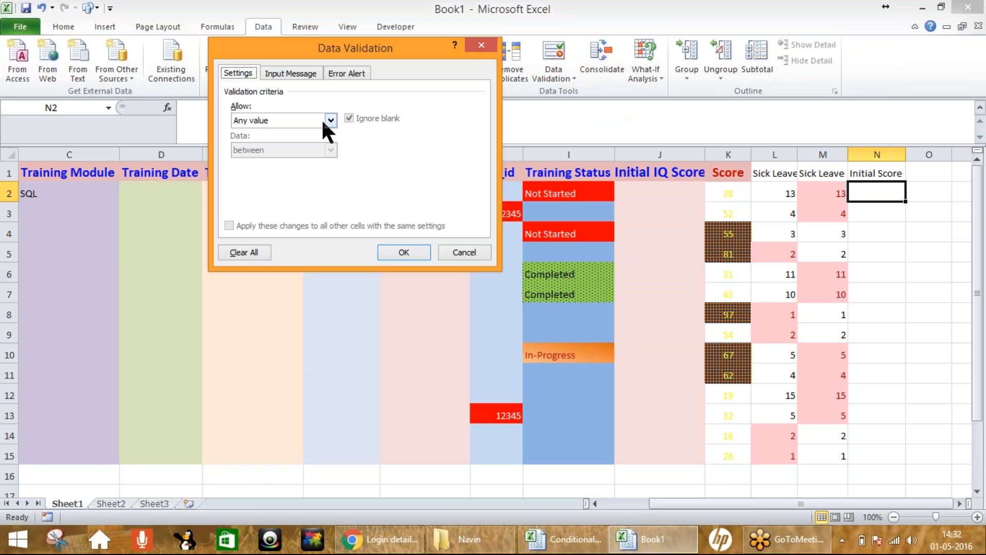
{"action": "left_click", "coordinate": [324, 121]}
{"action": "left_click", "coordinate": [257, 159]}
{"action": "left_click", "coordinate": [274, 180]}
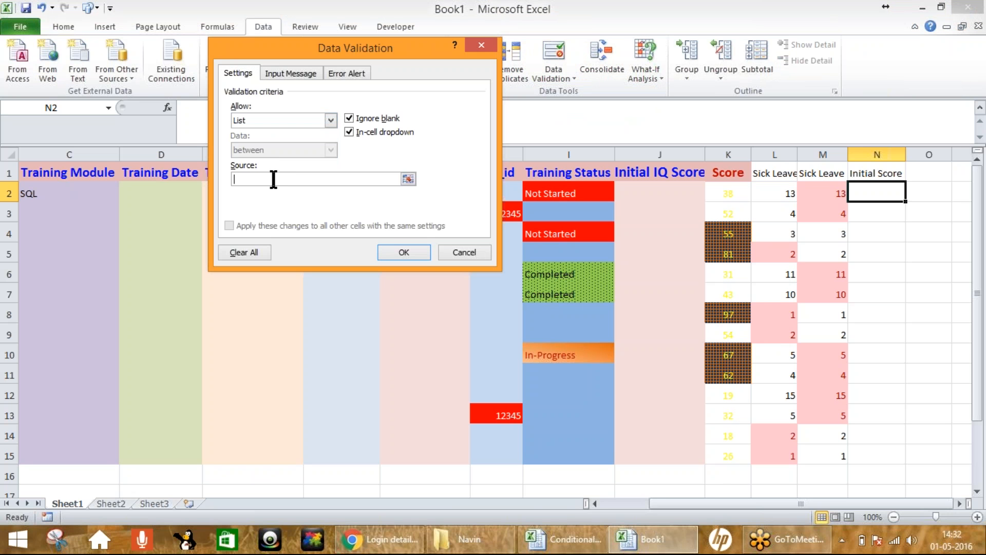
{"action": "type", "text": "1"}
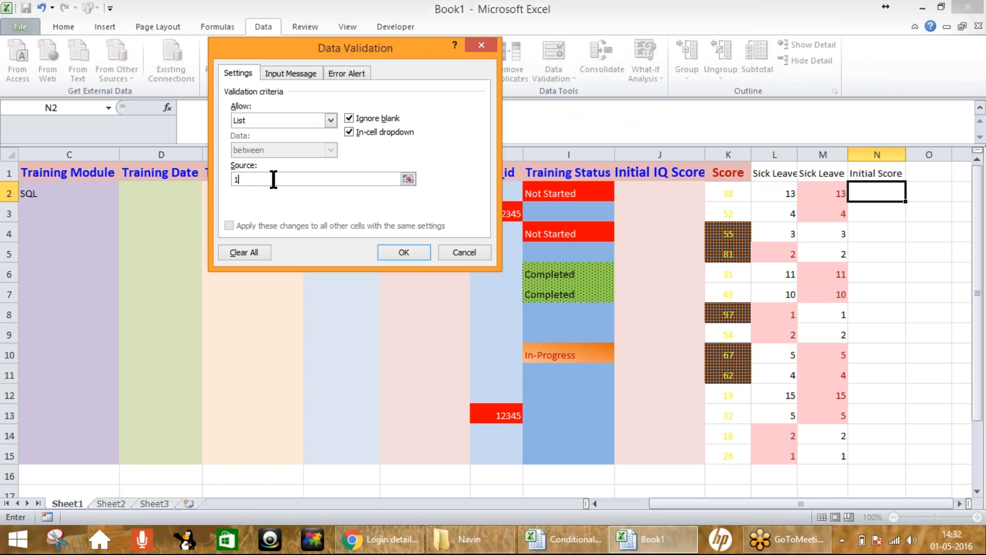
{"action": "type", "text": ",2"}
{"action": "type", "text": ",3"}
{"action": "type", "text": ",4,5,6"}
{"action": "type", "text": ",7,8"}
{"action": "type", "text": ",9"}
{"action": "type", "text": ",10,"}
{"action": "key", "text": "BackSpace"}
{"action": "left_click", "coordinate": [399, 248]}
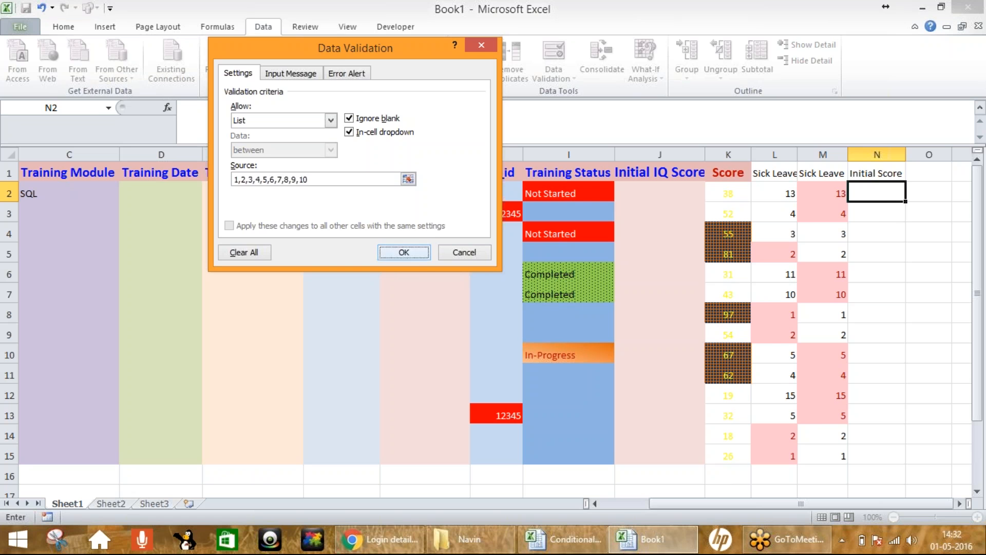
Step: Copy cell N2 and paste only its validation into the Initial Score cells N3:N15
{"action": "right_click", "coordinate": [882, 194]}
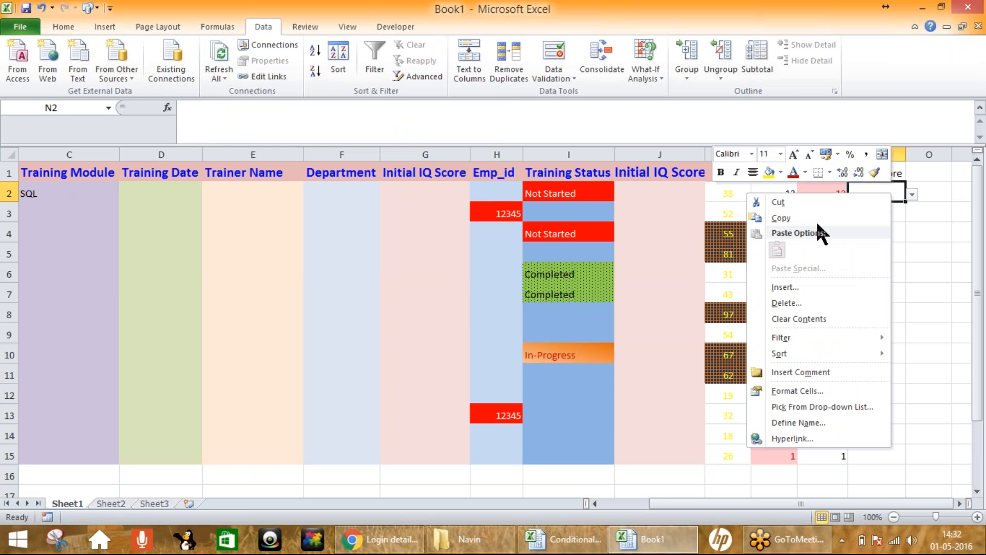
{"action": "left_click", "coordinate": [791, 218]}
{"action": "left_click_drag", "start_coordinate": [879, 212], "coordinate": [852, 457]}
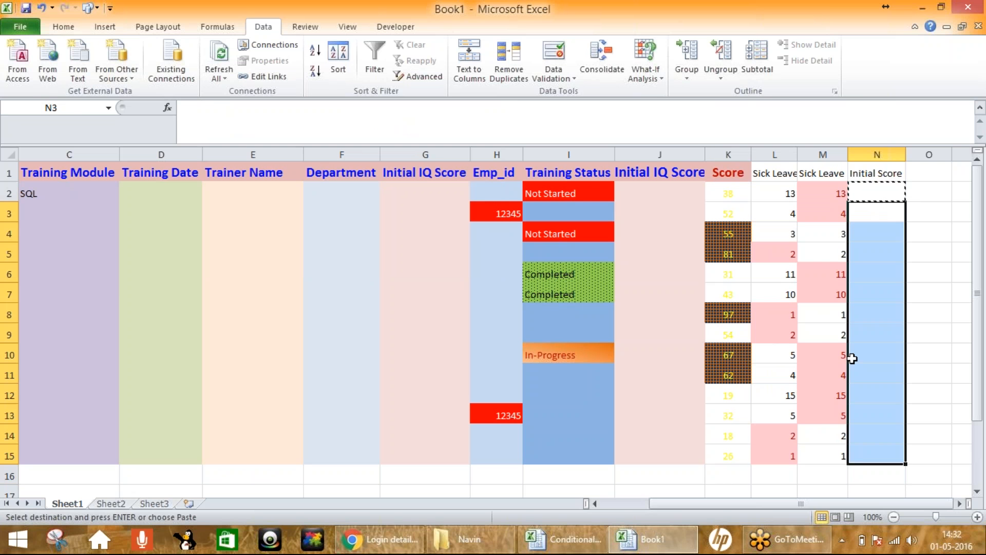
{"action": "right_click", "coordinate": [869, 345]}
{"action": "left_click", "coordinate": [786, 161]}
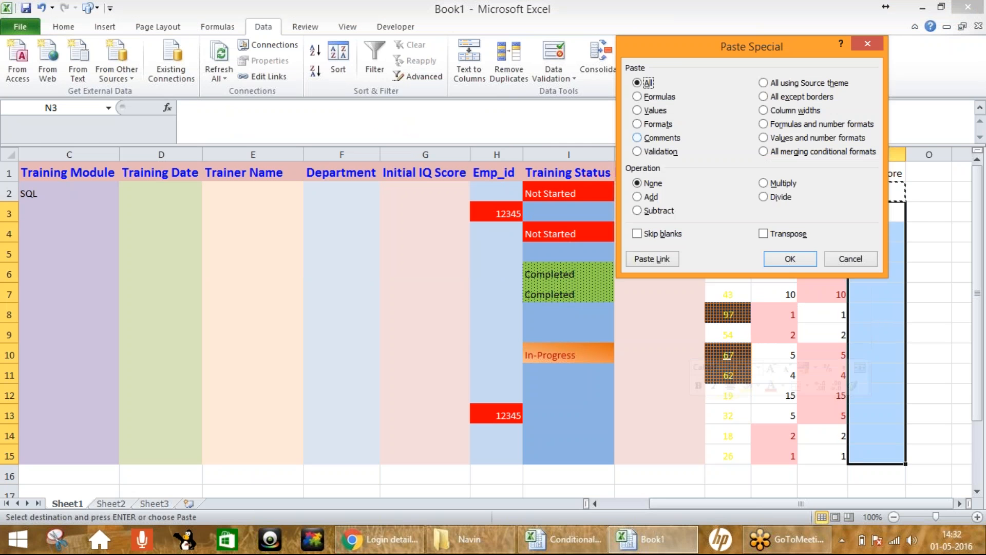
{"action": "left_click", "coordinate": [649, 151]}
{"action": "left_click", "coordinate": [794, 259]}
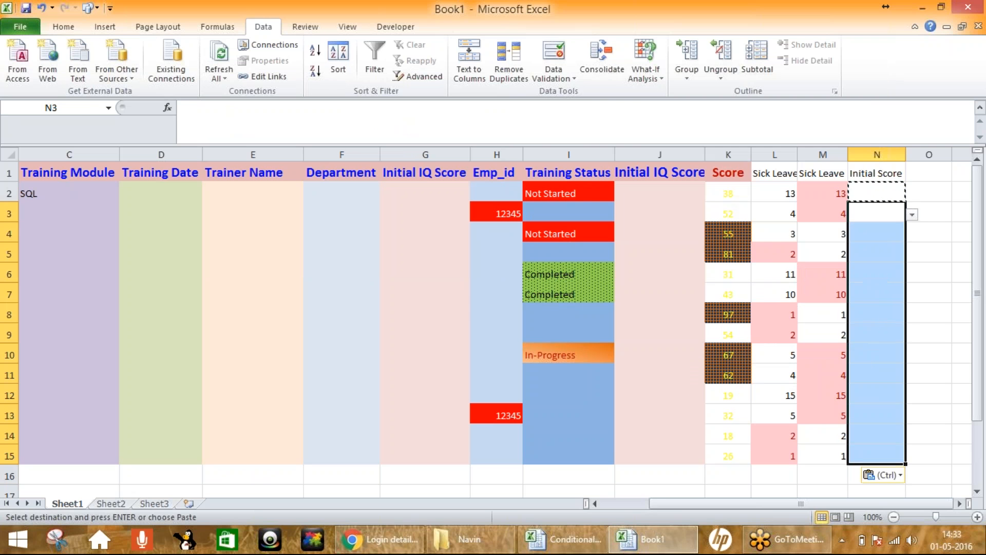
{"action": "key", "text": "Escape"}
Step: Check the dropdown choices in the Initial Score cells N6 and N2
{"action": "left_click", "coordinate": [880, 273]}
{"action": "left_click", "coordinate": [912, 278]}
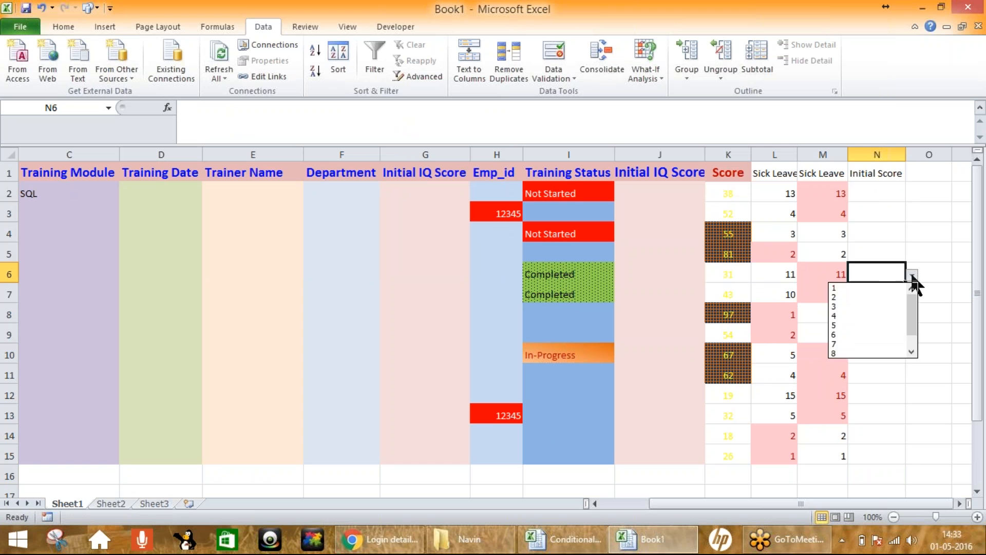
{"action": "left_click", "coordinate": [913, 279]}
{"action": "left_click", "coordinate": [873, 194]}
{"action": "left_click", "coordinate": [912, 194]}
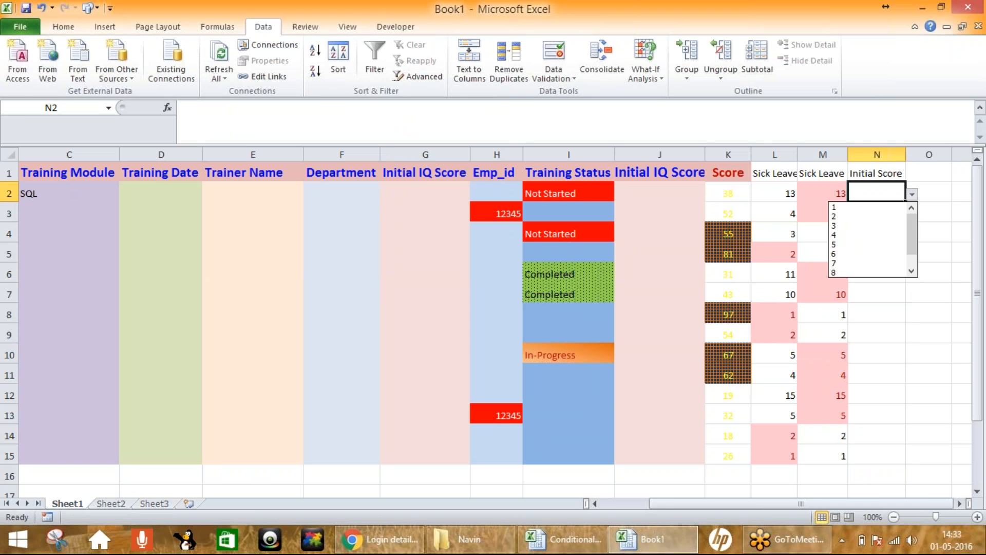
Step: Start a score legend beside the data with 1 to 5 in cell P2 and Red light in Q2
{"action": "left_click", "coordinate": [961, 504]}
{"action": "left_click", "coordinate": [959, 502]}
{"action": "left_click", "coordinate": [958, 502]}
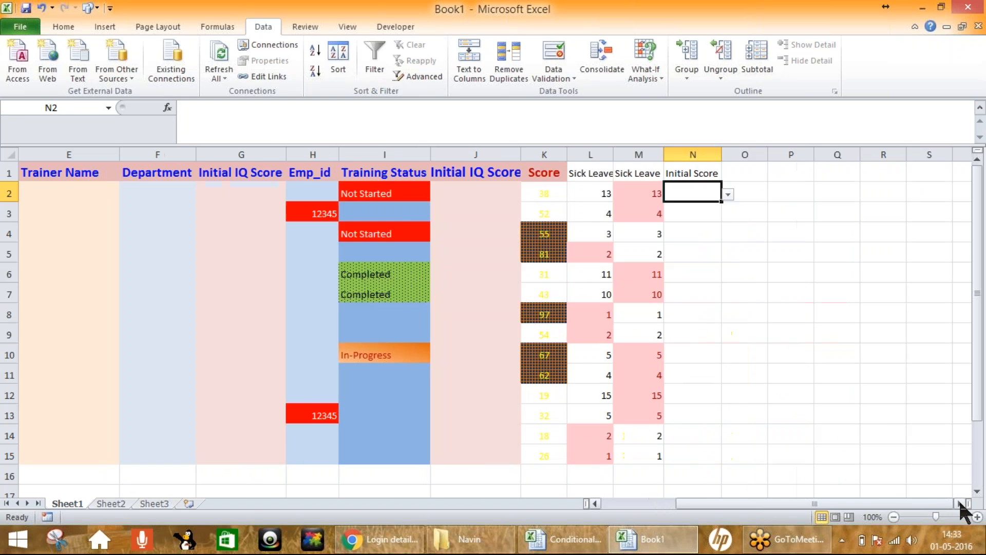
{"action": "left_click", "coordinate": [959, 502]}
{"action": "left_click", "coordinate": [609, 191]}
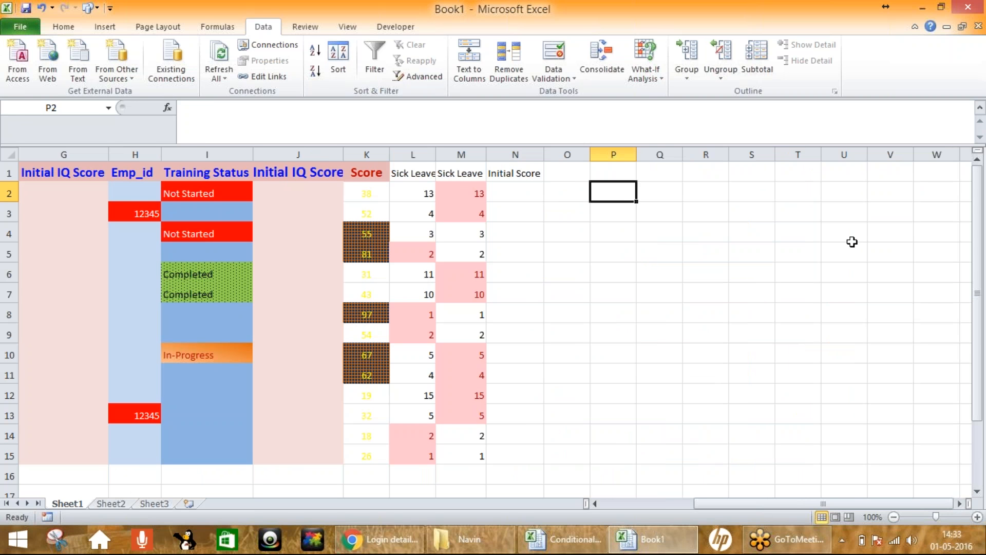
{"action": "type", "text": "1 to 5"}
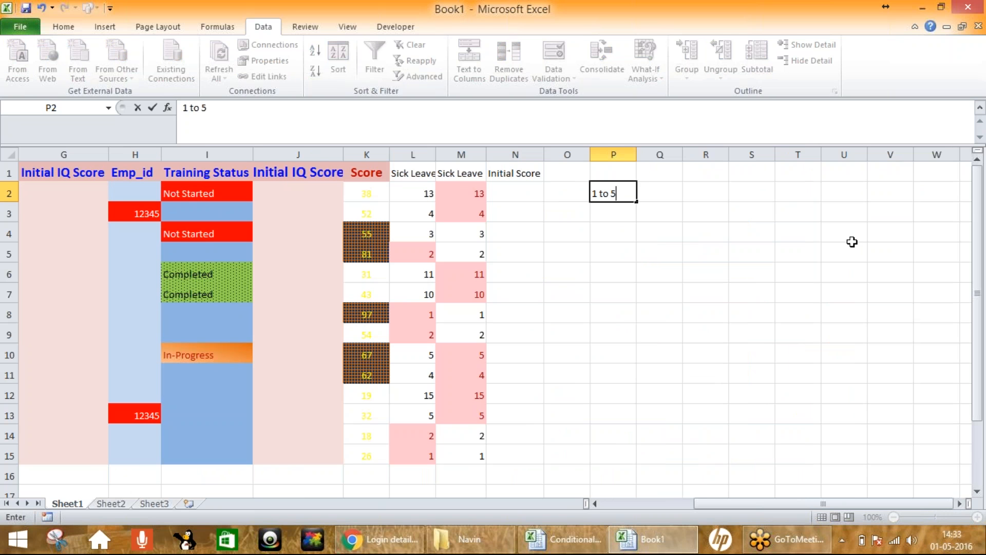
{"action": "key", "text": "Return"}
{"action": "key", "text": "Up"}
{"action": "key", "text": "Right"}
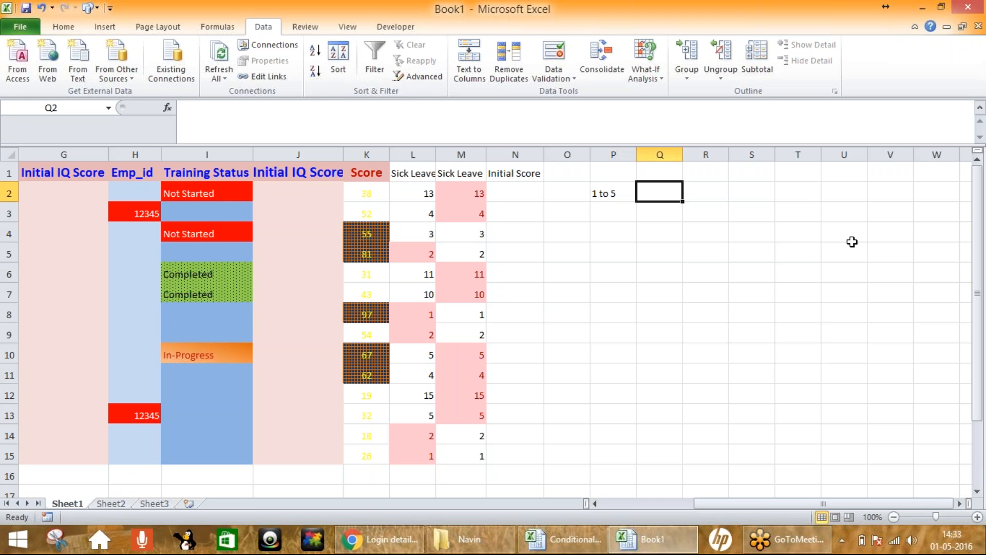
{"action": "type", "text": "Red light"}
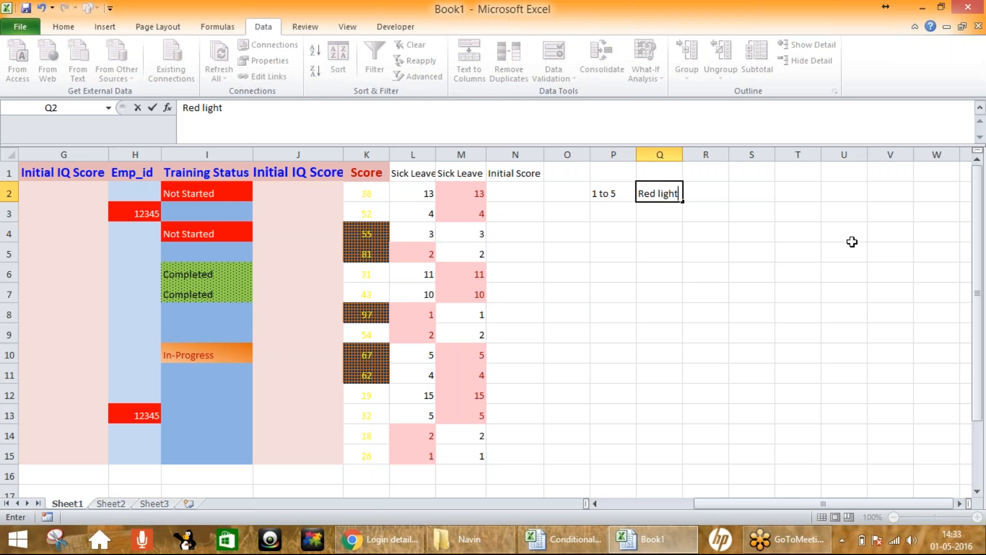
{"action": "key", "text": "Return"}
Step: Add the second legend row with 6 to 8 in cell P3 and Yellow light in Q3
{"action": "key", "text": "Left"}
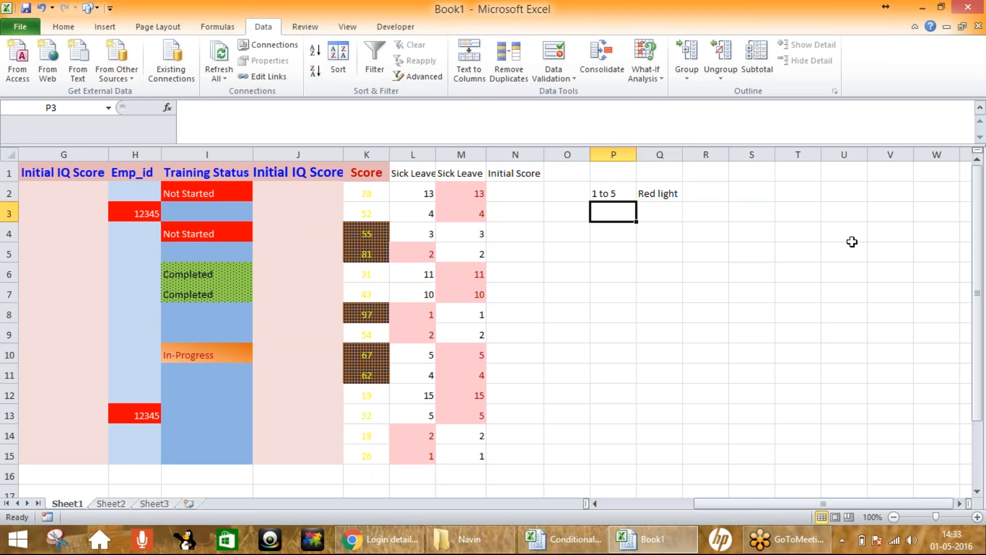
{"action": "type", "text": "6 to"}
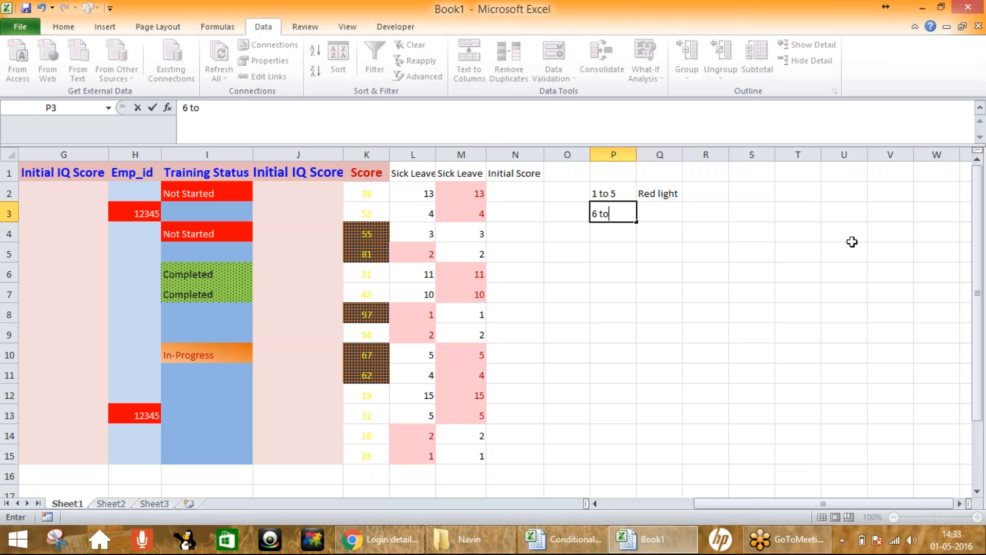
{"action": "type", "text": " 8"}
{"action": "key", "text": "Return"}
{"action": "key", "text": "Return"}
{"action": "key", "text": "Up"}
{"action": "key", "text": "Up"}
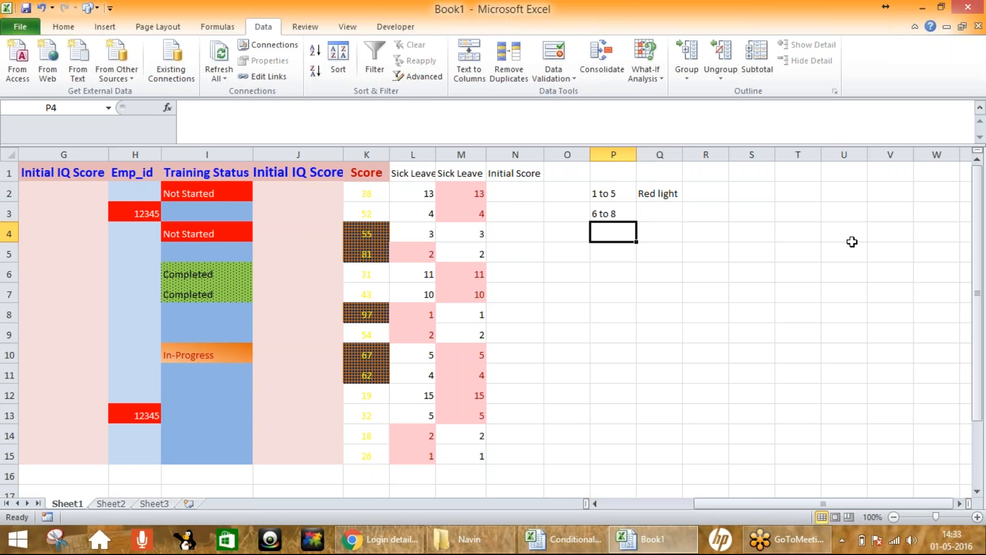
{"action": "key", "text": "Right"}
{"action": "type", "text": "Amber"}
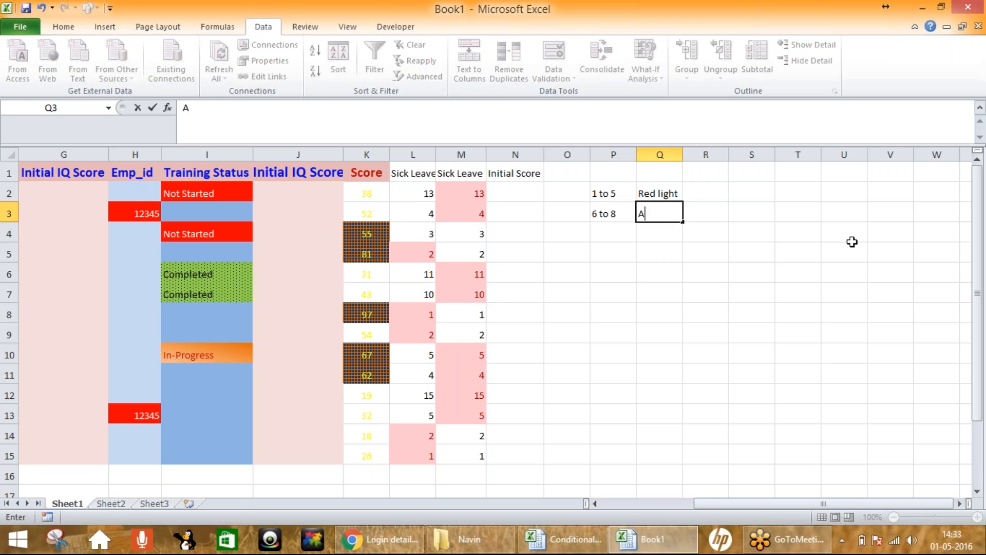
{"action": "key", "text": "BackSpace"}
{"action": "key", "text": "BackSpace"}
{"action": "key", "text": "BackSpace"}
{"action": "key", "text": "BackSpace"}
{"action": "key", "text": "BackSpace"}
{"action": "type", "text": "Yellow light"}
{"action": "key", "text": "Return"}
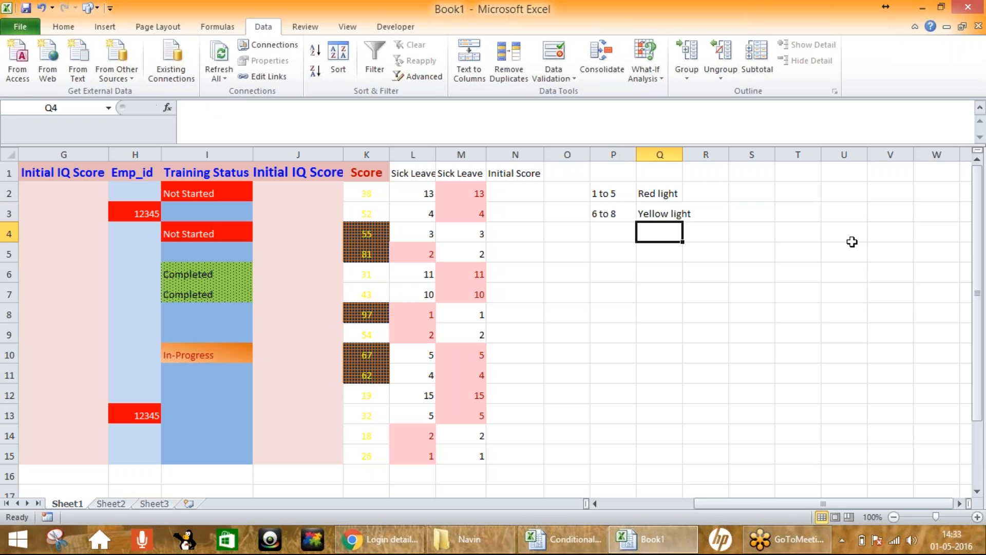
Step: Complete the legend with >8 in cell P4 and Green light in Q4, and autofit the width of column Q
{"action": "key", "text": "Left"}
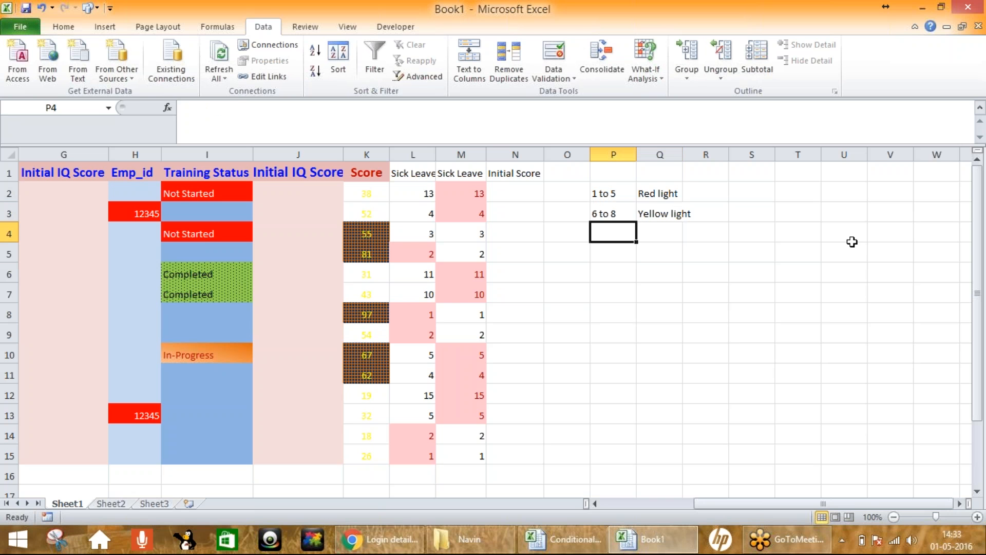
{"action": "type", "text": ">8"}
{"action": "key", "text": "Return"}
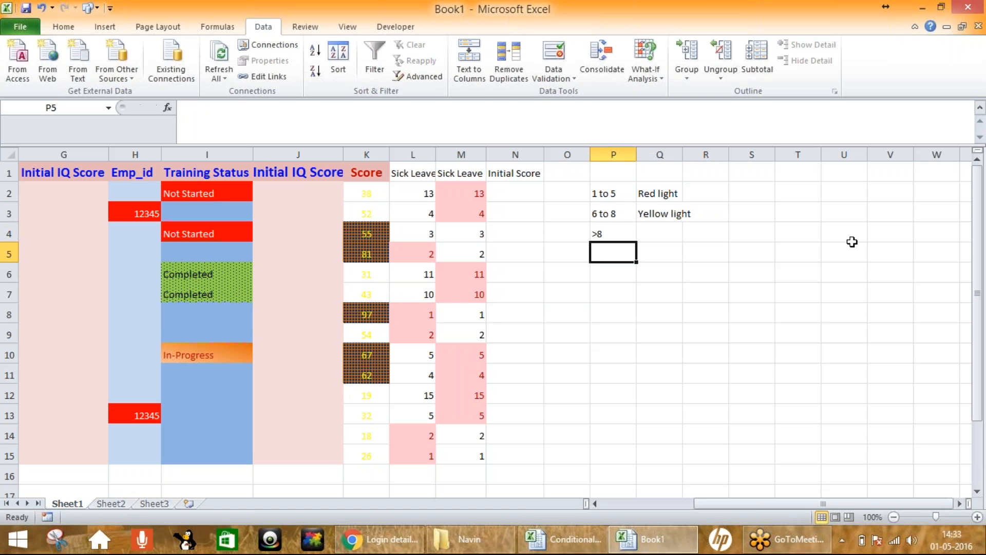
{"action": "key", "text": "Up"}
{"action": "key", "text": "Right"}
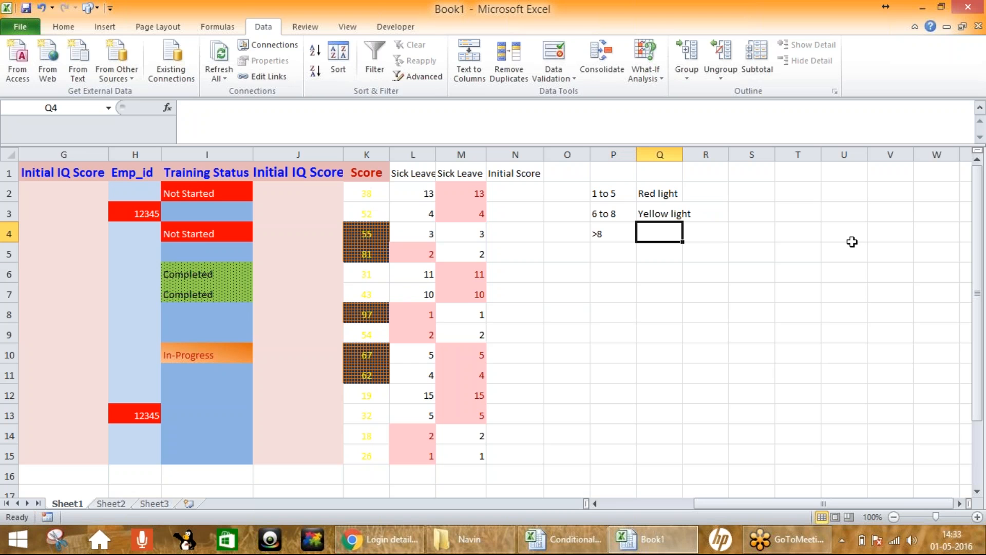
{"action": "type", "text": "Green "}
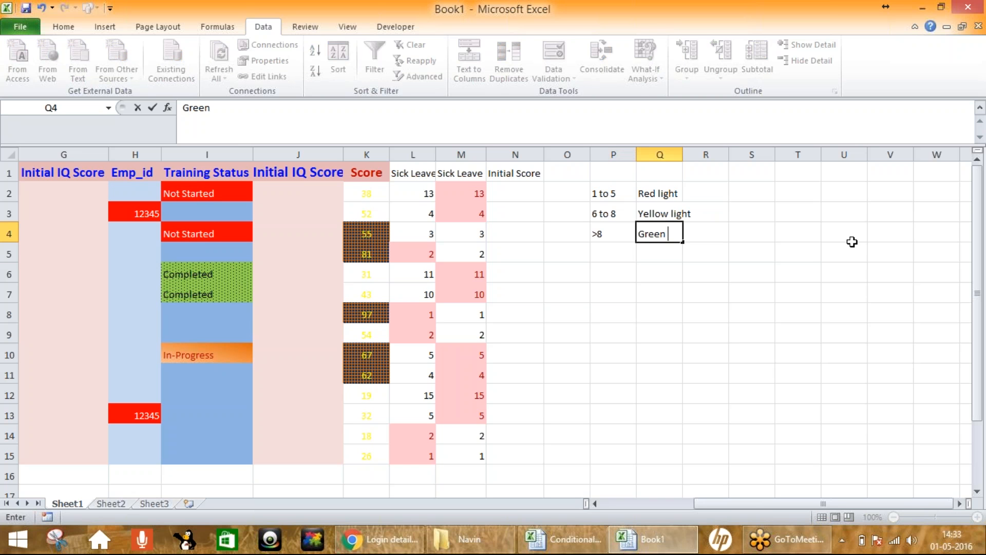
{"action": "type", "text": "light"}
{"action": "key", "text": "Return"}
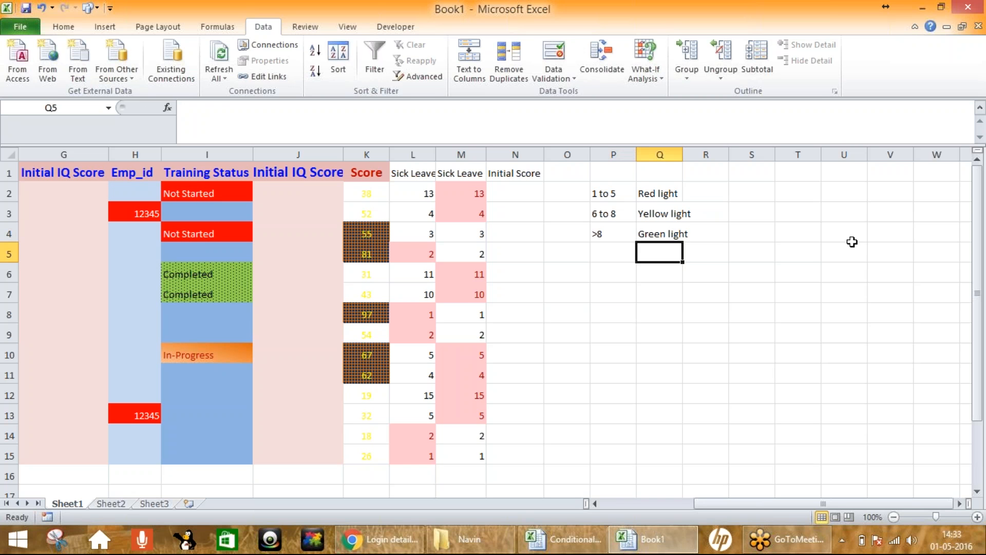
{"action": "left_click_drag", "start_coordinate": [604, 193], "coordinate": [662, 234]}
{"action": "double_click", "coordinate": [682, 154]}
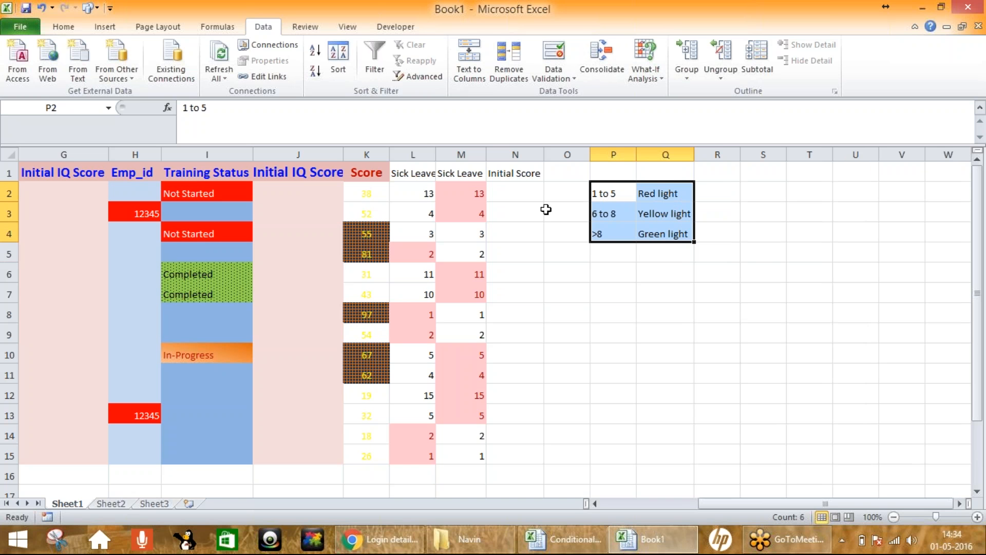
Step: Start a new conditional formatting rule for cell N2 that formats all cells based on their values with the Icon Sets style
{"action": "left_click", "coordinate": [519, 190]}
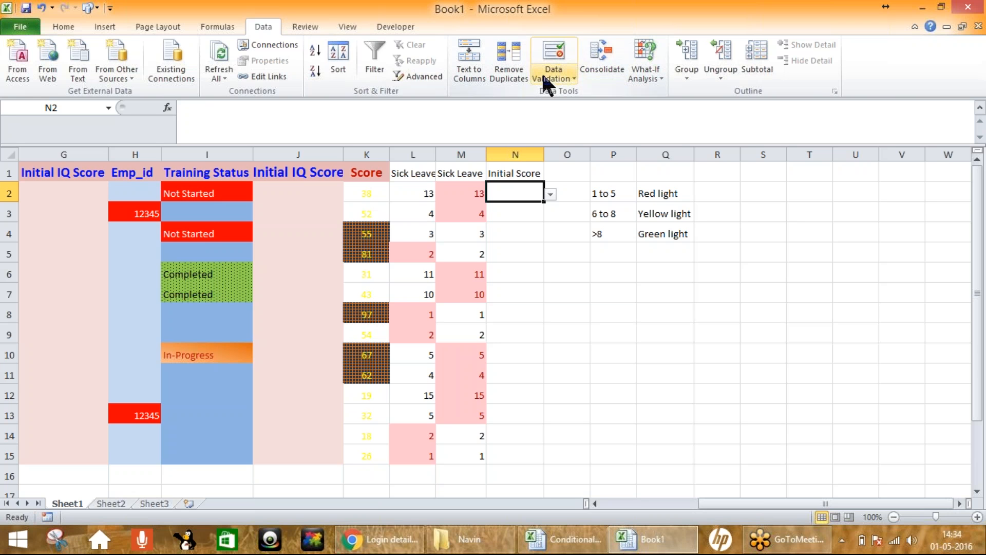
{"action": "left_click", "coordinate": [65, 27]}
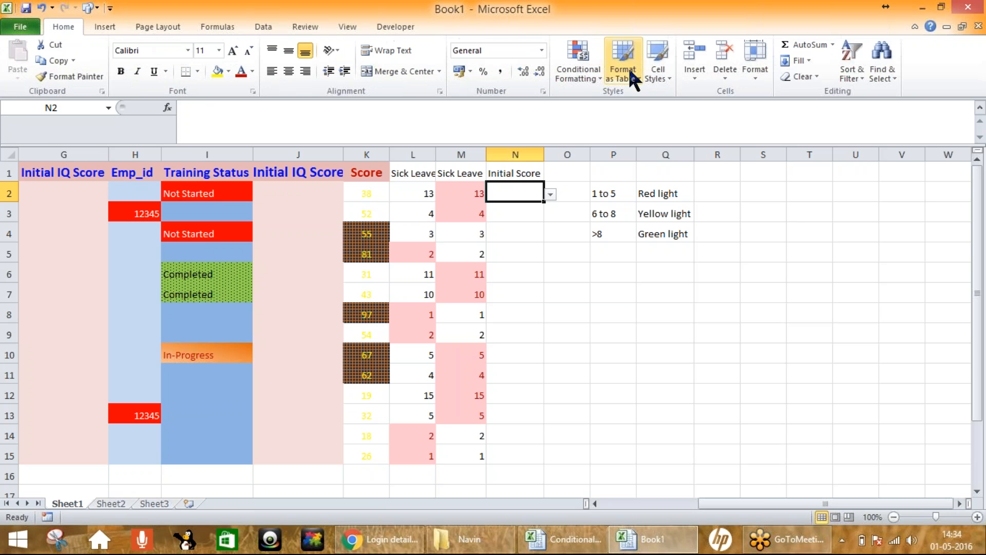
{"action": "left_click", "coordinate": [575, 68]}
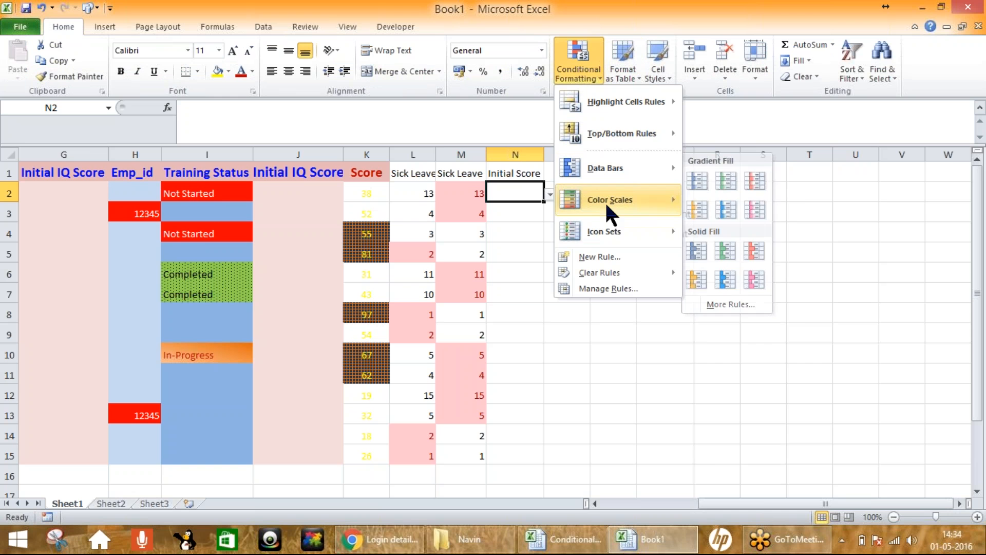
{"action": "mouse_move", "coordinate": [601, 238]}
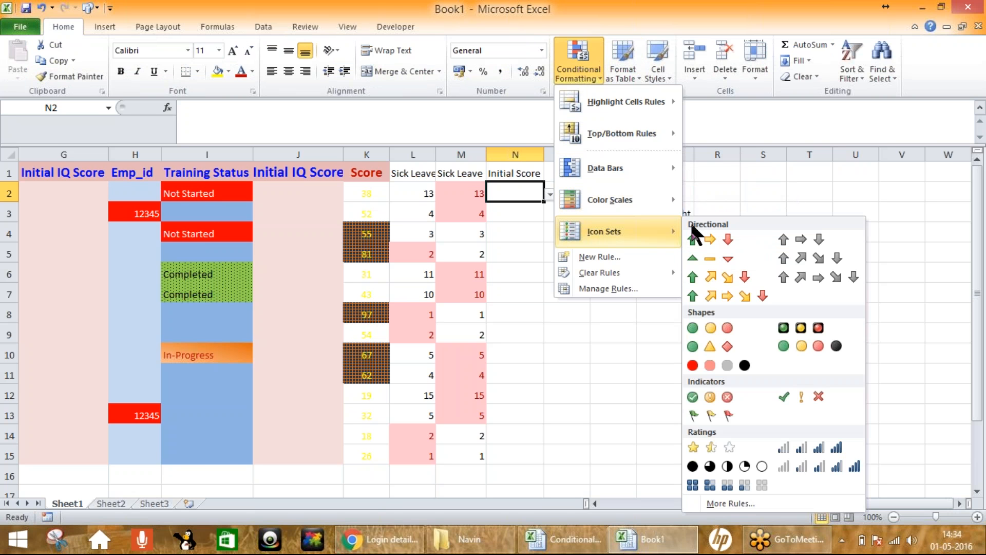
{"action": "left_click", "coordinate": [611, 257]}
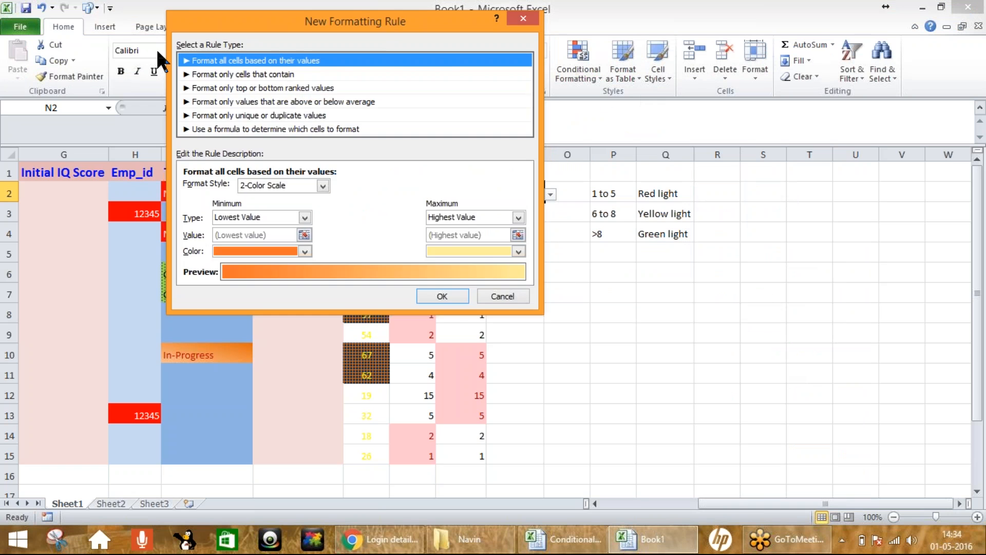
{"action": "left_click_drag", "start_coordinate": [403, 22], "coordinate": [314, 34]}
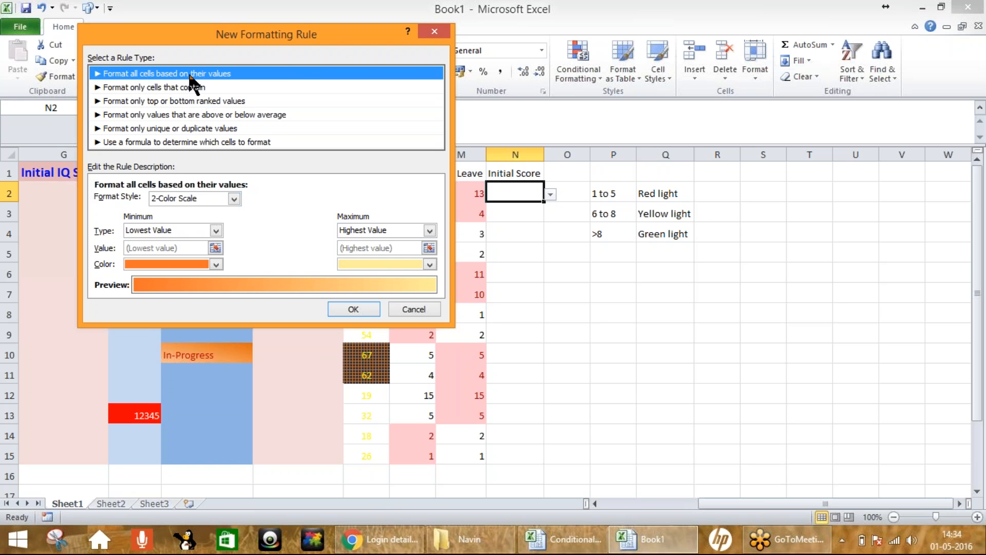
{"action": "left_click", "coordinate": [233, 198]}
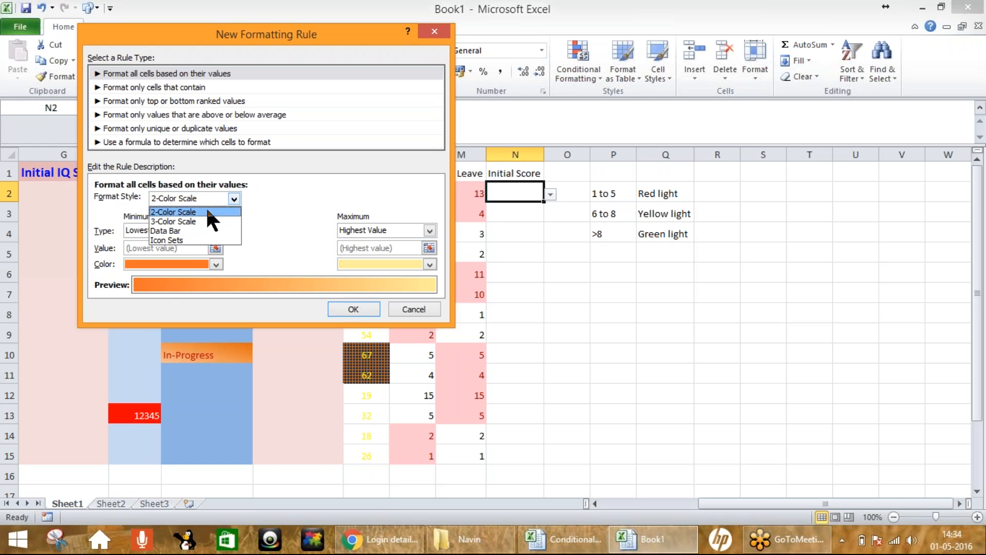
{"action": "left_click", "coordinate": [188, 241]}
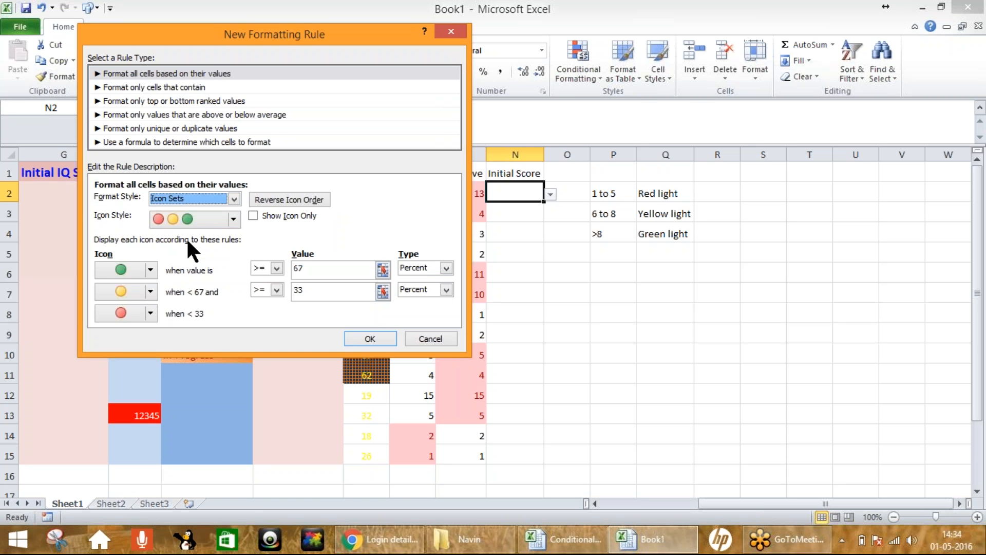
Step: Browse the available icon styles and choose the rimmed three traffic lights set for the rule
{"action": "left_click", "coordinate": [233, 218]}
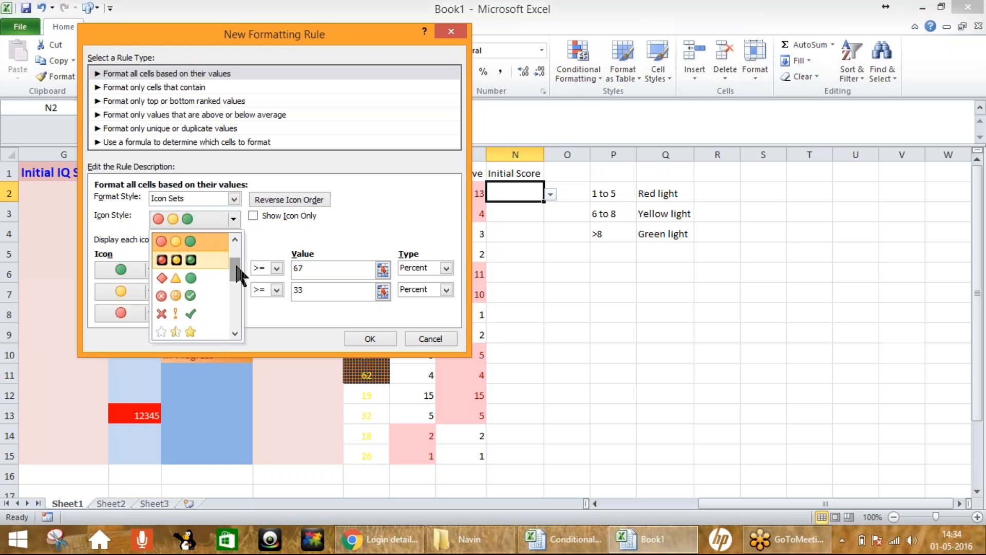
{"action": "mouse_move", "coordinate": [237, 271]}
{"action": "left_mouse_down"}
{"action": "mouse_move", "coordinate": [238, 307]}
{"action": "mouse_move", "coordinate": [242, 264]}
{"action": "left_mouse_up"}
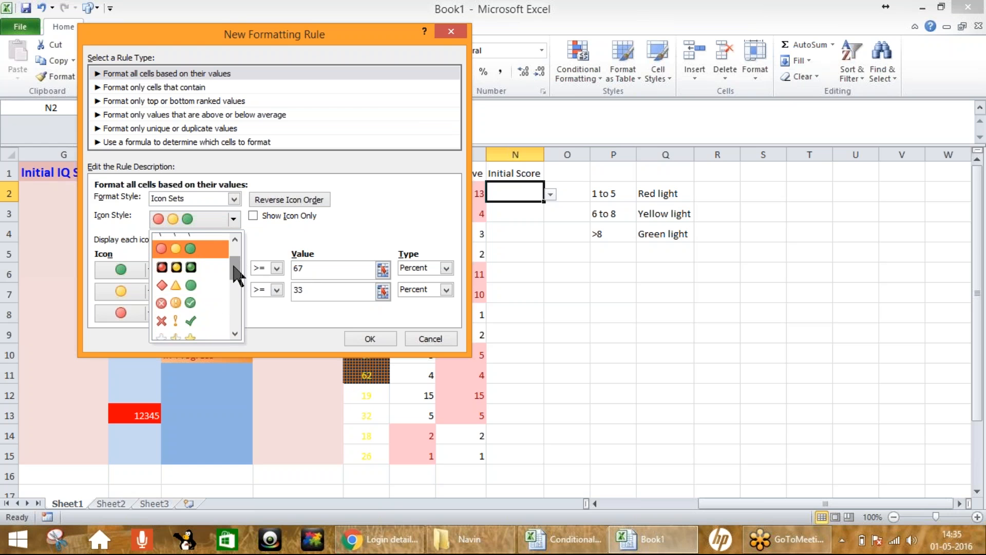
{"action": "left_click_drag", "start_coordinate": [233, 266], "coordinate": [233, 275]}
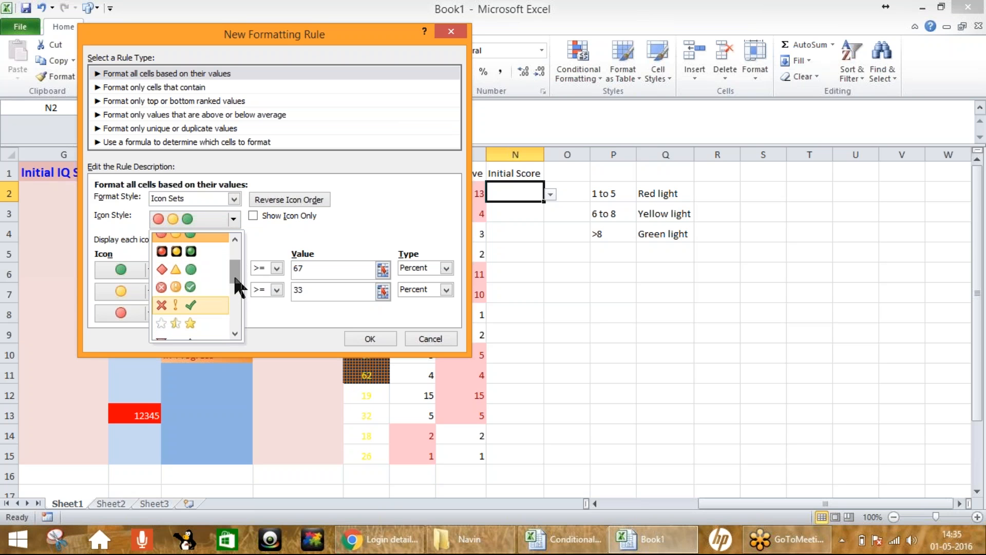
{"action": "left_click_drag", "start_coordinate": [233, 273], "coordinate": [236, 285]}
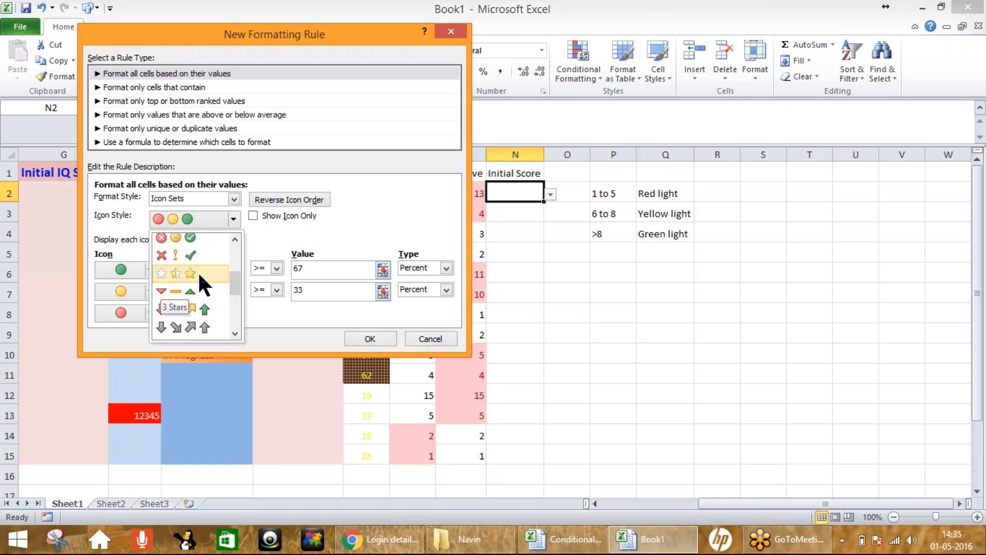
{"action": "left_click_drag", "start_coordinate": [236, 290], "coordinate": [237, 296]}
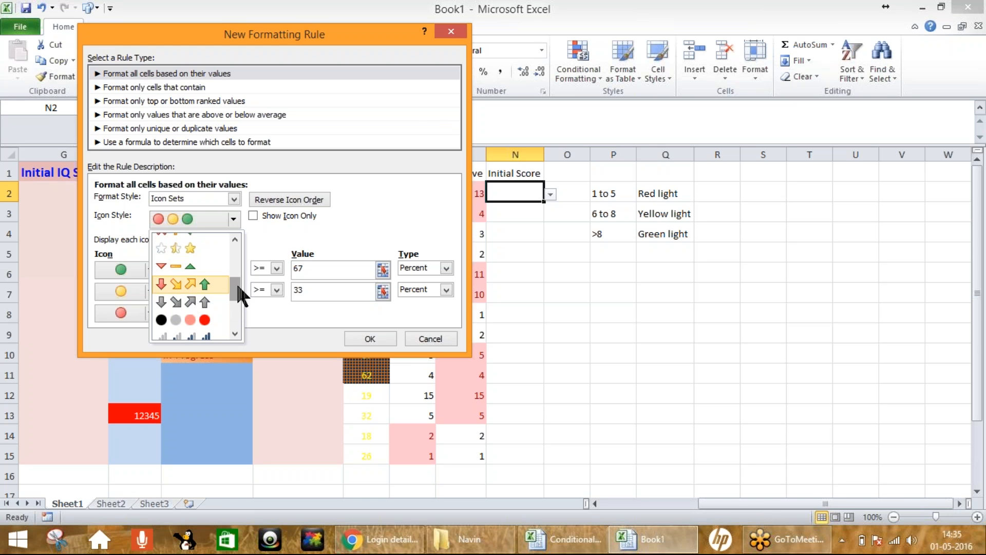
{"action": "left_click_drag", "start_coordinate": [235, 282], "coordinate": [237, 316]}
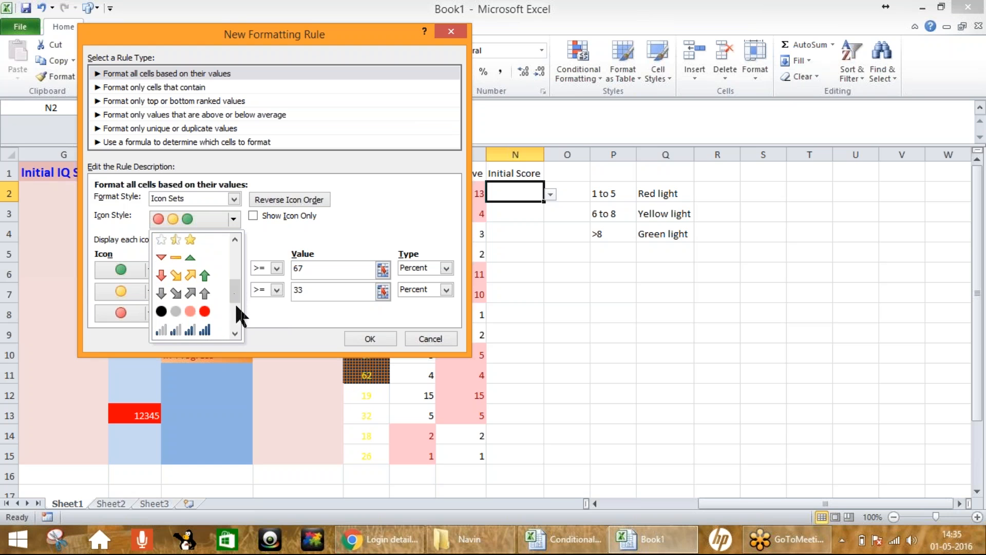
{"action": "left_click_drag", "start_coordinate": [234, 304], "coordinate": [234, 327]}
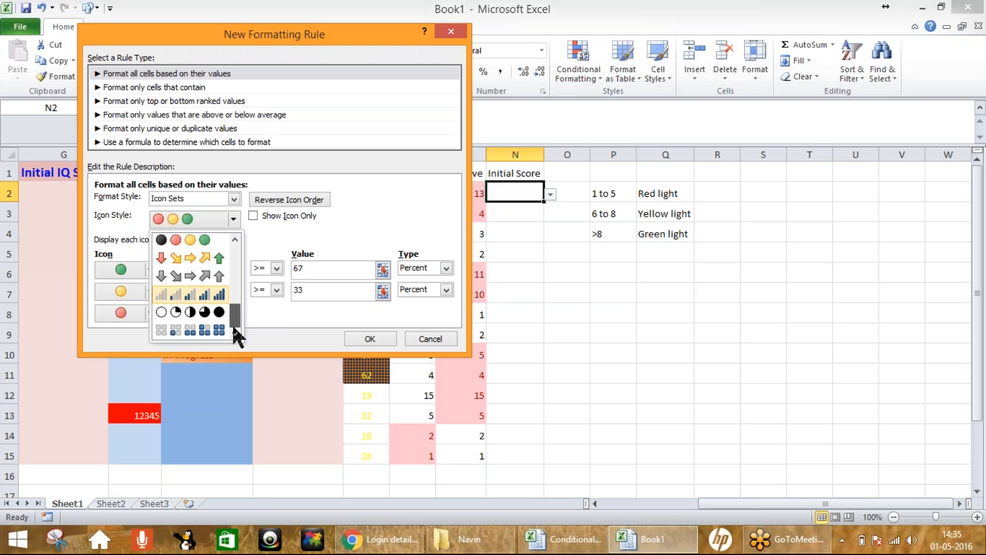
{"action": "left_click_drag", "start_coordinate": [232, 322], "coordinate": [239, 262]}
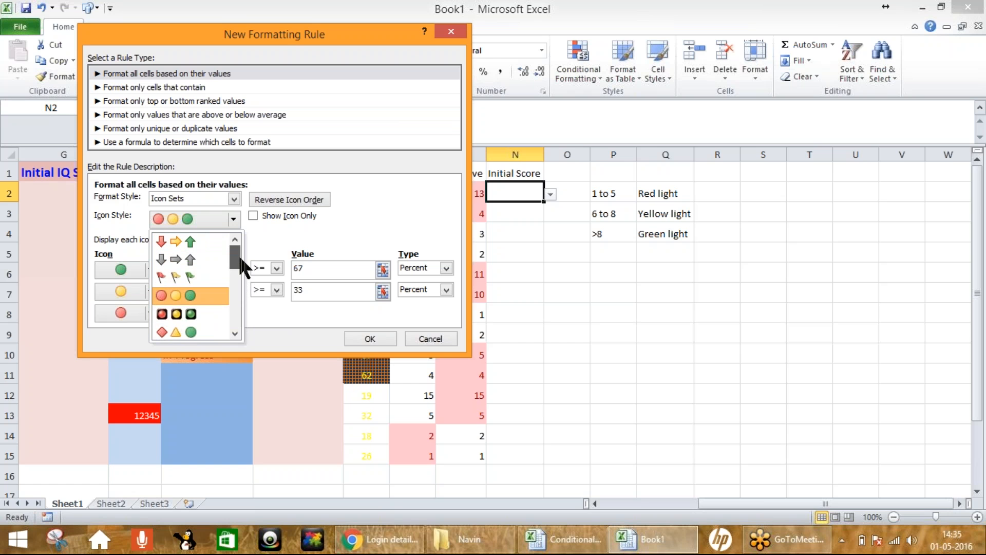
{"action": "left_click", "coordinate": [190, 313]}
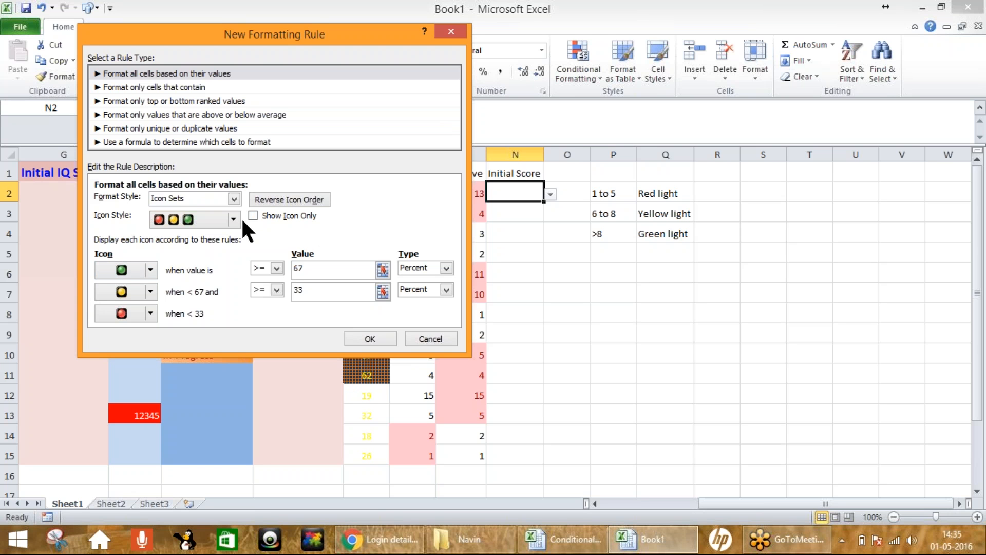
Step: Set the value type of both the green and yellow light thresholds to Number
{"action": "left_click", "coordinate": [444, 268]}
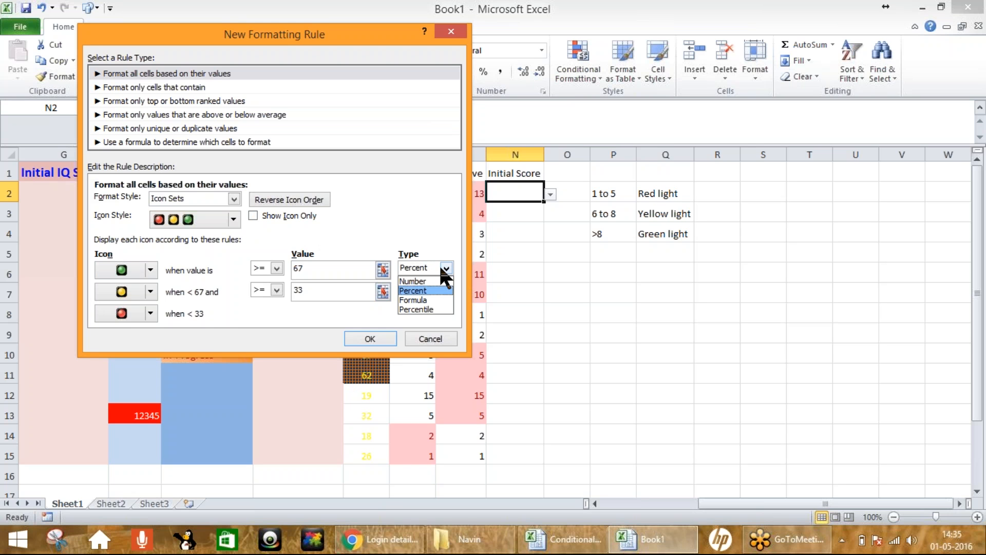
{"action": "left_click", "coordinate": [417, 282]}
{"action": "left_click", "coordinate": [427, 290]}
{"action": "left_click", "coordinate": [416, 303]}
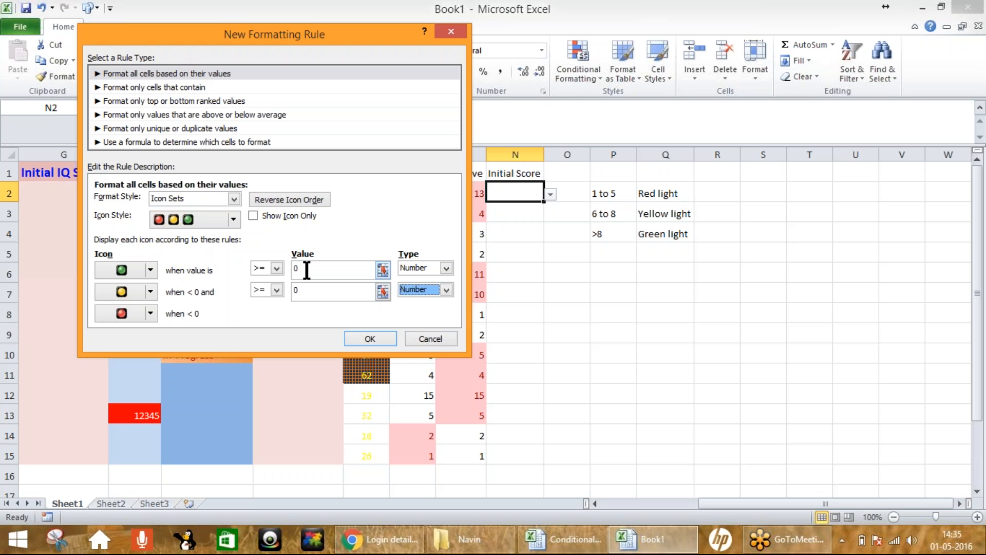
{"action": "left_click_drag", "start_coordinate": [329, 272], "coordinate": [291, 272]}
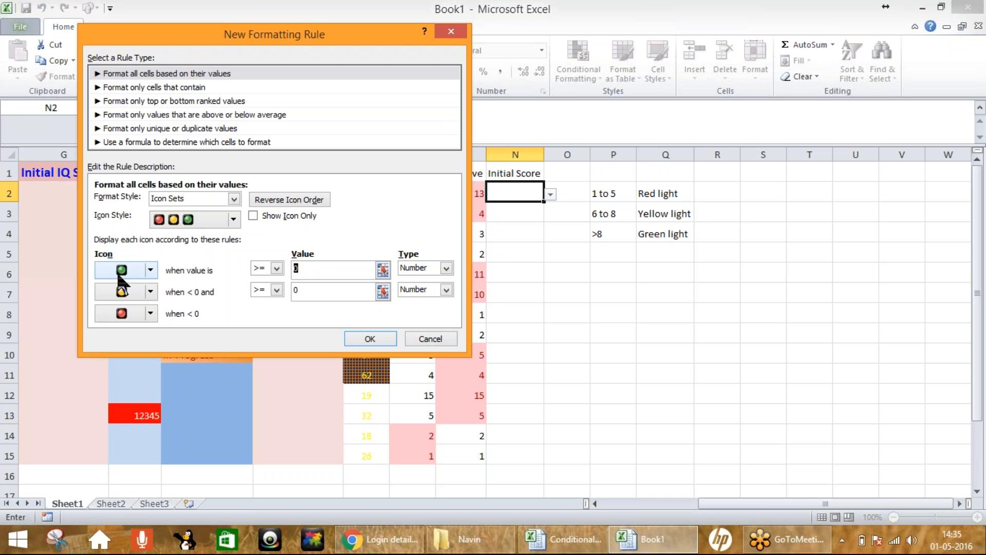
{"action": "left_click", "coordinate": [310, 272]}
{"action": "left_click_drag", "start_coordinate": [336, 268], "coordinate": [295, 268]}
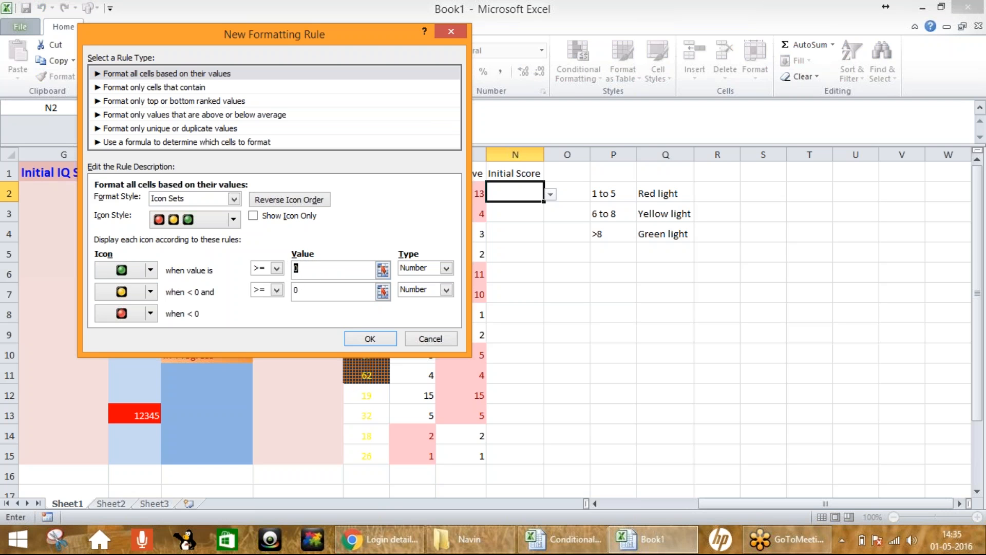
{"action": "left_click", "coordinate": [319, 268]}
{"action": "double_click", "coordinate": [296, 267]}
{"action": "left_click", "coordinate": [308, 293]}
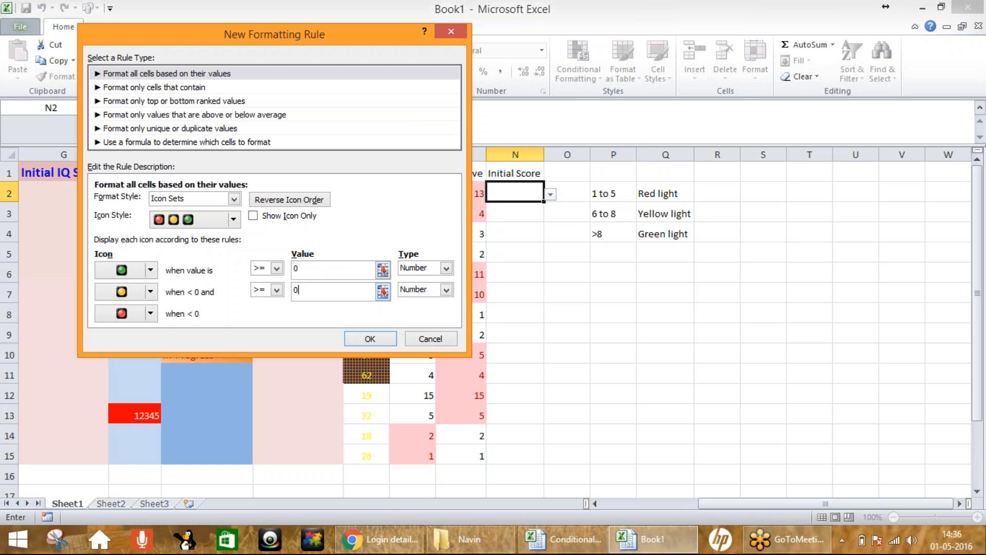
{"action": "double_click", "coordinate": [296, 268]}
{"action": "left_click", "coordinate": [315, 269]}
Step: Make the green light apply to values > 8
{"action": "left_click", "coordinate": [277, 268]}
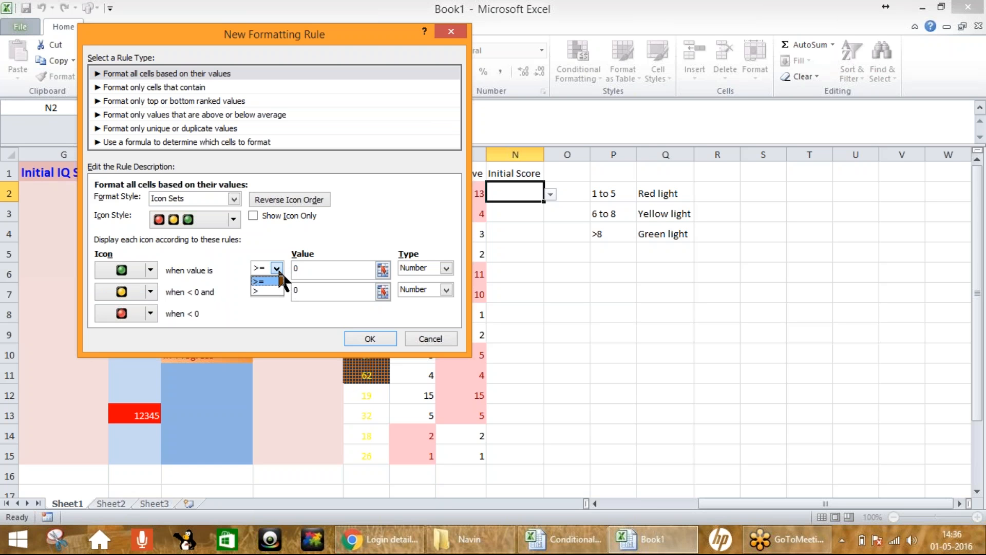
{"action": "left_click", "coordinate": [260, 290]}
{"action": "key", "text": "Tab"}
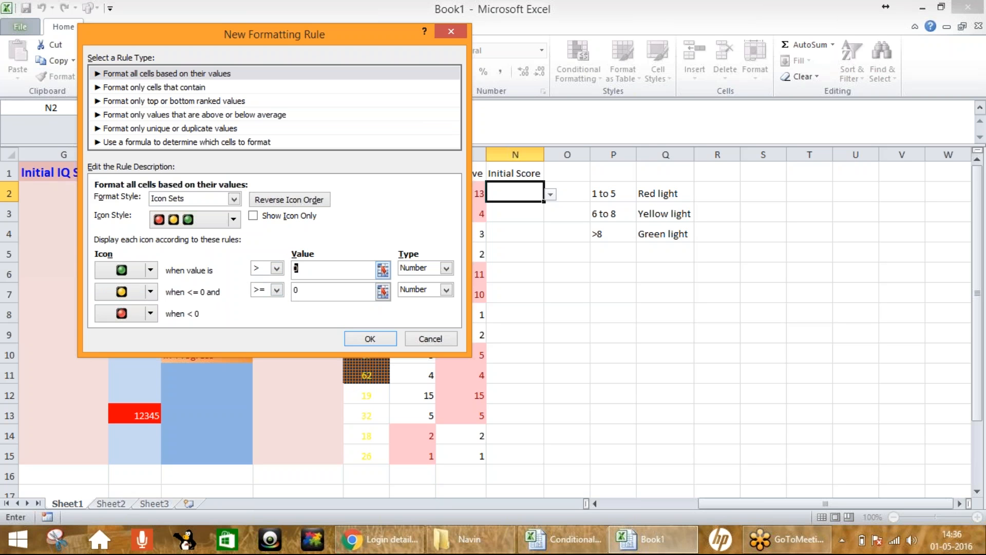
{"action": "type", "text": "8"}
{"action": "left_click_drag", "start_coordinate": [304, 270], "coordinate": [278, 273]}
{"action": "left_click", "coordinate": [333, 269]}
Step: Set the yellow light threshold to >= 6
{"action": "left_click", "coordinate": [259, 290]}
{"action": "double_click", "coordinate": [294, 289]}
{"action": "type", "text": "6"}
{"action": "left_click", "coordinate": [324, 268]}
Step: Turn on Show Icon Only for the traffic-light rule and apply it to cell N2
{"action": "left_click_drag", "start_coordinate": [317, 38], "coordinate": [801, 118]}
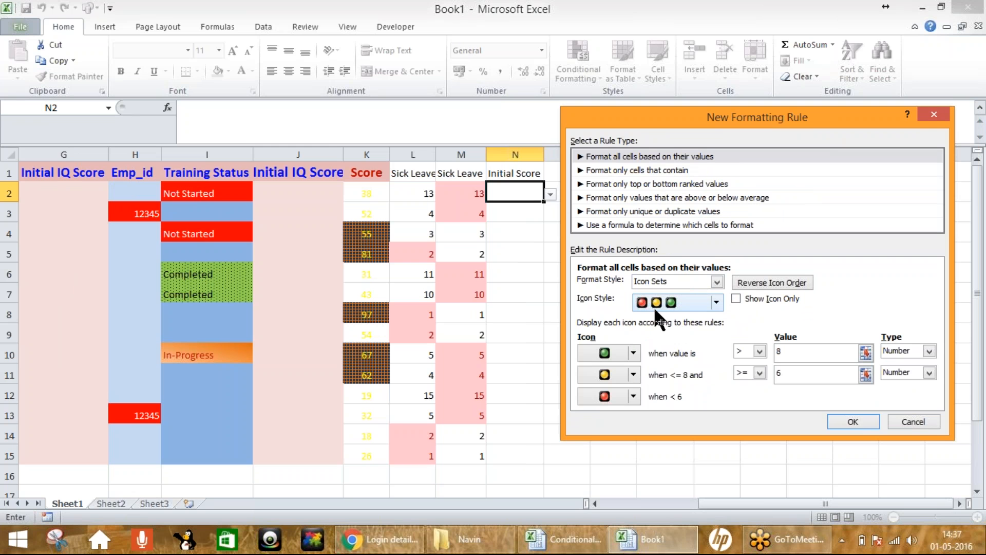
{"action": "left_click", "coordinate": [735, 298]}
{"action": "left_click", "coordinate": [850, 420]}
Step: Choose the score 2 from the dropdown in cell N2 and check the cell's underlying value
{"action": "left_click", "coordinate": [548, 195]}
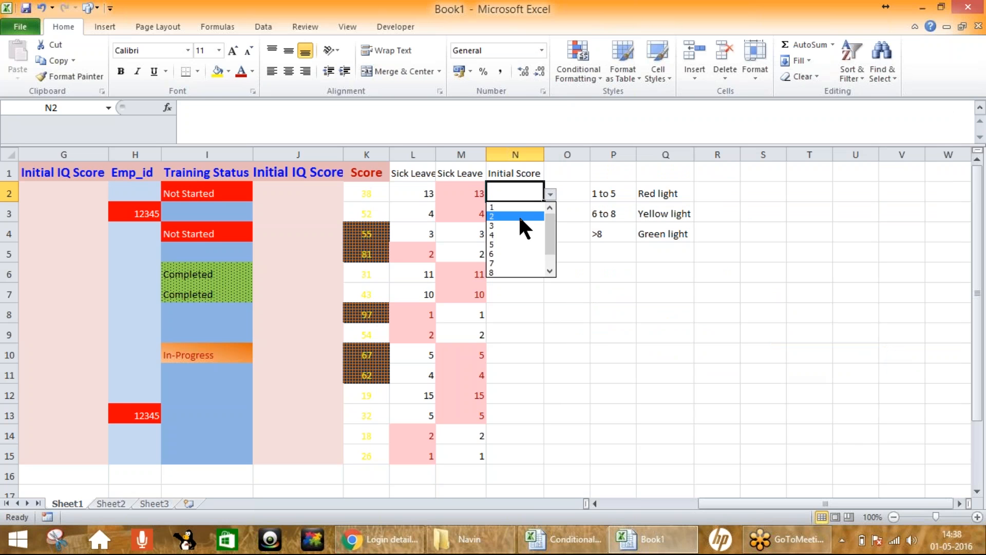
{"action": "left_click", "coordinate": [519, 214]}
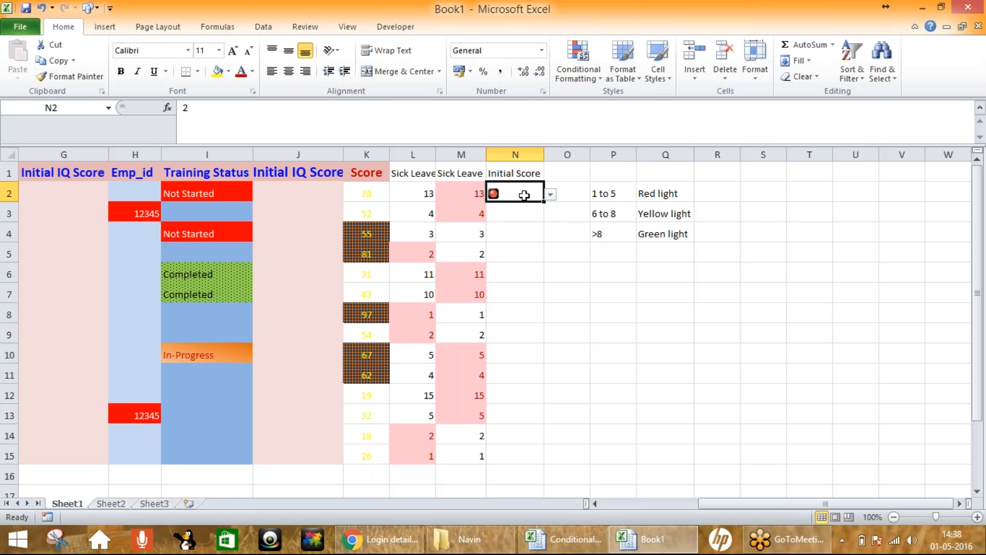
{"action": "left_click", "coordinate": [196, 112]}
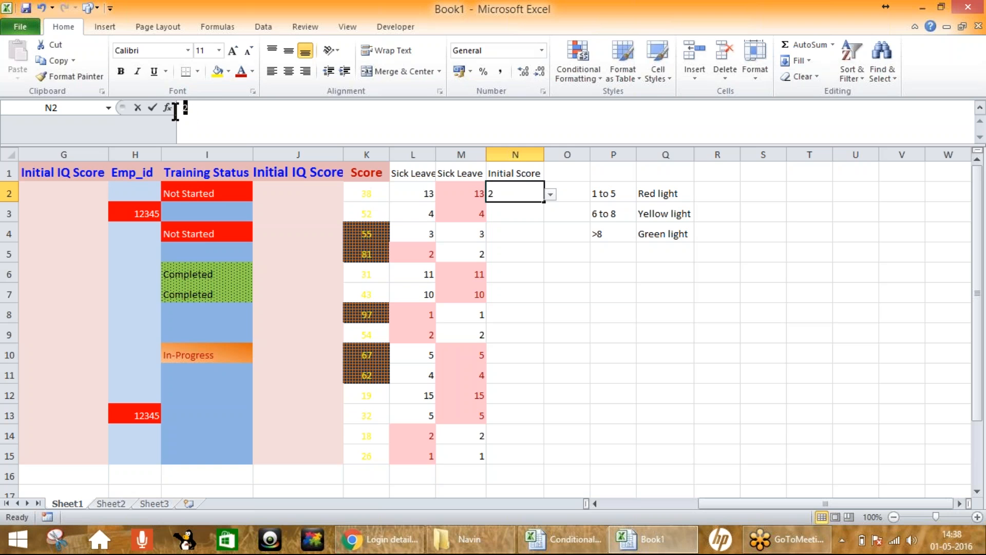
{"action": "key", "text": "Escape"}
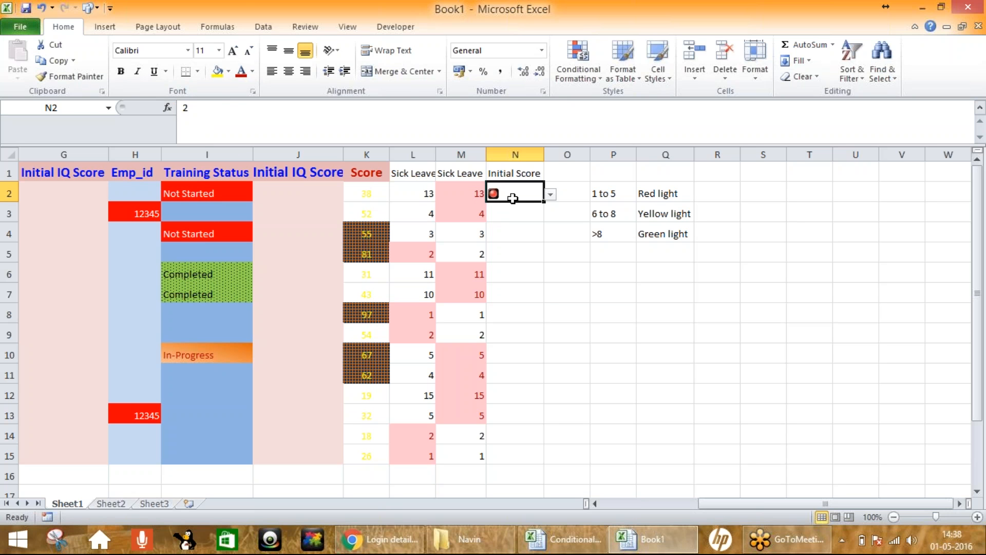
Step: Center the contents of the whole Initial Score column N
{"action": "left_click", "coordinate": [515, 154]}
{"action": "left_click", "coordinate": [291, 72]}
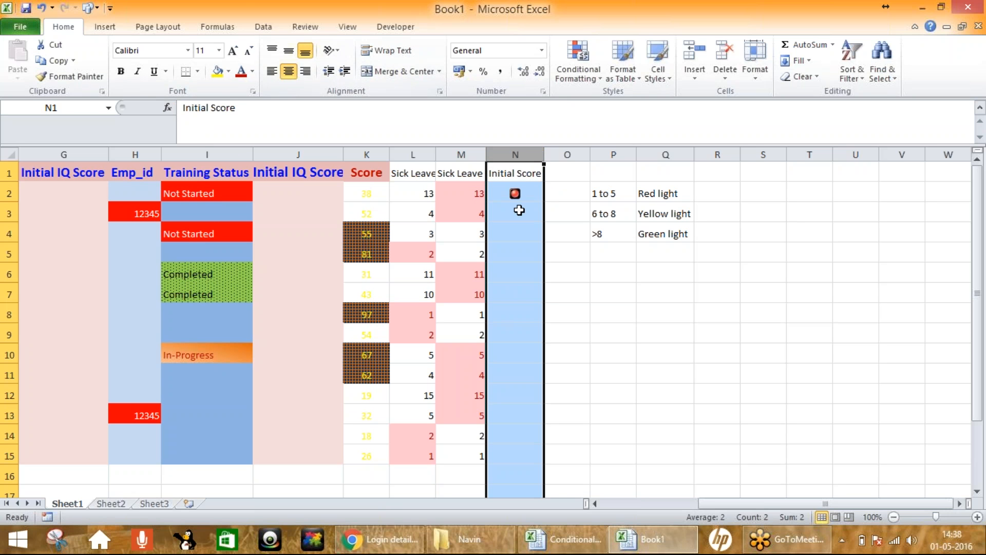
{"action": "left_click", "coordinate": [533, 193]}
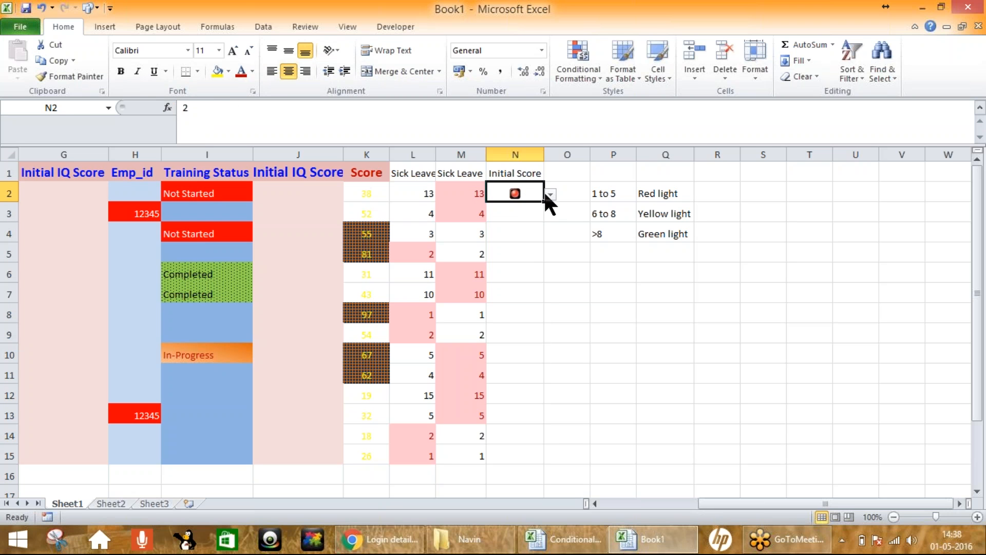
Step: Turn off Show Icon Only in the traffic-light rule on cell N2 and apply it, with N2:N15 selected
{"action": "left_click_drag", "start_coordinate": [534, 193], "coordinate": [516, 457]}
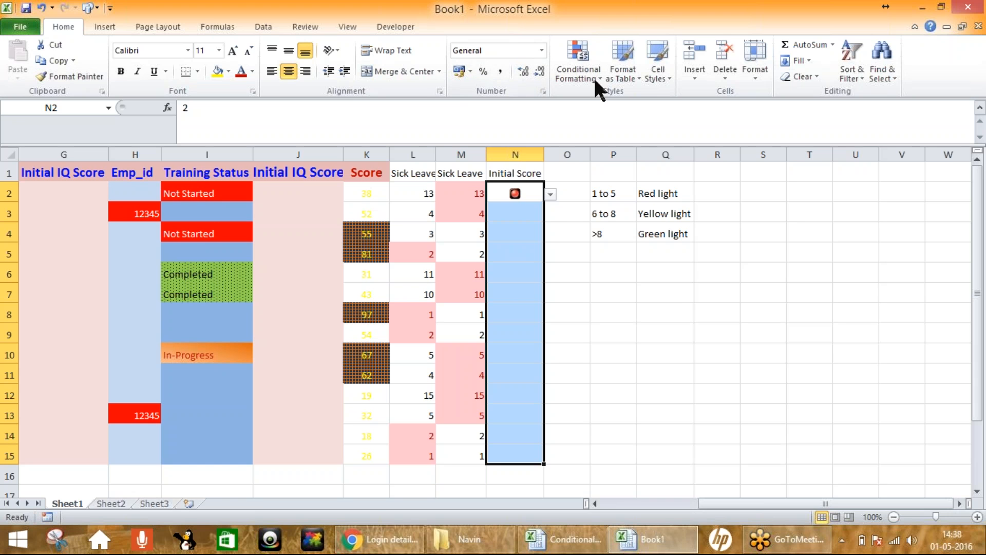
{"action": "left_click", "coordinate": [579, 76]}
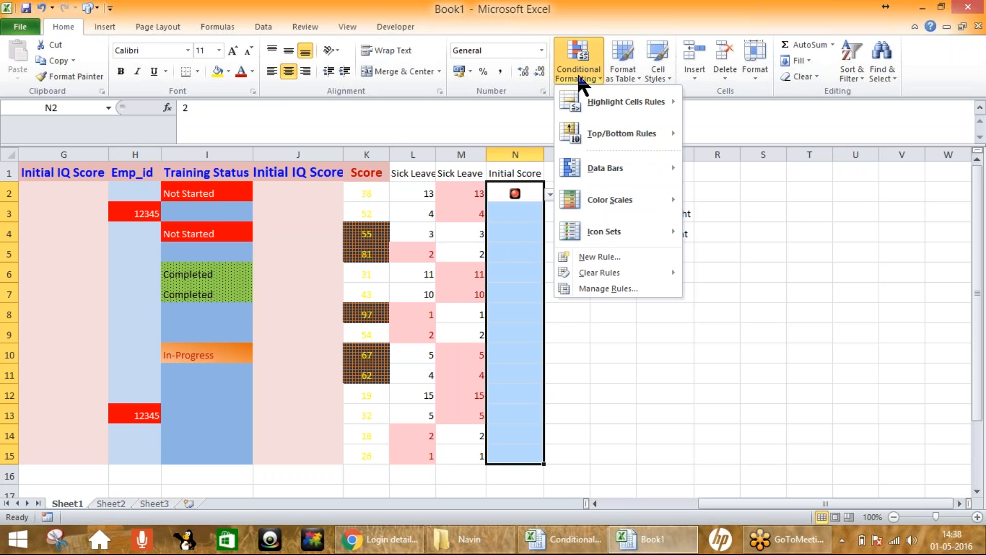
{"action": "left_click", "coordinate": [592, 289]}
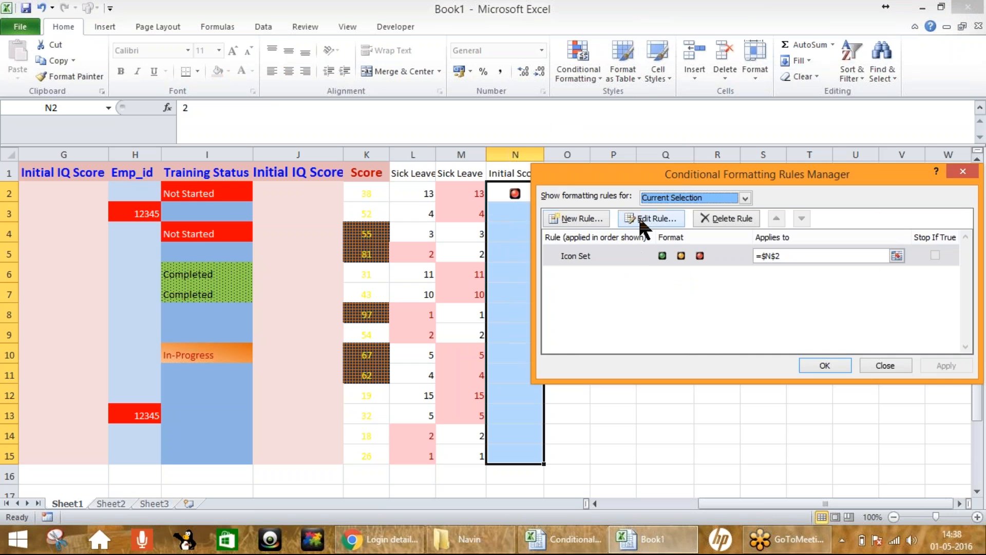
{"action": "left_click", "coordinate": [642, 219]}
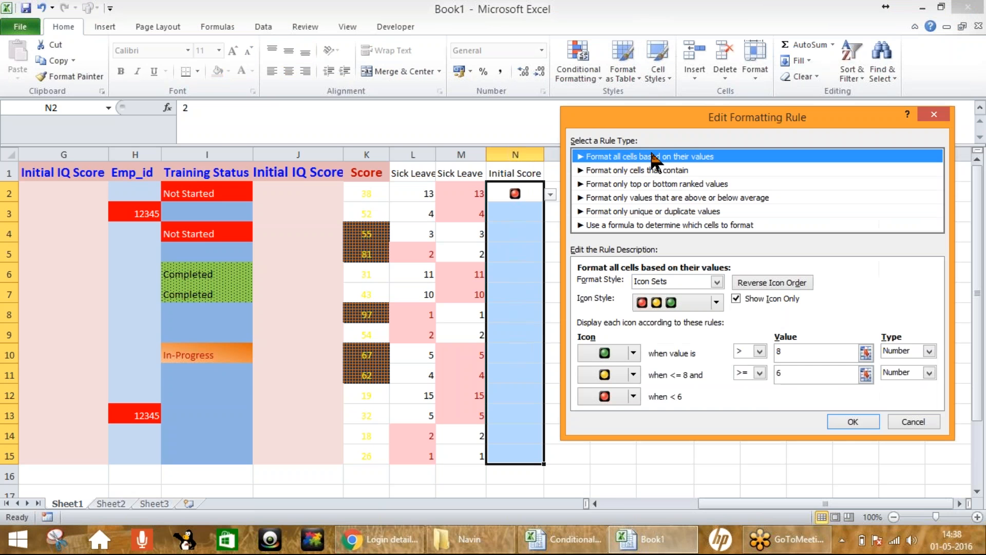
{"action": "left_click_drag", "start_coordinate": [346, 65], "coordinate": [165, 56]}
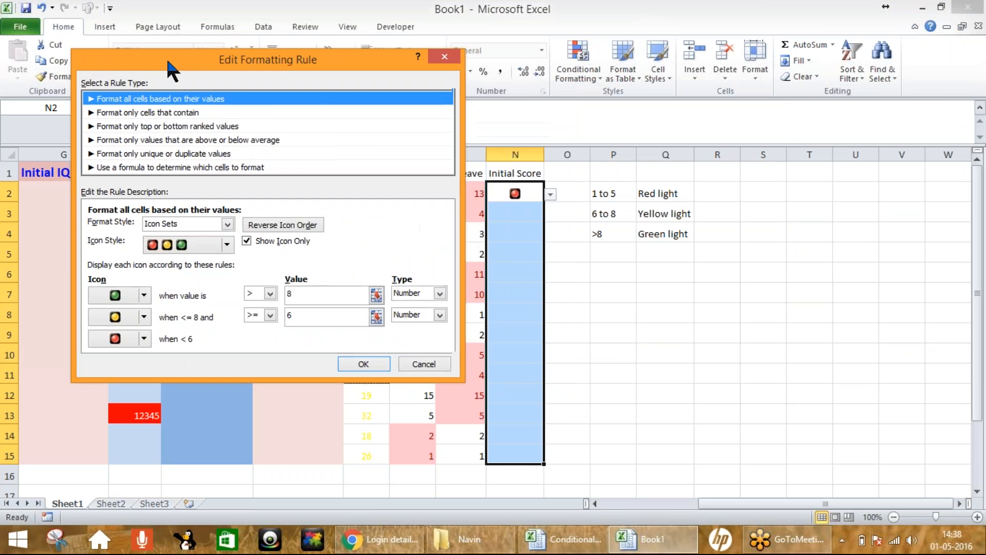
{"action": "left_click", "coordinate": [246, 240]}
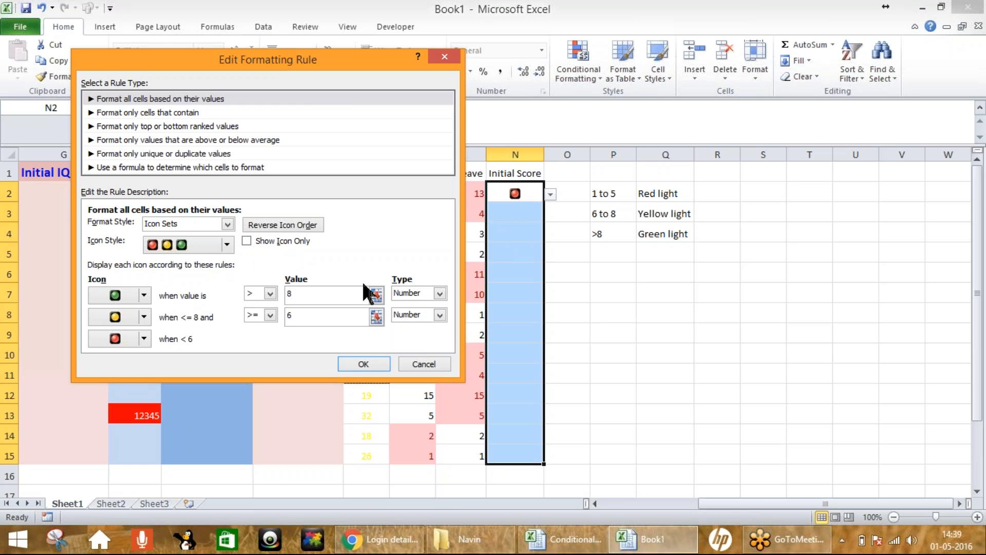
{"action": "left_click", "coordinate": [362, 363]}
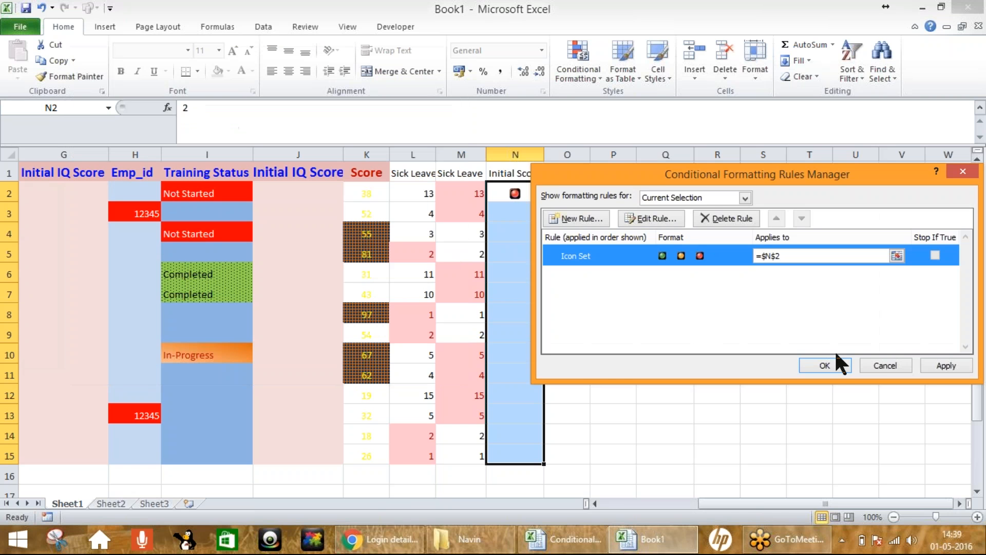
{"action": "left_click", "coordinate": [958, 367]}
{"action": "left_click", "coordinate": [824, 365]}
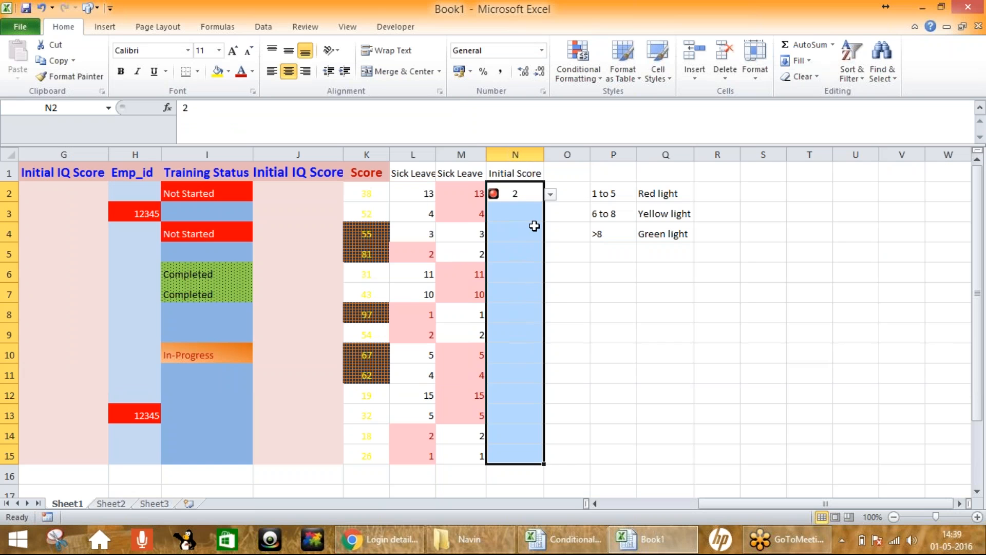
Step: Choose the score 6 from the dropdown in cell N5
{"action": "left_click", "coordinate": [532, 227]}
{"action": "left_click", "coordinate": [528, 197]}
{"action": "left_click", "coordinate": [511, 253]}
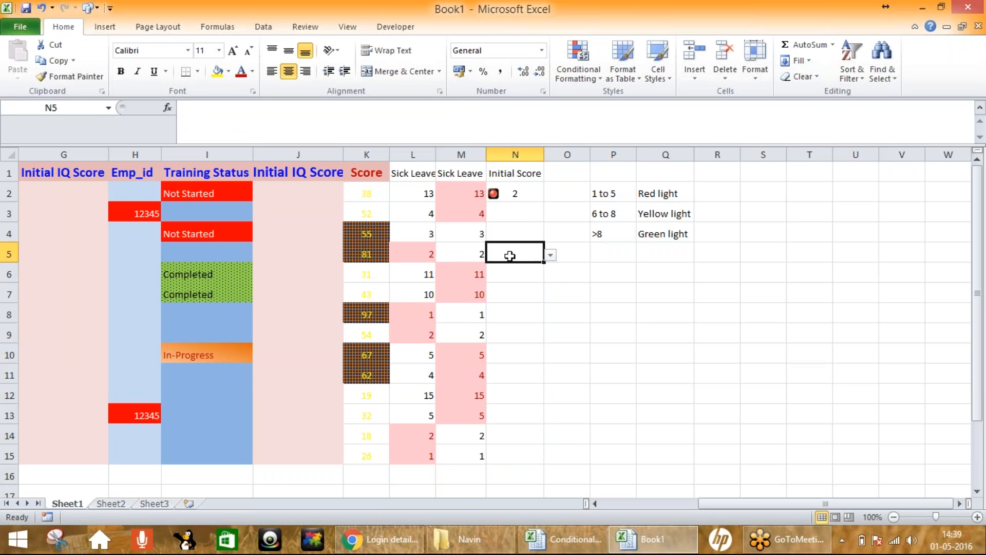
{"action": "left_click", "coordinate": [550, 255]}
{"action": "left_click", "coordinate": [514, 314]}
Step: Copy cell N2 and paste only its formats onto N3:N15 in the Initial Score column
{"action": "left_click", "coordinate": [515, 188]}
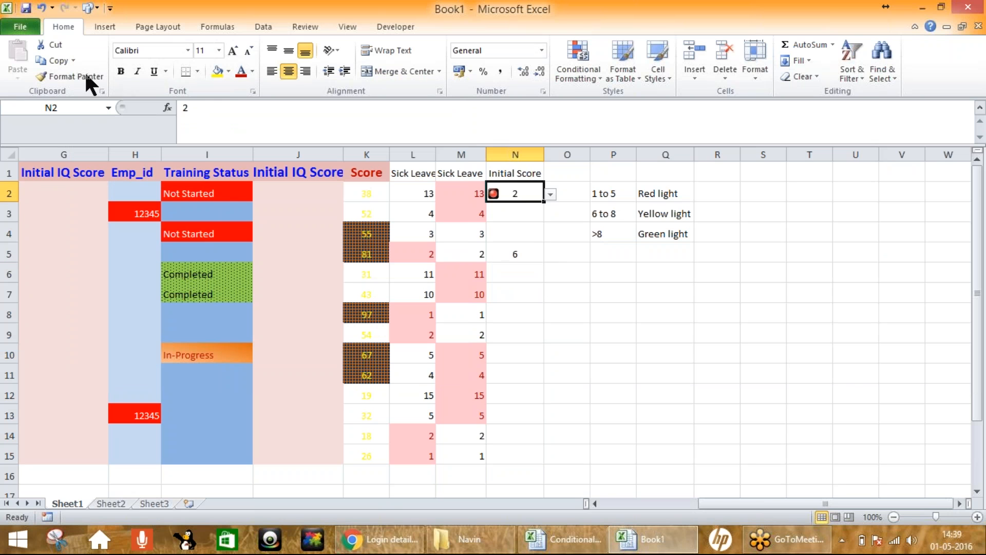
{"action": "right_click", "coordinate": [516, 193]}
{"action": "left_click", "coordinate": [551, 219]}
{"action": "left_click_drag", "start_coordinate": [514, 213], "coordinate": [509, 457]}
{"action": "right_click", "coordinate": [513, 393]}
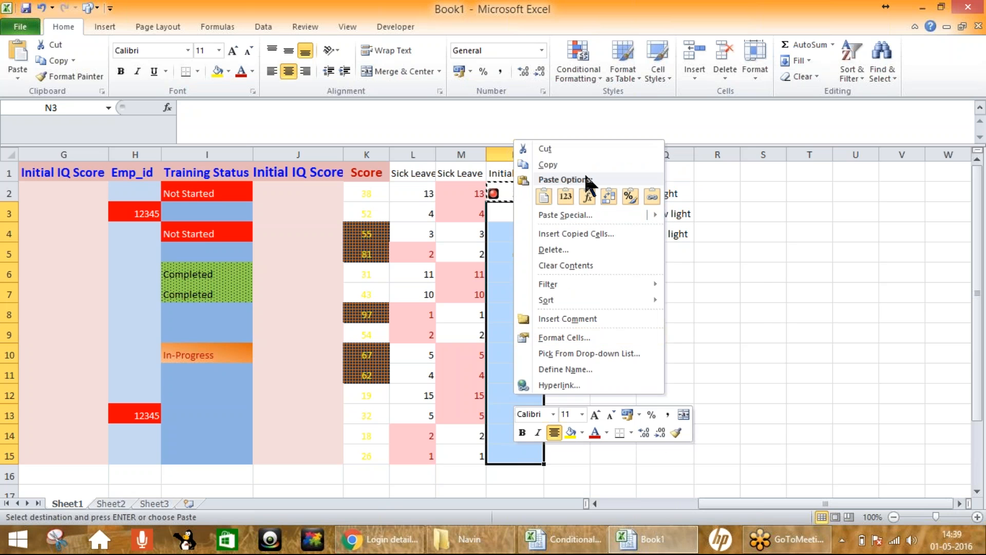
{"action": "mouse_move", "coordinate": [558, 211]}
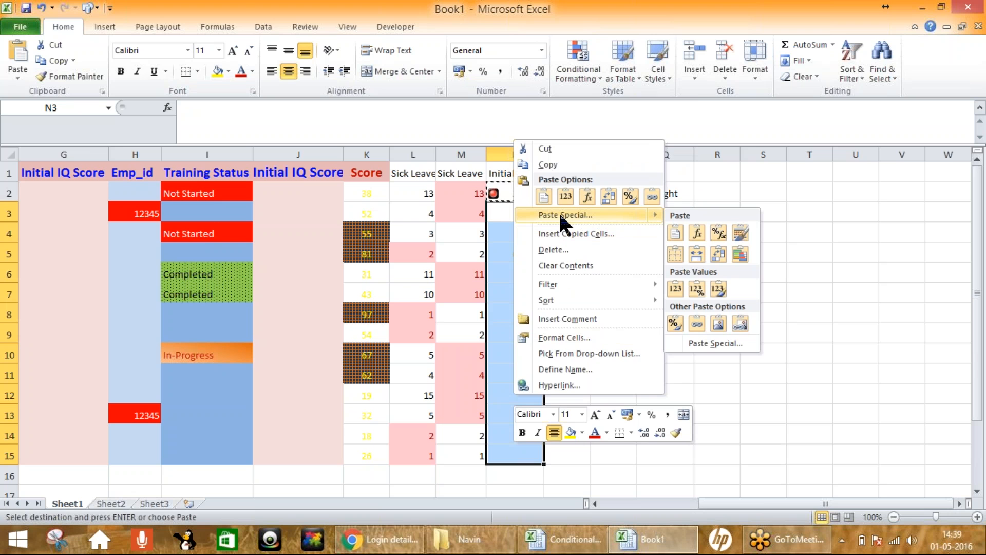
{"action": "left_click", "coordinate": [559, 211]}
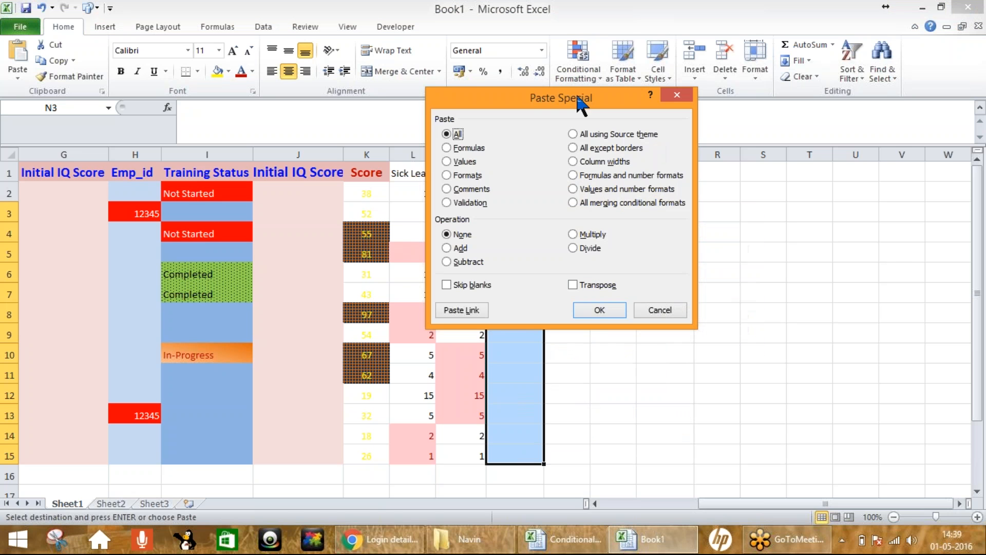
{"action": "left_click_drag", "start_coordinate": [577, 95], "coordinate": [745, 88]}
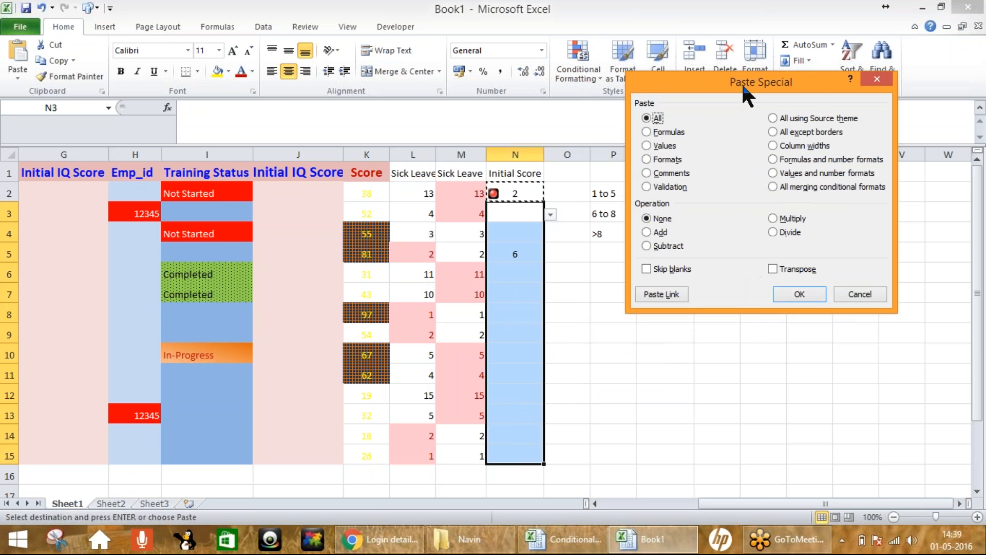
{"action": "left_click", "coordinate": [667, 160]}
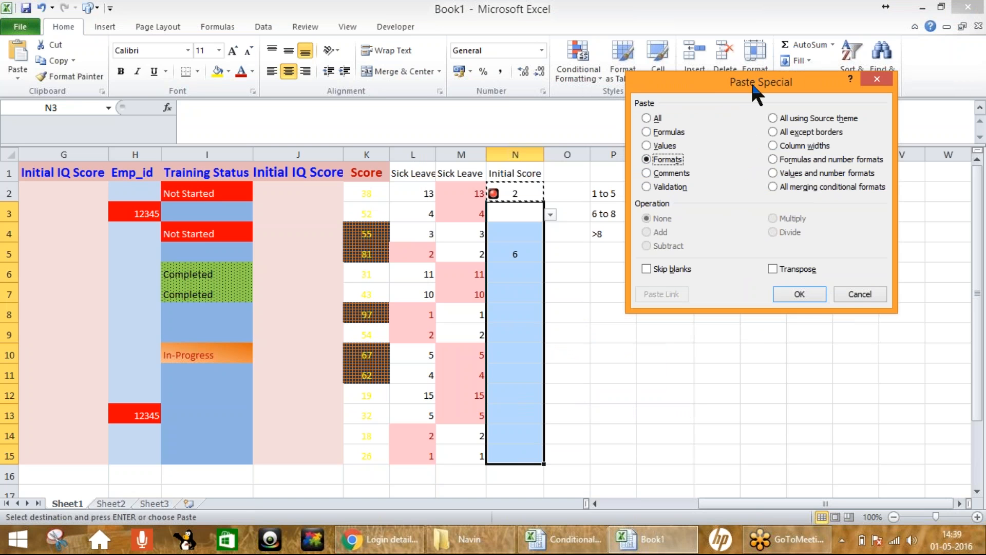
{"action": "left_click", "coordinate": [796, 298]}
{"action": "left_click", "coordinate": [614, 354]}
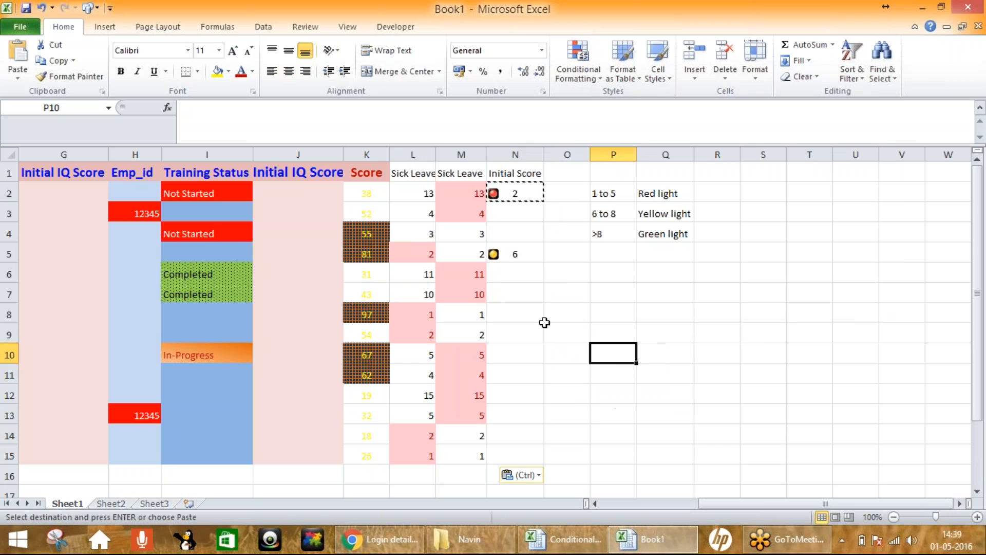
Step: Test the traffic-light rule in cell N7 by choosing the scores 5, 6 and 8 in turn
{"action": "left_click", "coordinate": [508, 300]}
{"action": "key", "text": "Escape"}
{"action": "left_click", "coordinate": [550, 295]}
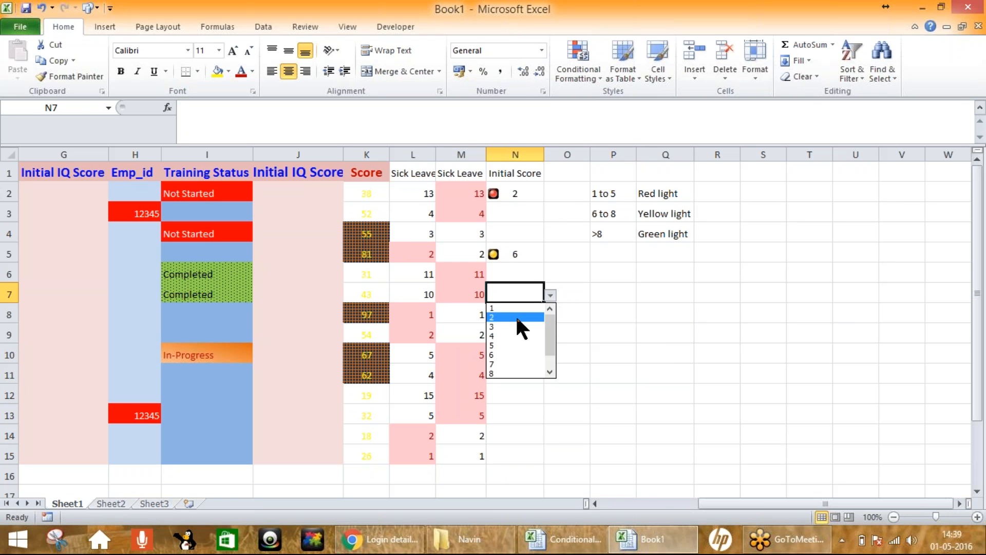
{"action": "left_click", "coordinate": [516, 344]}
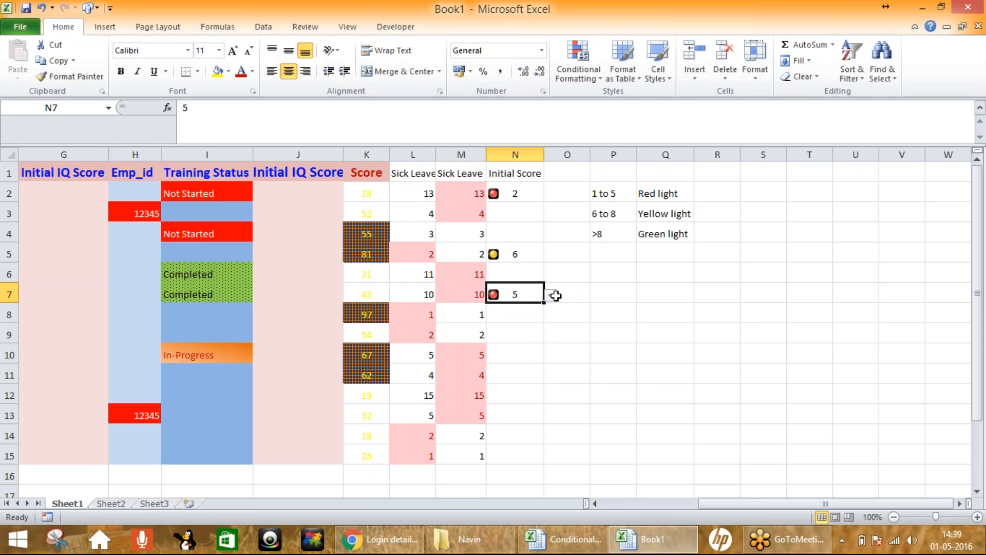
{"action": "left_click", "coordinate": [549, 296]}
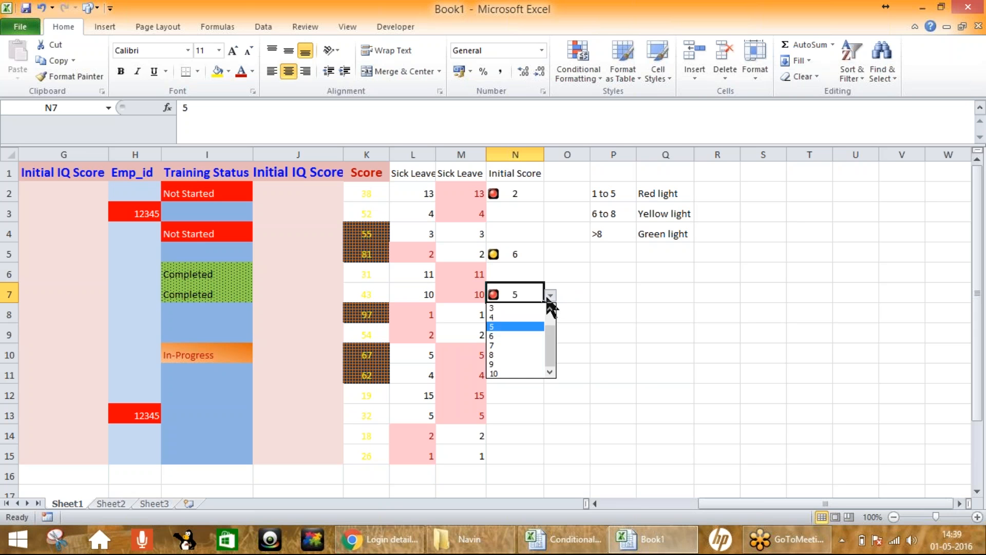
{"action": "left_click", "coordinate": [504, 336]}
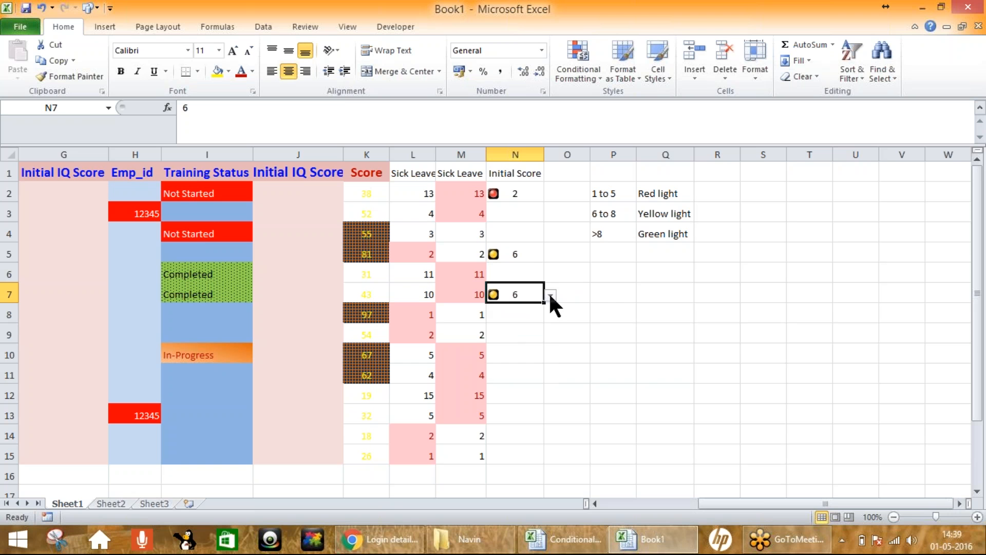
{"action": "left_click", "coordinate": [549, 295]}
{"action": "left_click", "coordinate": [497, 350]}
Step: Choose the score 9 and finally 10 from the dropdown in cell N7
{"action": "left_click", "coordinate": [550, 295]}
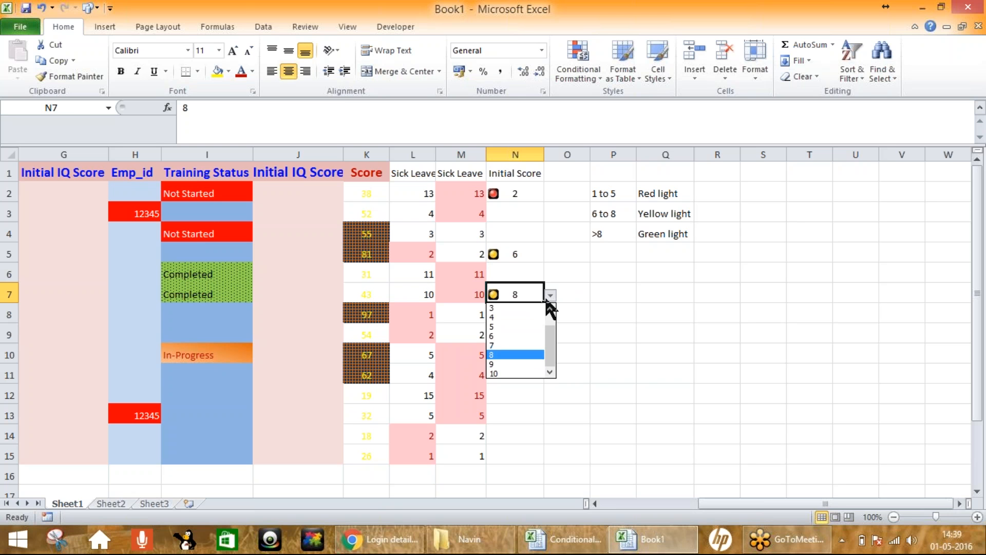
{"action": "left_click", "coordinate": [491, 363]}
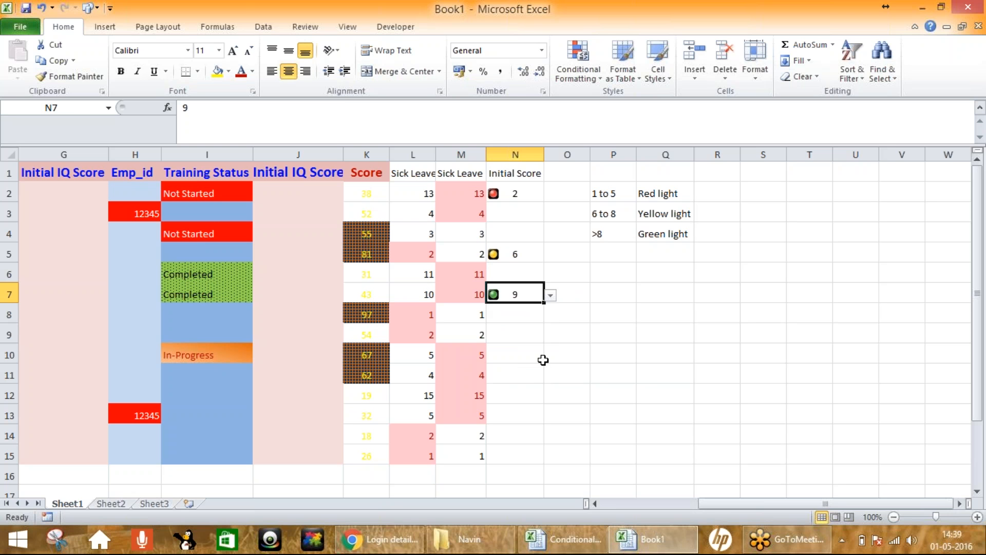
{"action": "left_click", "coordinate": [550, 297]}
{"action": "left_click", "coordinate": [498, 374]}
{"action": "left_click", "coordinate": [541, 314]}
{"action": "left_click", "coordinate": [524, 196]}
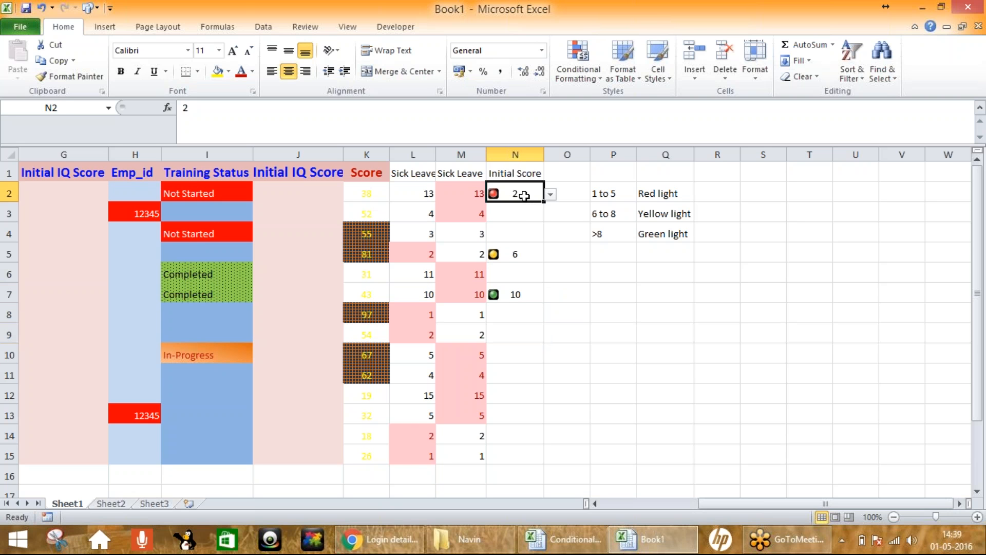
{"action": "left_click_drag", "start_coordinate": [524, 195], "coordinate": [504, 451]}
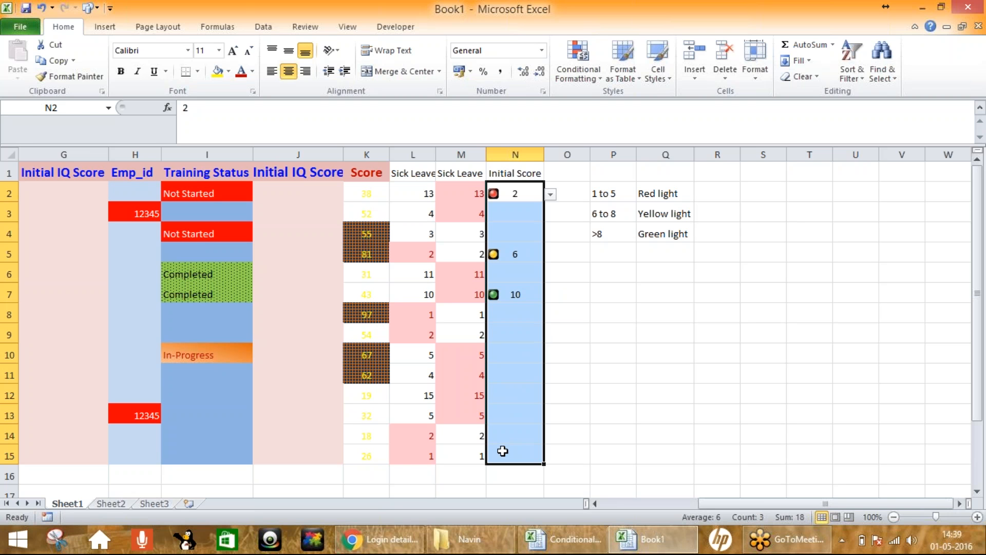
{"action": "left_click", "coordinate": [511, 366]}
{"action": "left_click", "coordinate": [119, 503]}
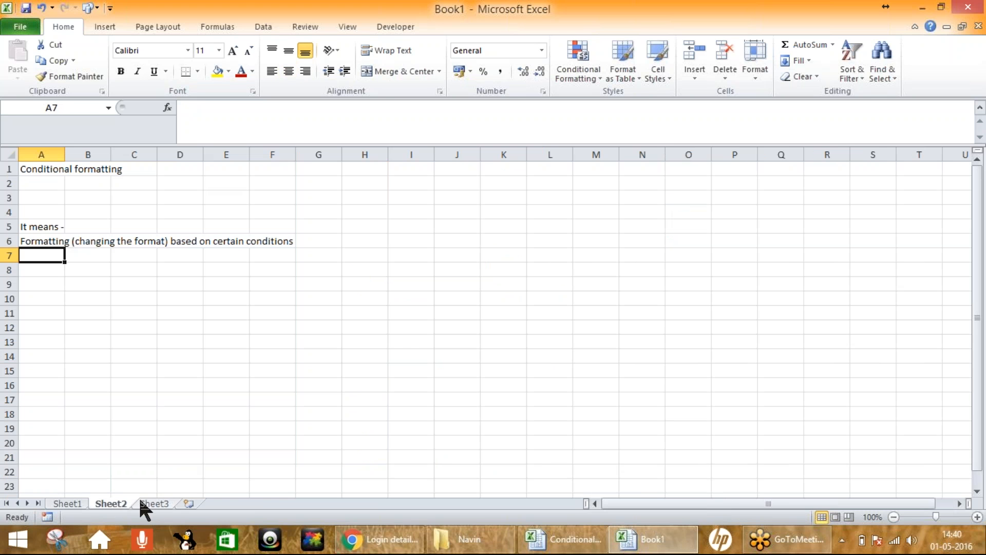
{"action": "left_click", "coordinate": [140, 502]}
{"action": "left_click", "coordinate": [109, 504]}
{"action": "left_click", "coordinate": [379, 268]}
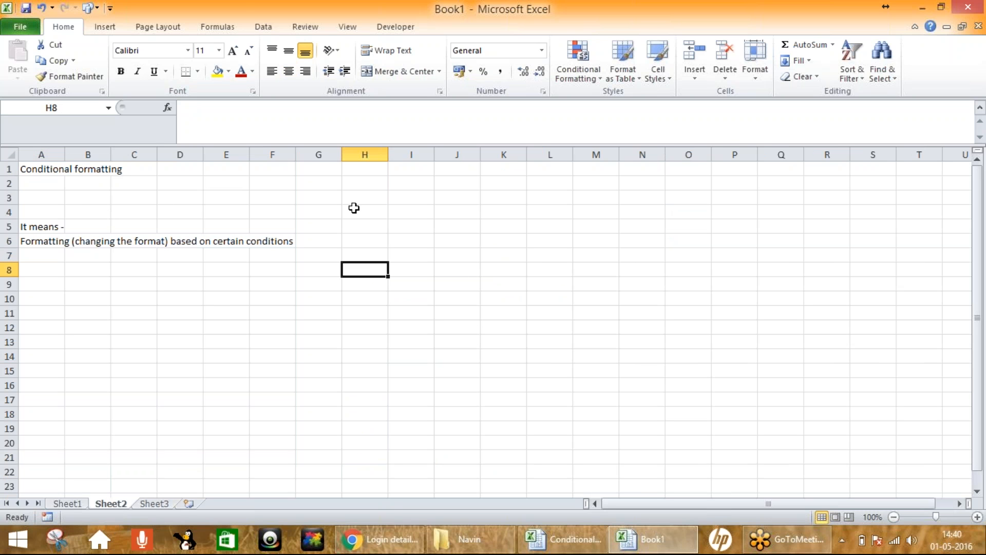
{"action": "left_click", "coordinate": [72, 504]}
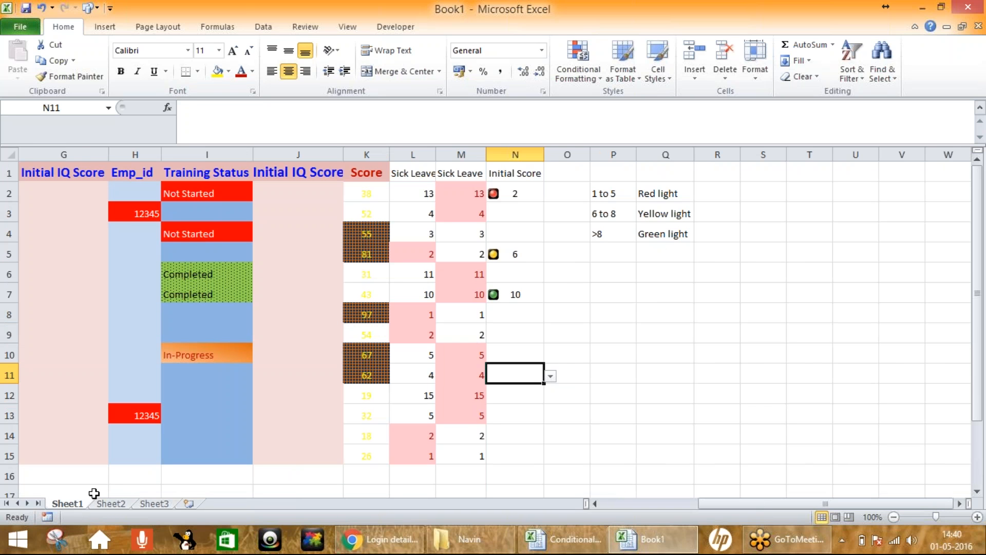
Step: Review the thresholds and applied range of the icon set rule on cell N7 without changing it
{"action": "left_click", "coordinate": [529, 299]}
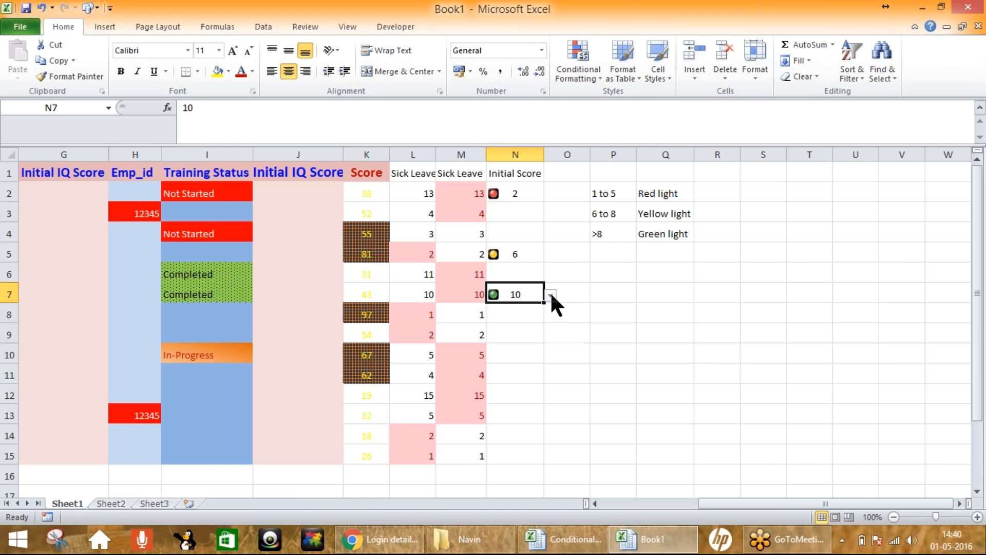
{"action": "left_click", "coordinate": [569, 69]}
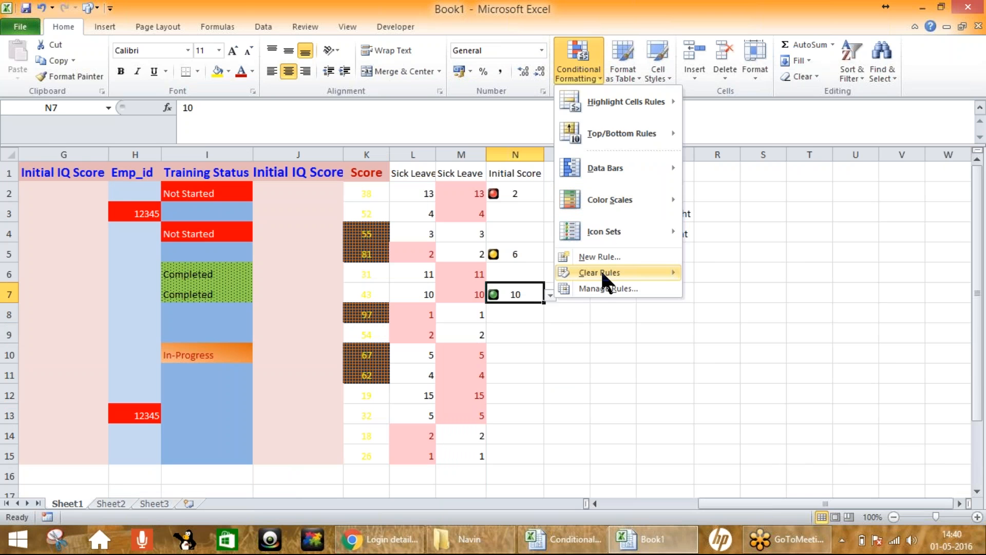
{"action": "left_click", "coordinate": [597, 289]}
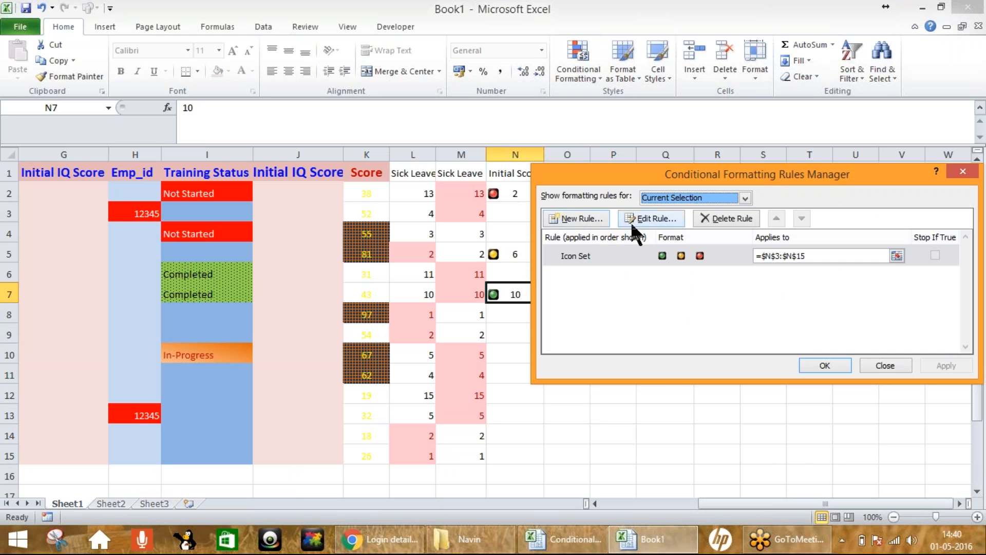
{"action": "left_click", "coordinate": [633, 227]}
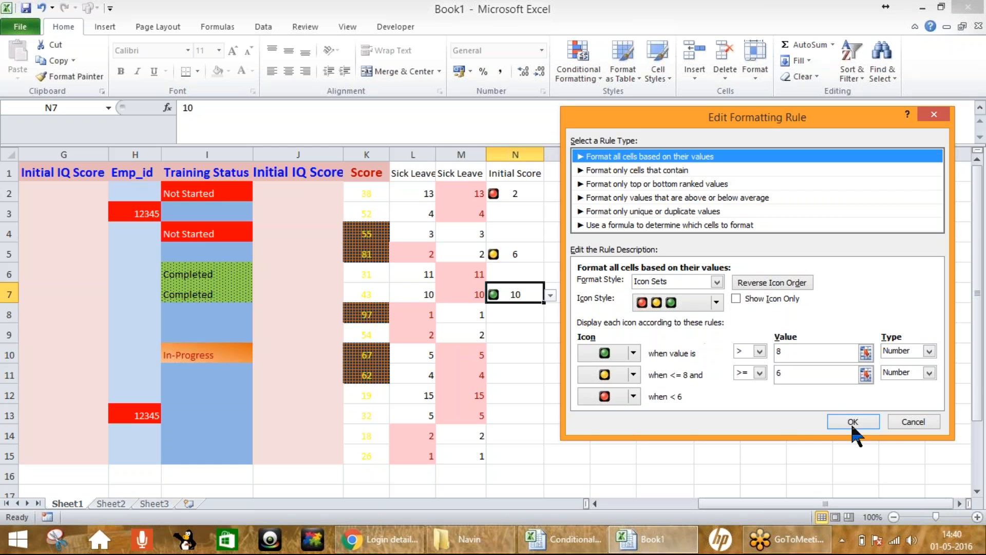
{"action": "left_click", "coordinate": [909, 421]}
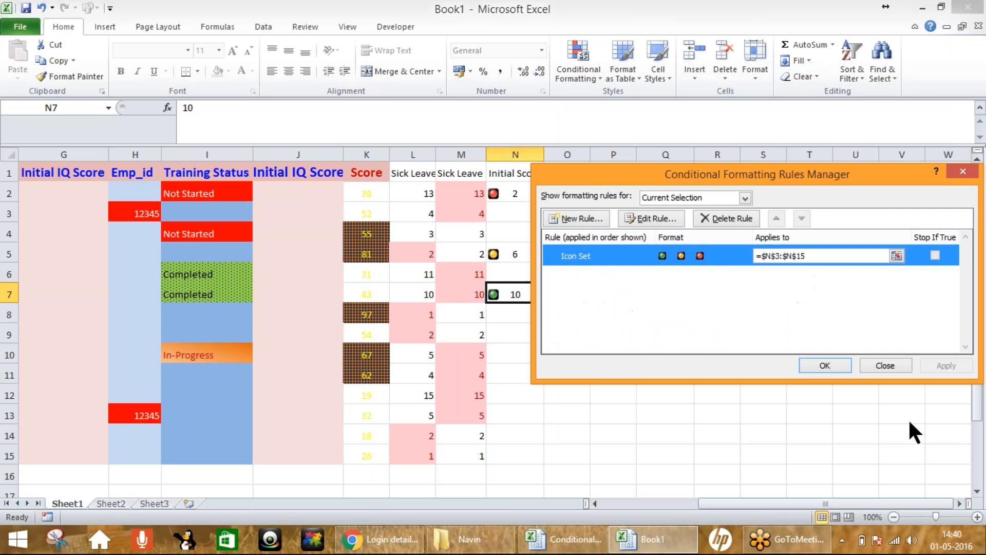
{"action": "left_click", "coordinate": [825, 365]}
{"action": "left_click", "coordinate": [534, 273]}
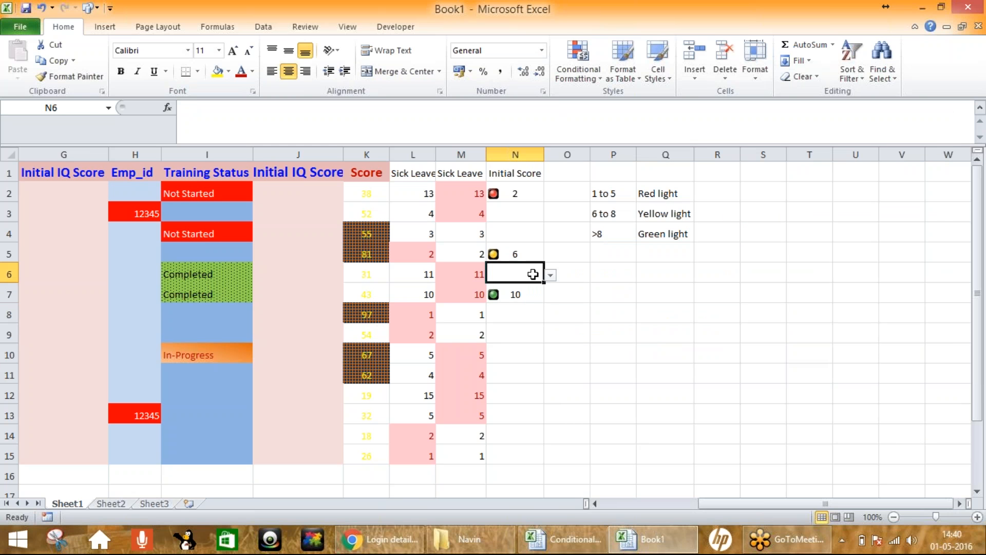